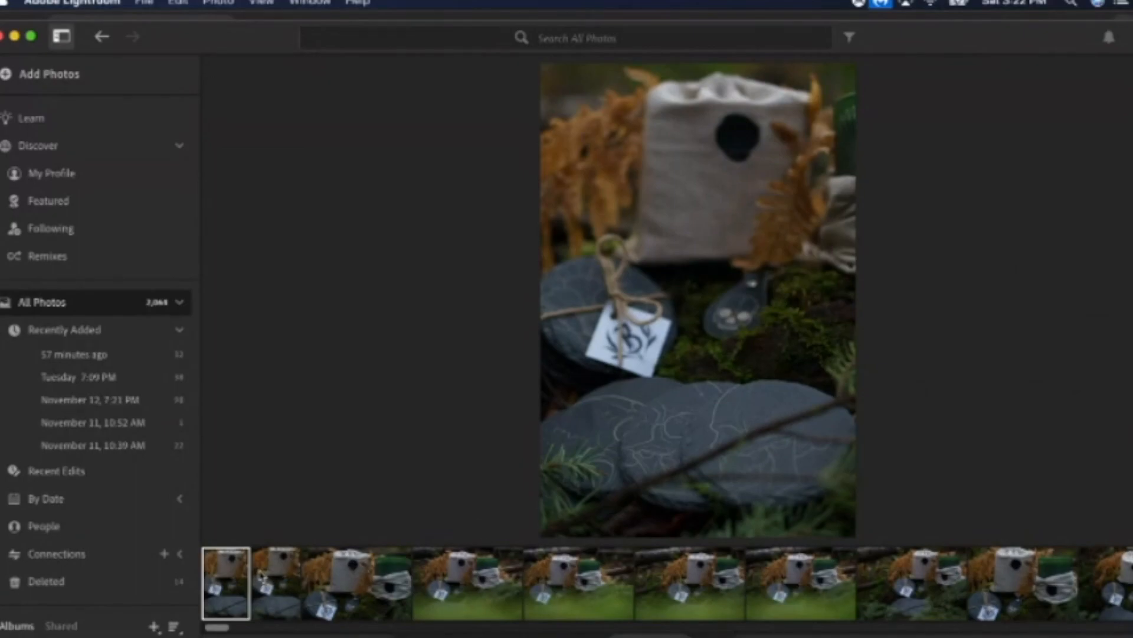
Step: Inspect the wax seal on the linen bag in the third photo up close and apply automatic light adjustments to that photo
{"action": "left_click", "coordinate": [277, 575]}
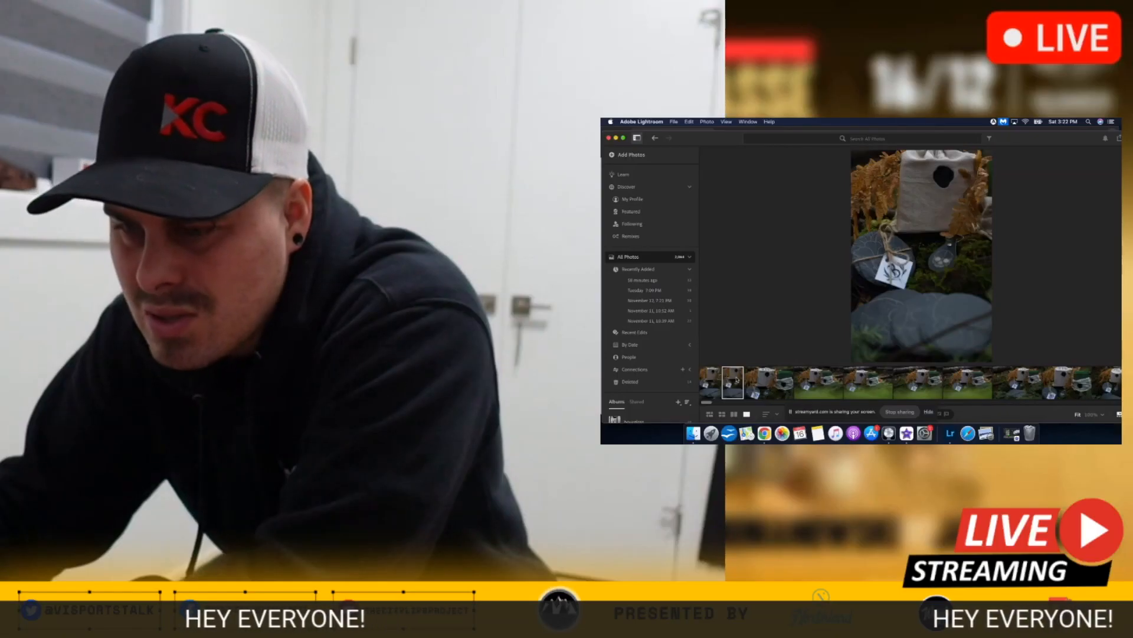
{"action": "key", "text": "Right"}
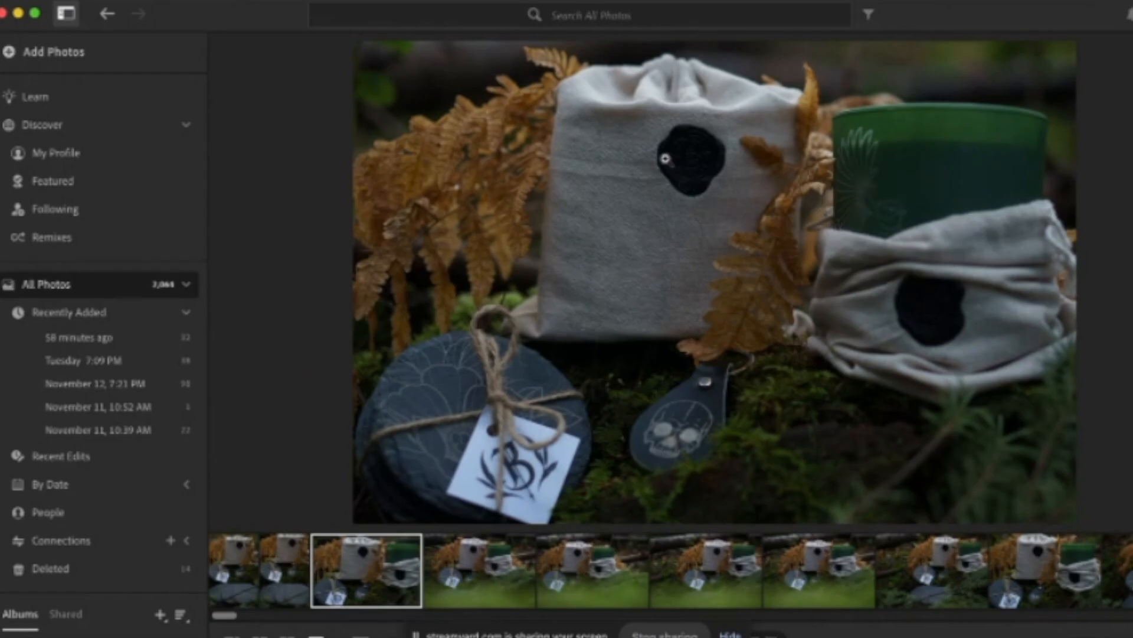
{"action": "left_click", "coordinate": [697, 159]}
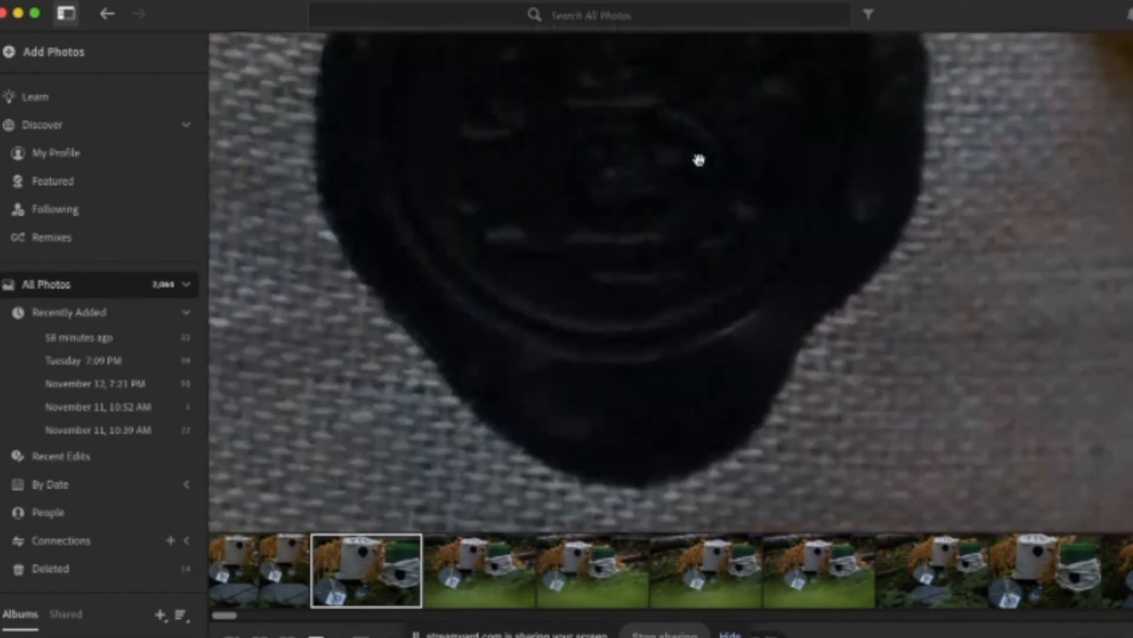
{"action": "left_click_drag", "start_coordinate": [687, 155], "coordinate": [723, 281]}
{"action": "left_click", "coordinate": [722, 280]}
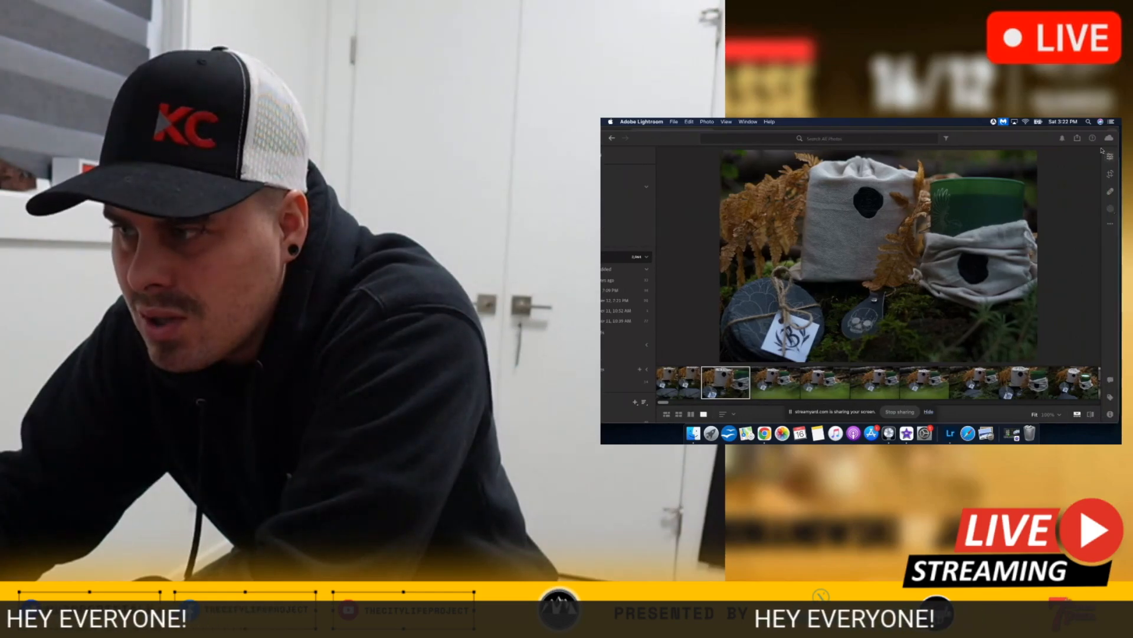
{"action": "key", "text": "e"}
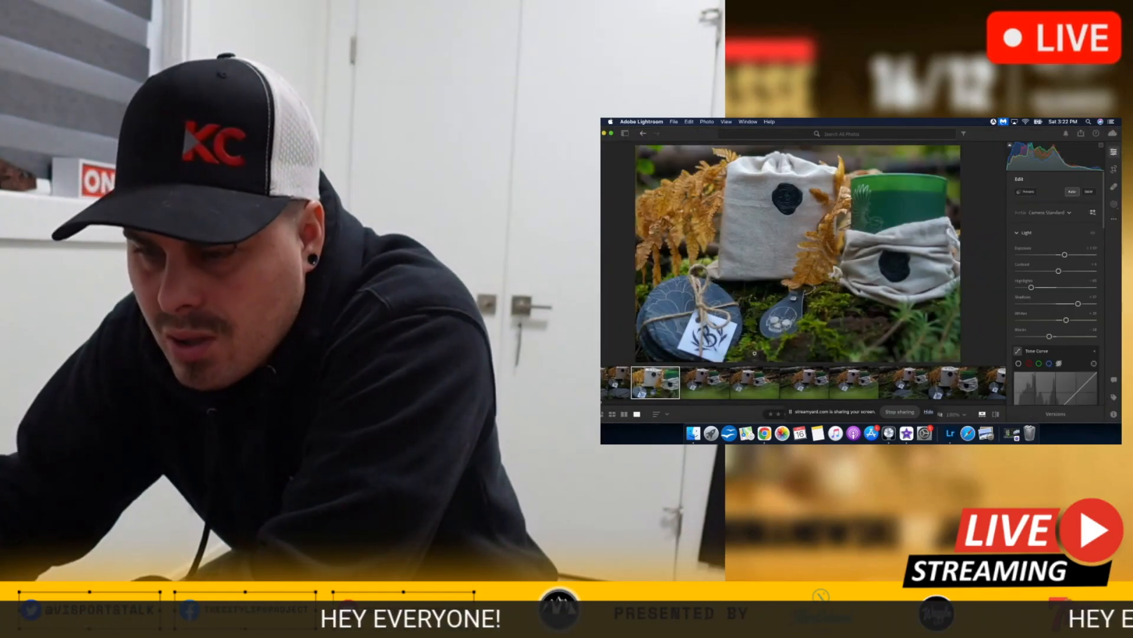
Step: Look through the following forest product photos up to the vertical shot of the green candle, keychain and slate coasters
{"action": "key", "text": "Right"}
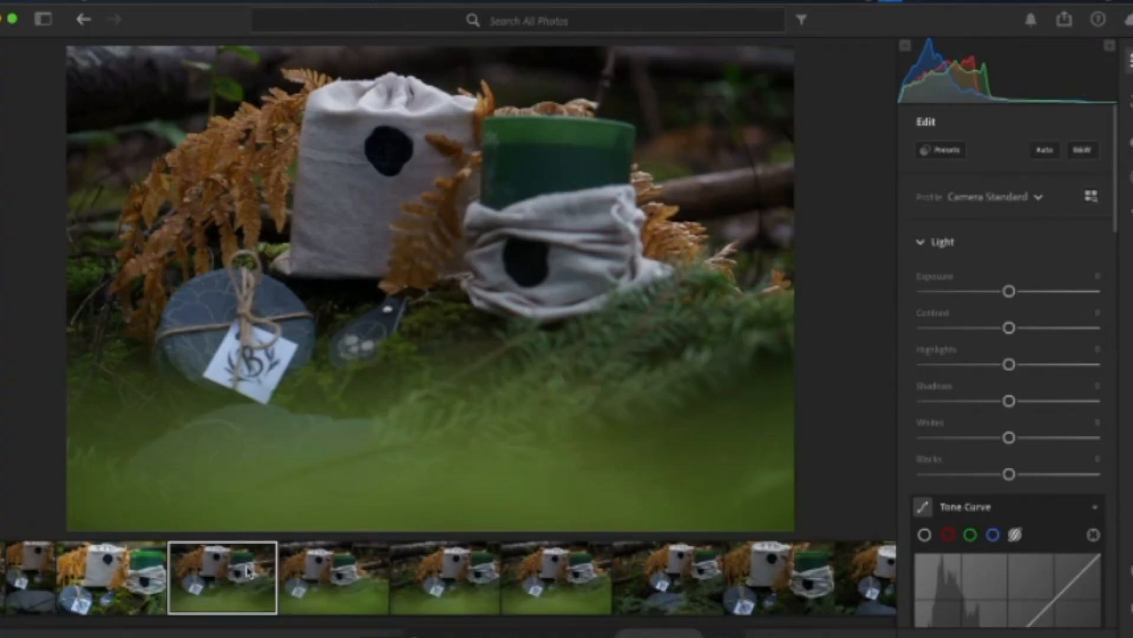
{"action": "key", "text": "Right"}
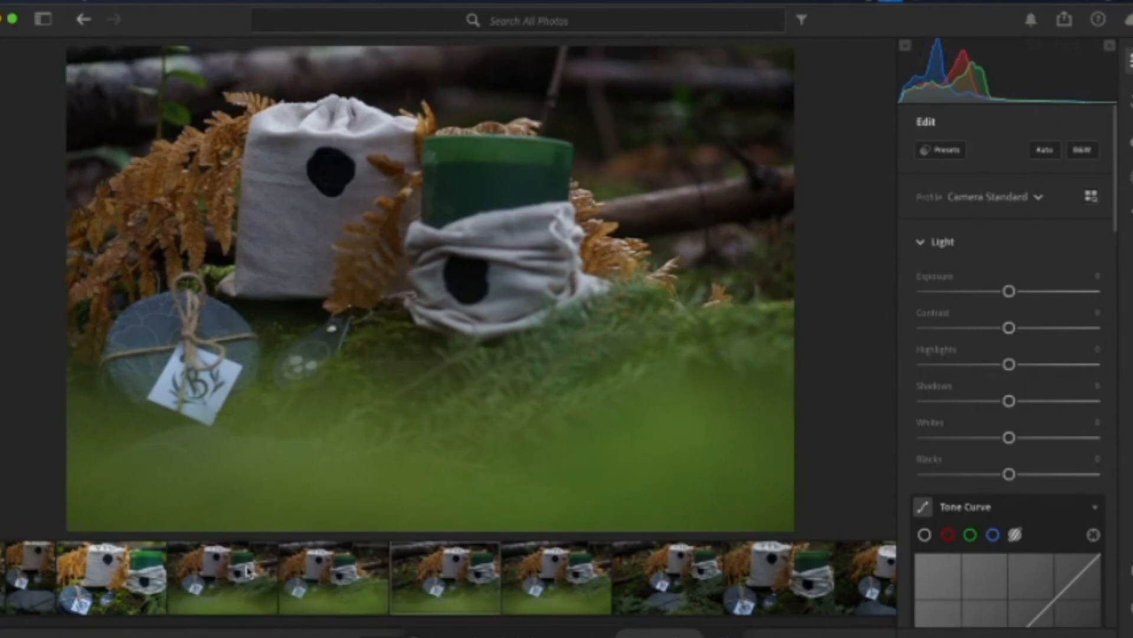
{"action": "key", "text": "Right"}
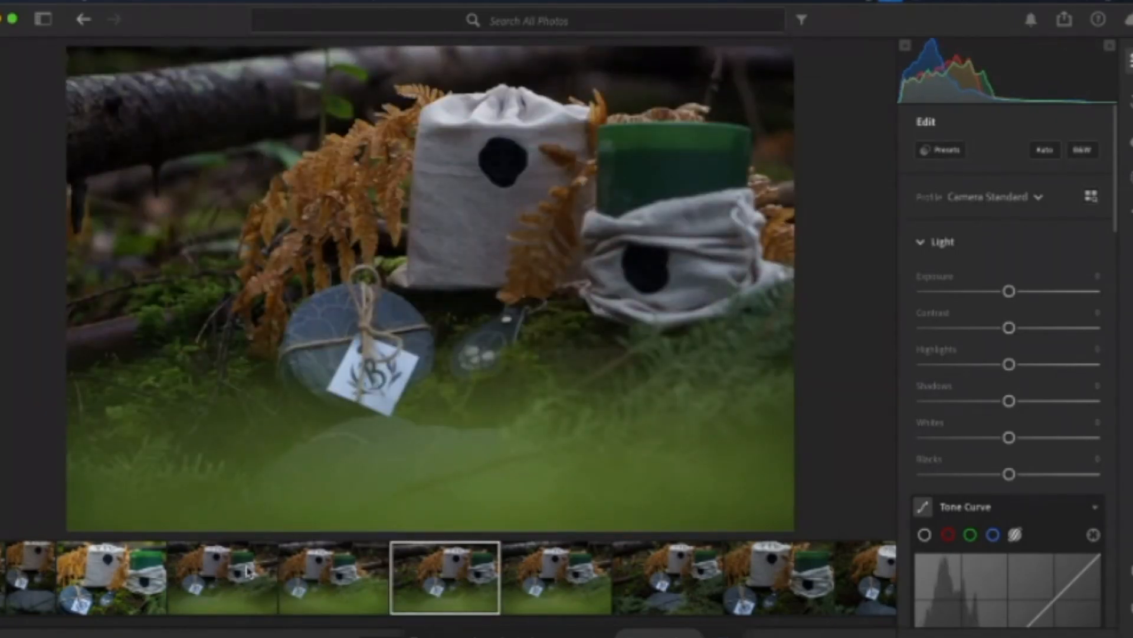
{"action": "key", "text": "Right"}
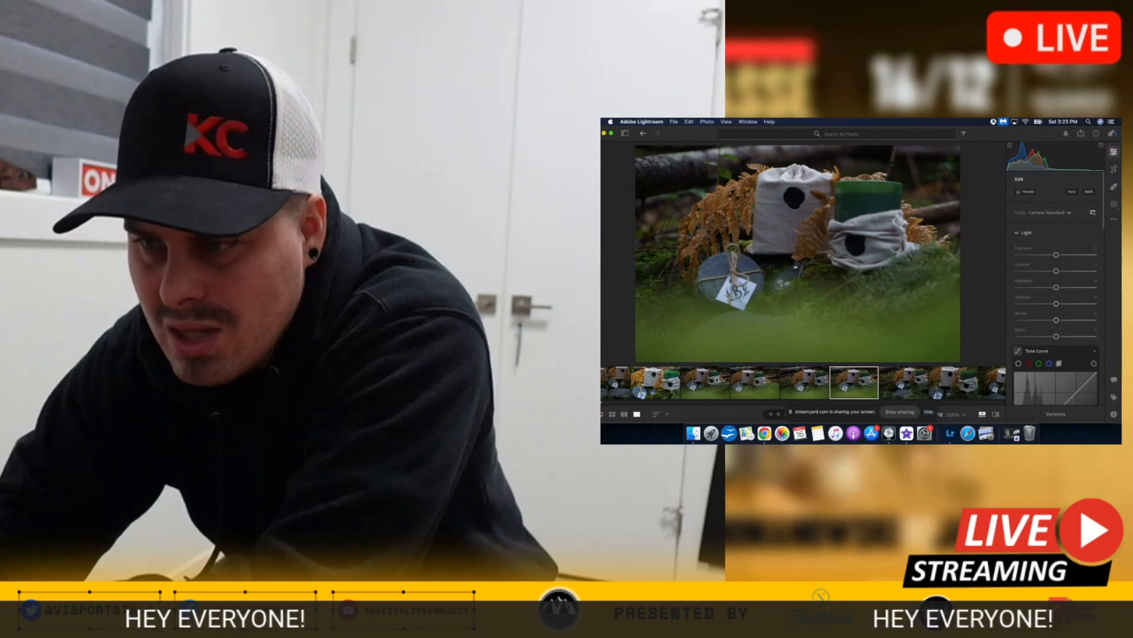
{"action": "key", "text": "Right"}
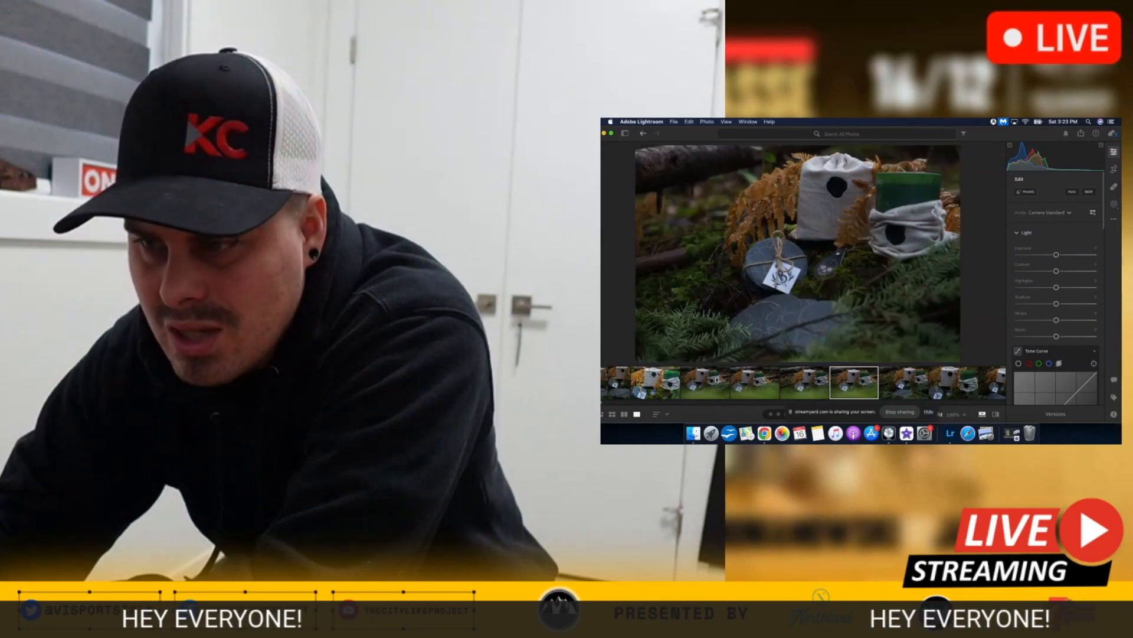
{"action": "key", "text": "Right"}
{"action": "key", "text": "Left"}
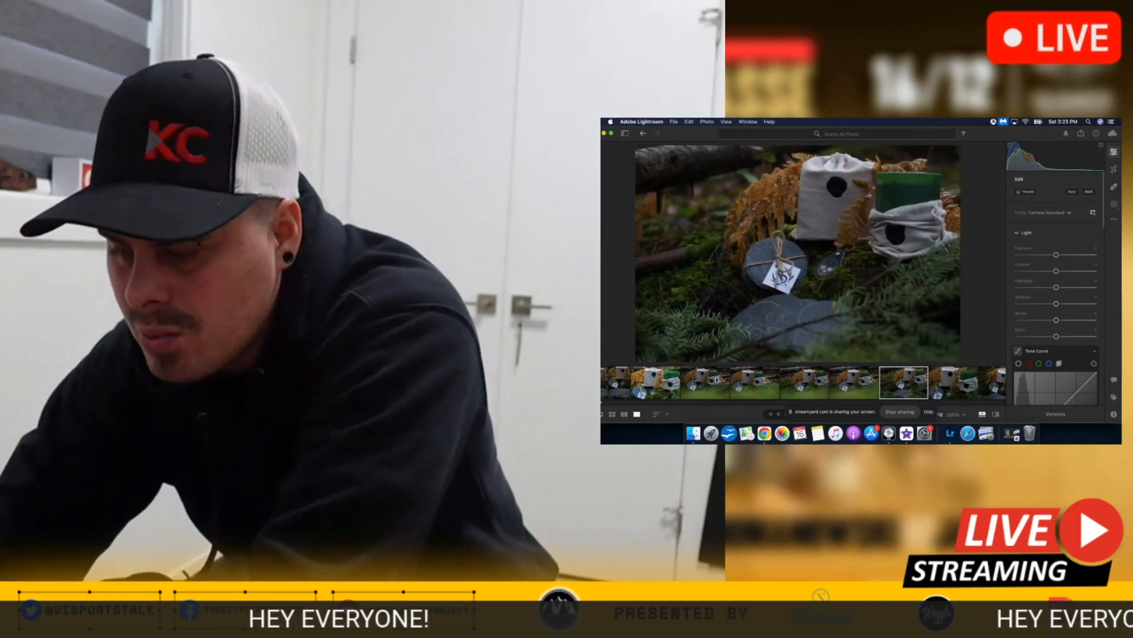
{"action": "key", "text": "Right"}
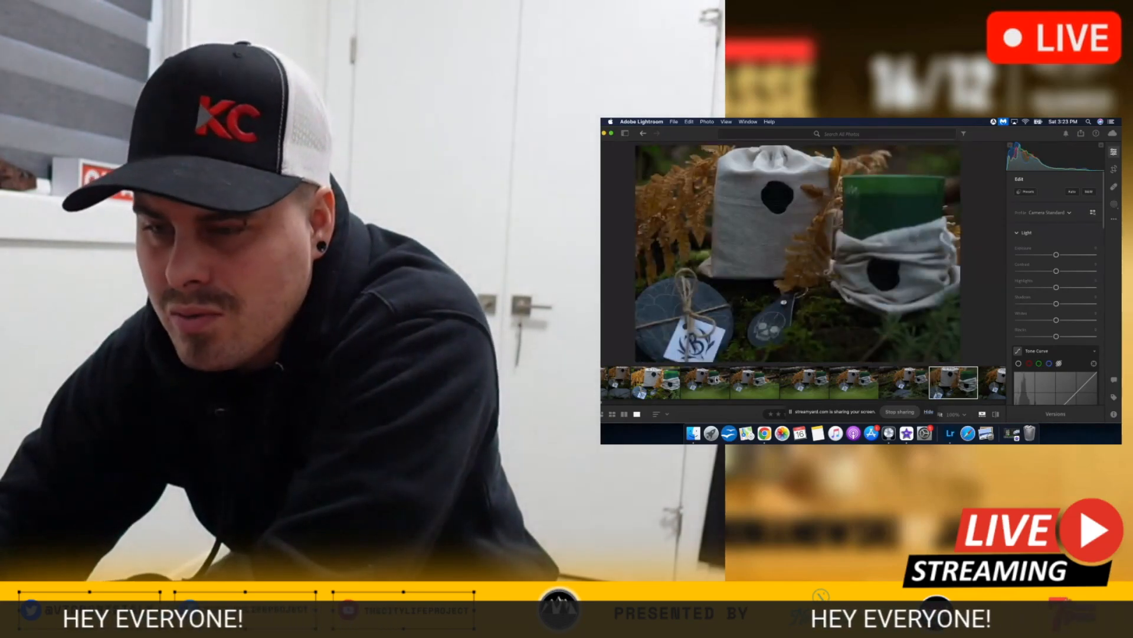
{"action": "key", "text": "Right"}
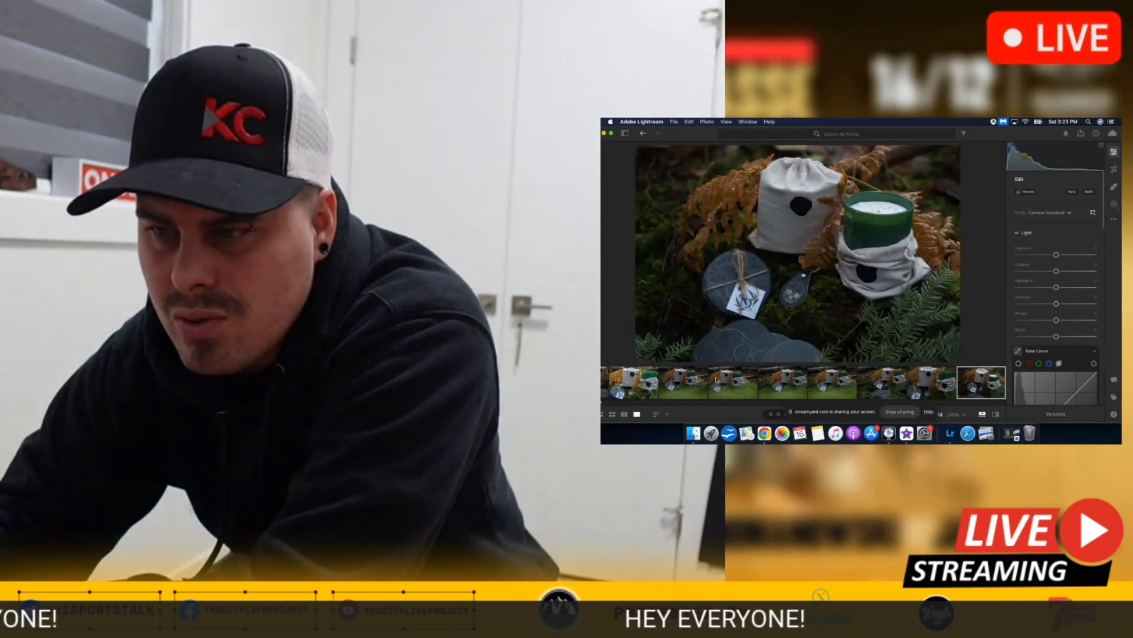
{"action": "key", "text": "Right"}
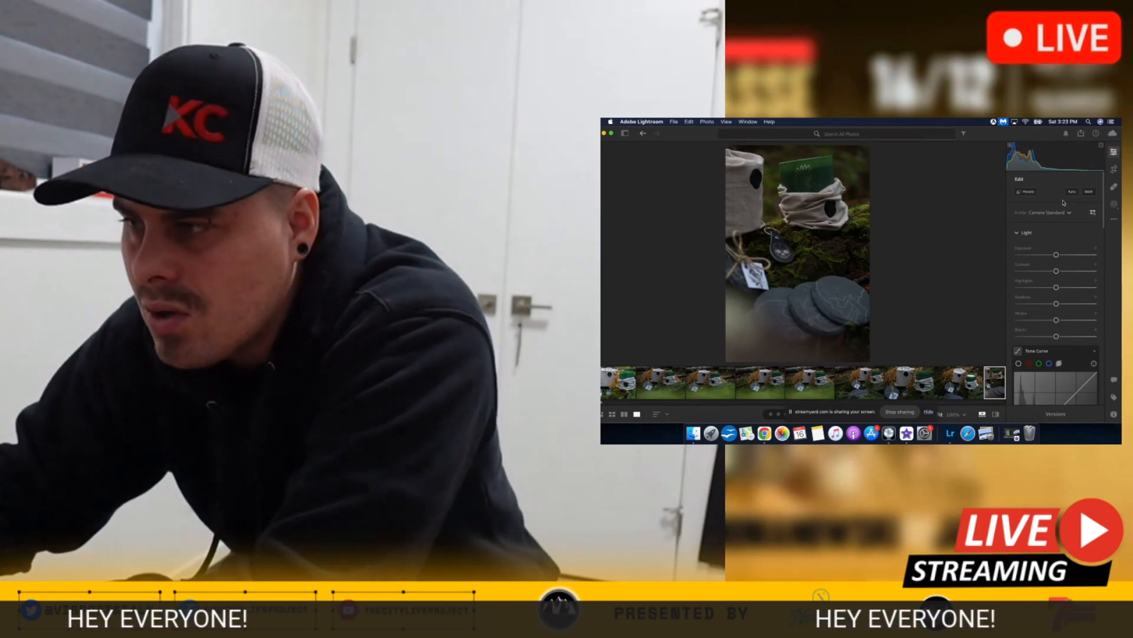
Step: Apply automatic light adjustments to the vertical candle and coasters photo and open it for cropping
{"action": "left_click", "coordinate": [1072, 191]}
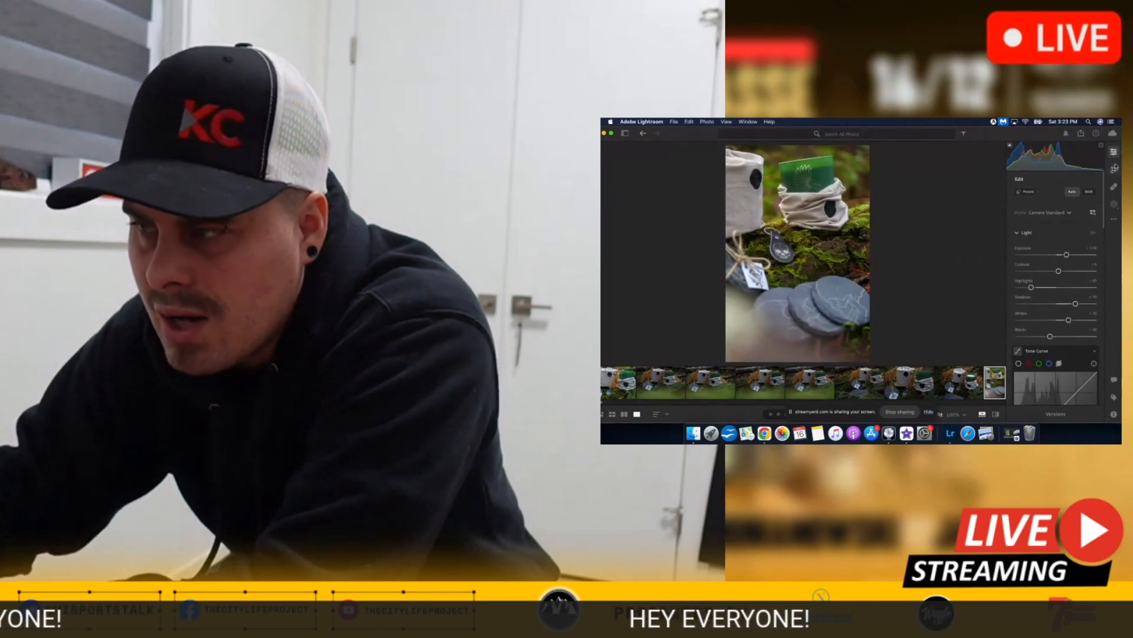
{"action": "key", "text": "c"}
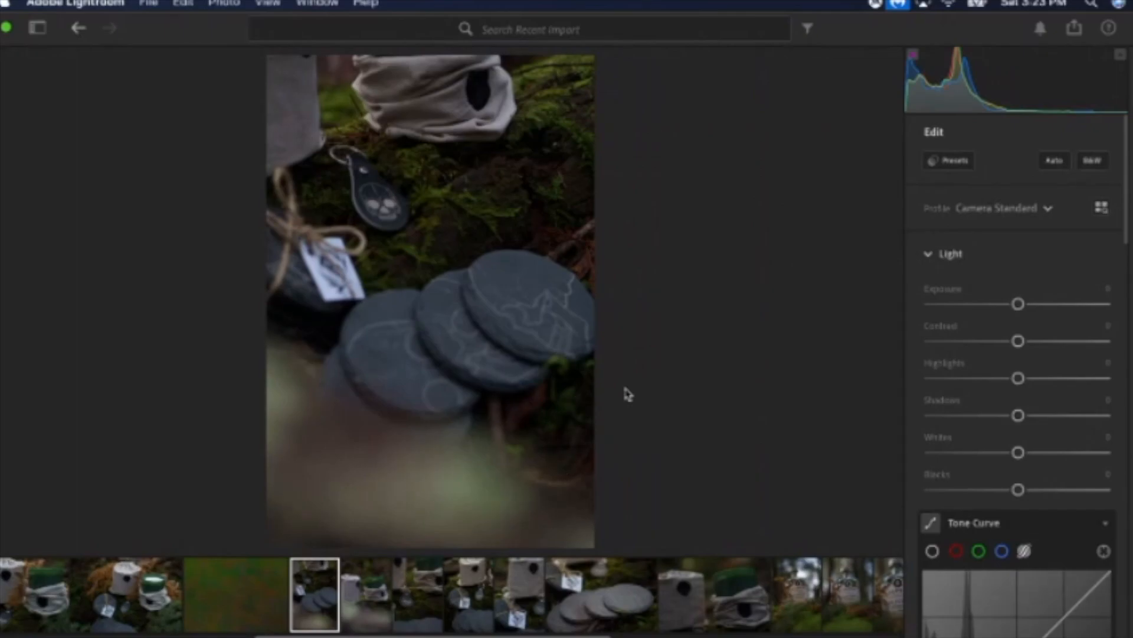
Step: Rotate the crop of the vertical slate coasters photo by about 15 degrees to straighten it
{"action": "key", "text": "c"}
{"action": "left_click_drag", "start_coordinate": [689, 383], "coordinate": [653, 437]}
{"action": "left_click_drag", "start_coordinate": [705, 333], "coordinate": [707, 330]}
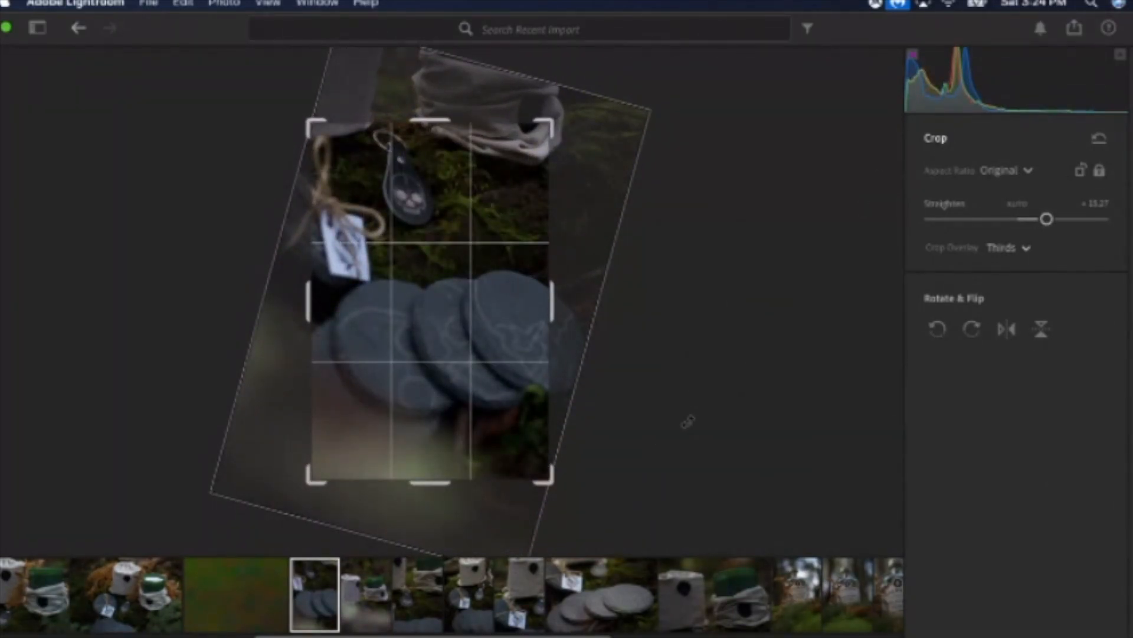
Step: Straighten the neighbouring bag and green candle photo by about 8 degrees so that the candle stands upright
{"action": "left_click", "coordinate": [363, 601]}
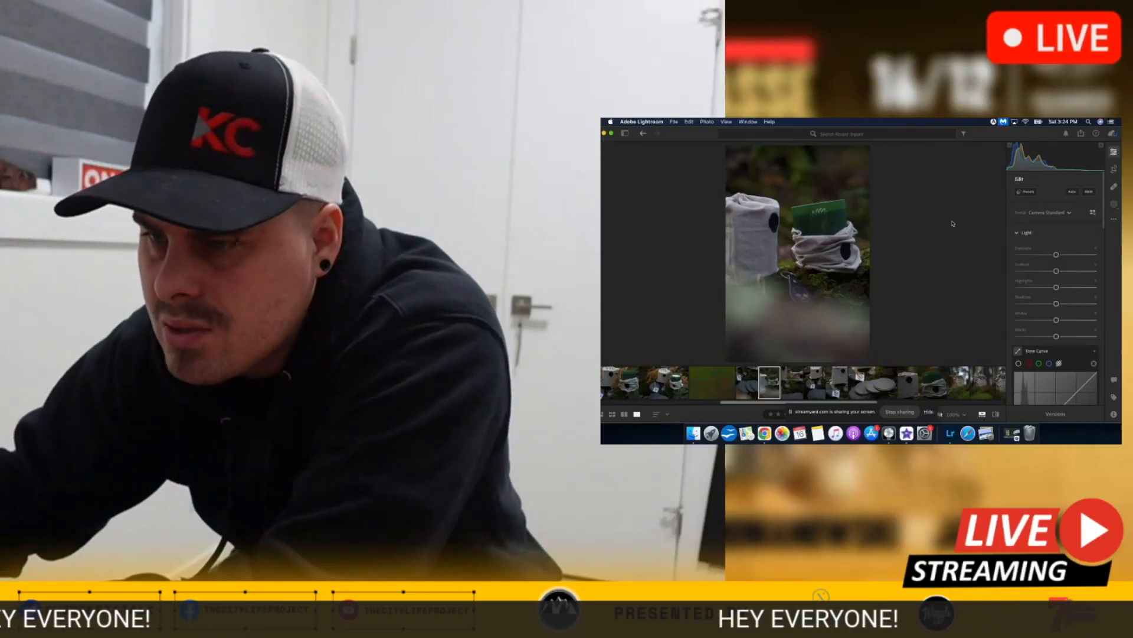
{"action": "key", "text": "c"}
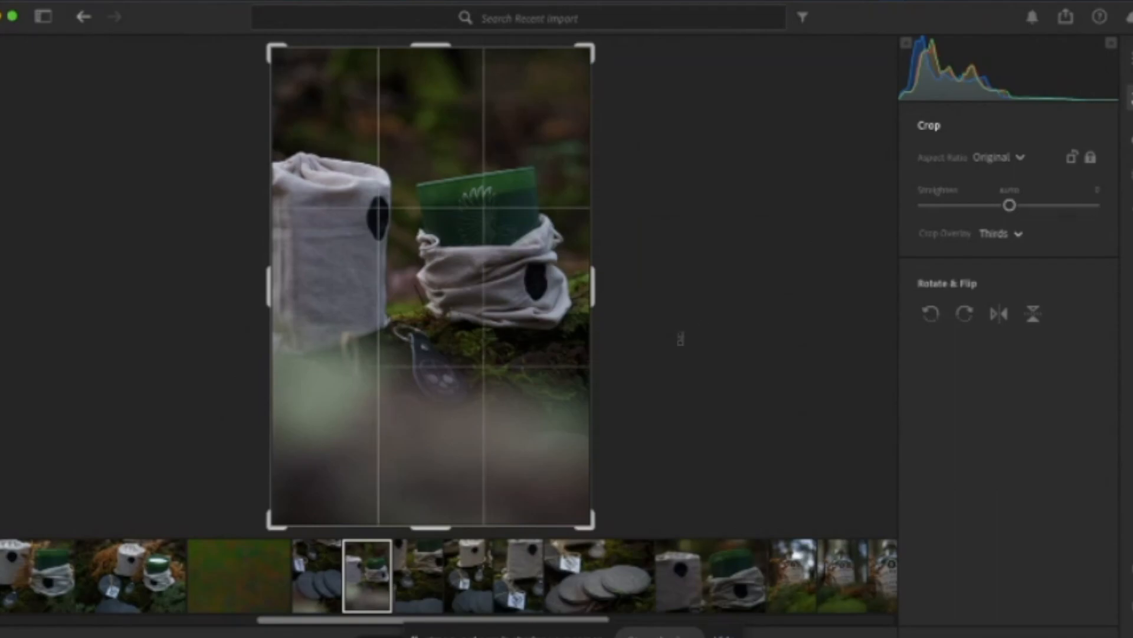
{"action": "left_click_drag", "start_coordinate": [678, 337], "coordinate": [672, 369]}
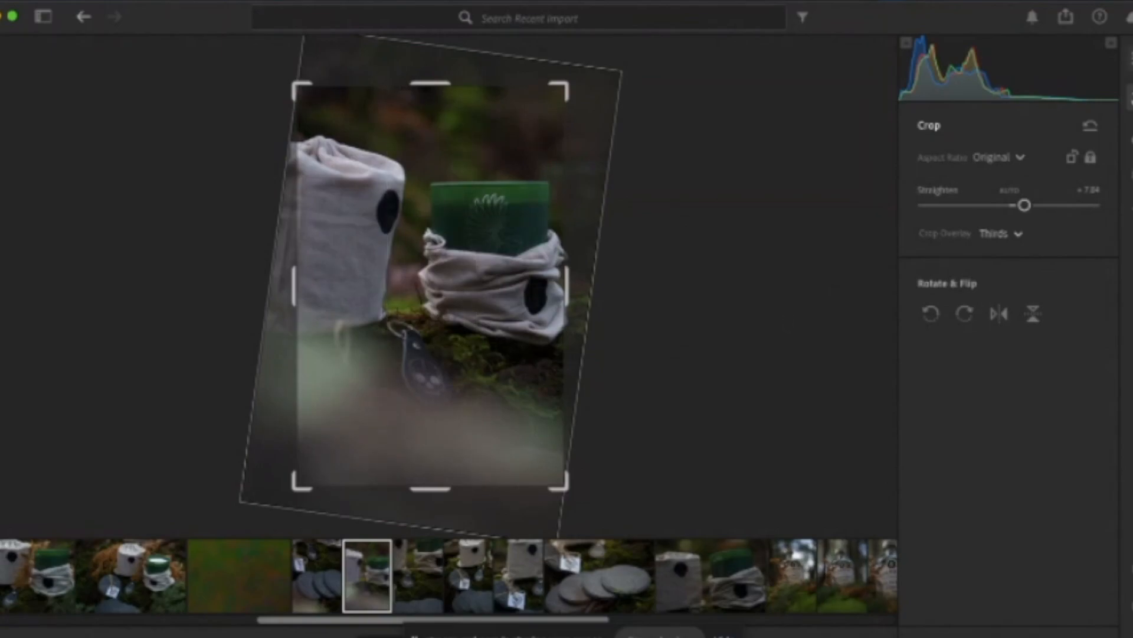
{"action": "key", "text": "c"}
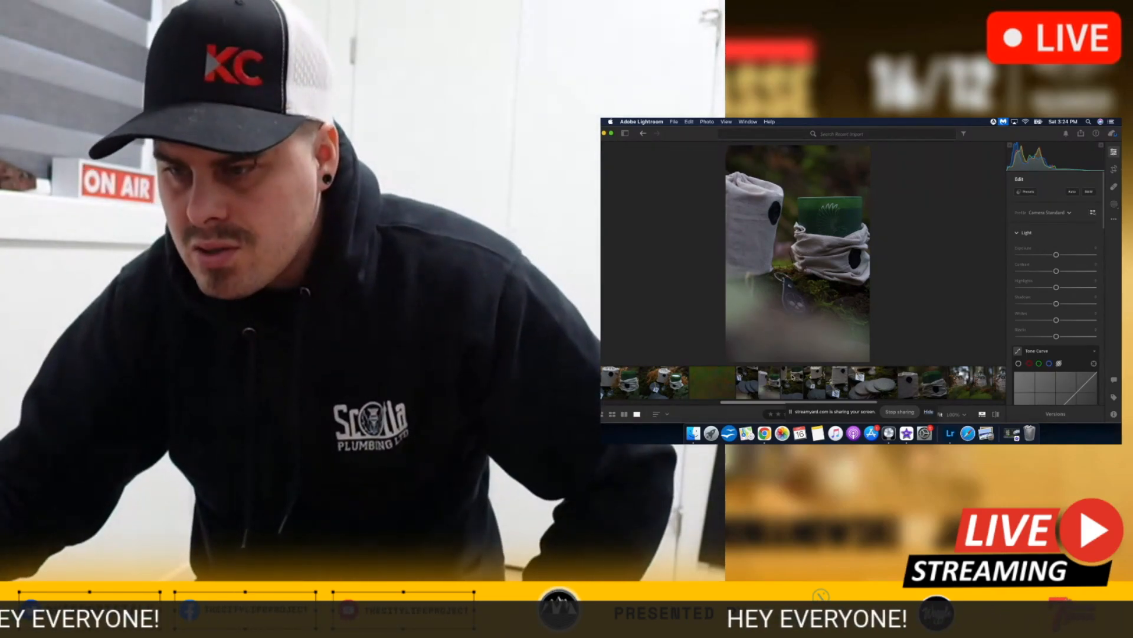
Step: Go on to the landscape photo of the overlapping slate coasters and apply automatic light adjustments to it
{"action": "left_click", "coordinate": [792, 381]}
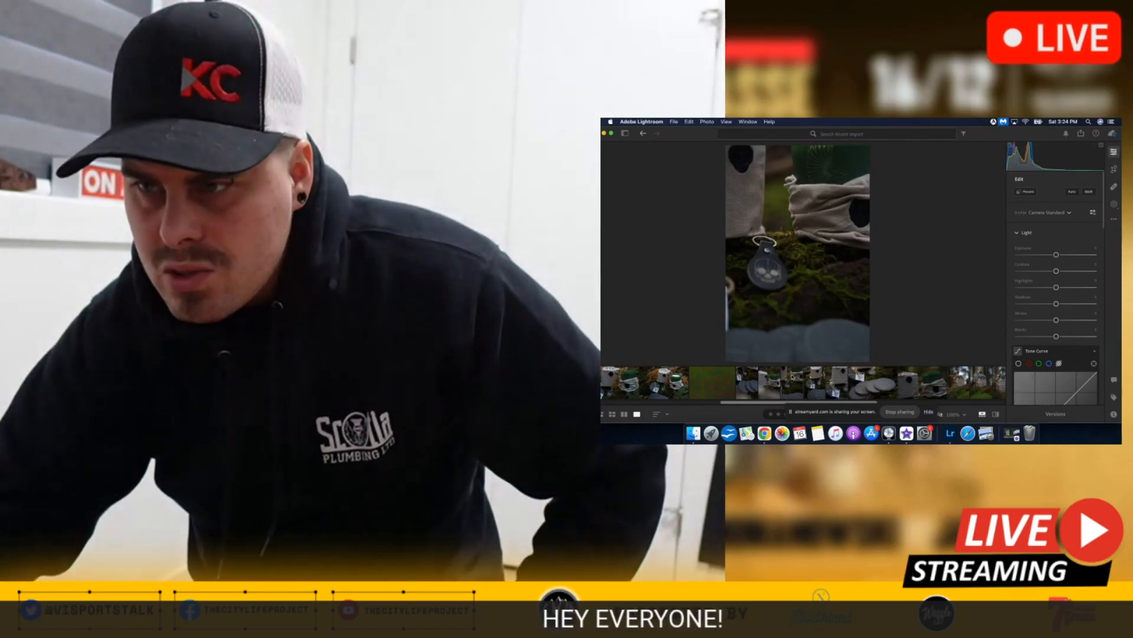
{"action": "key", "text": "Right"}
{"action": "key", "text": "Right"}
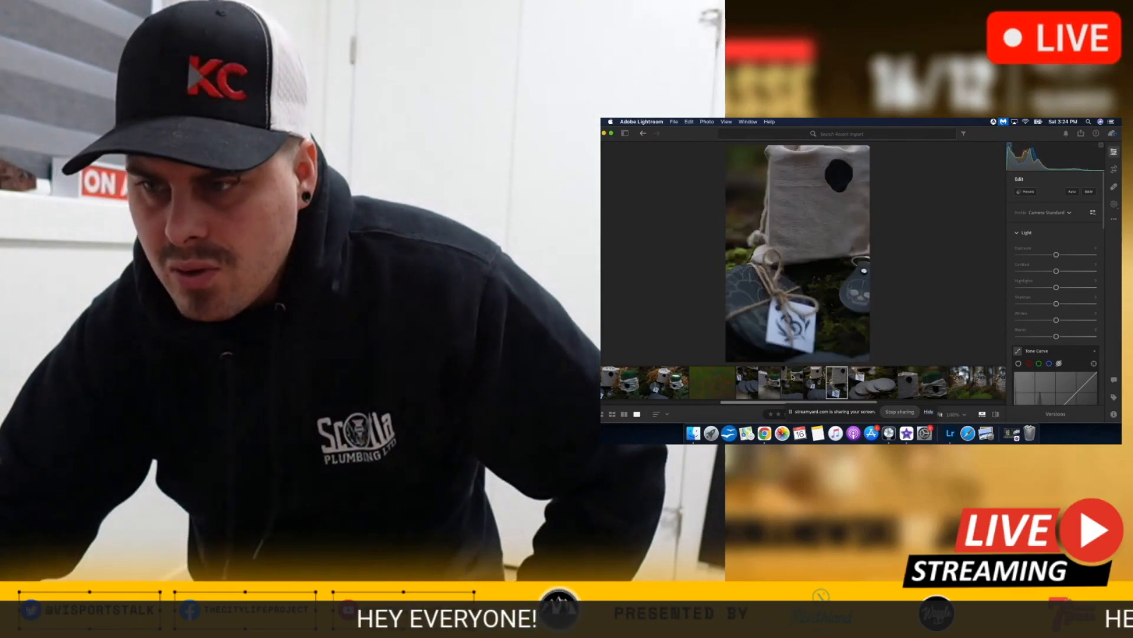
{"action": "key", "text": "Right"}
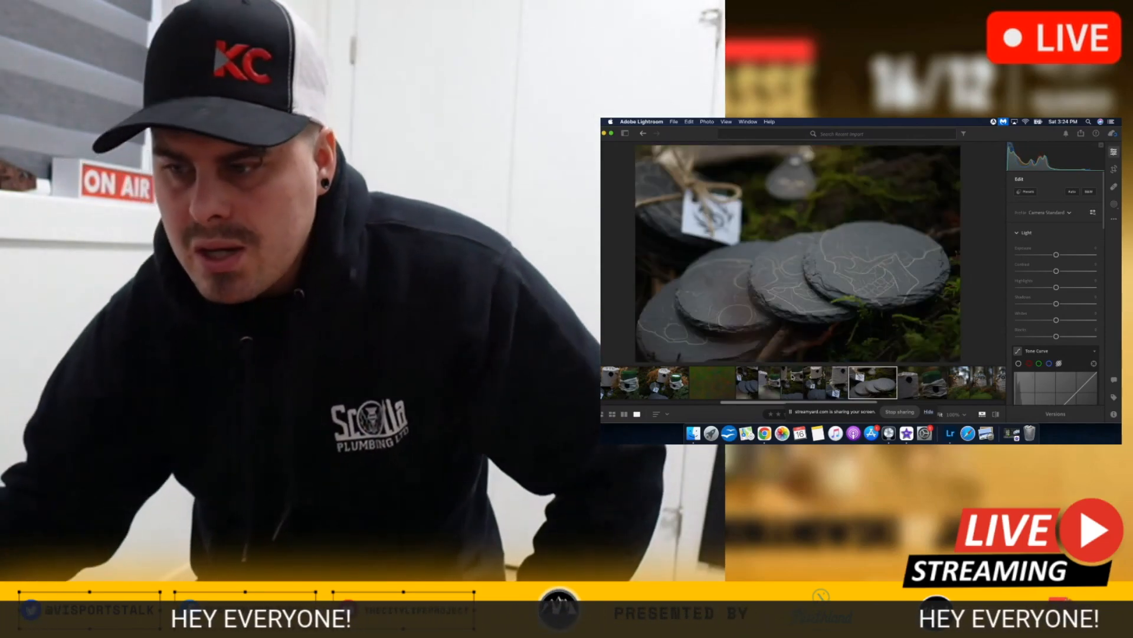
{"action": "left_click", "coordinate": [1072, 192]}
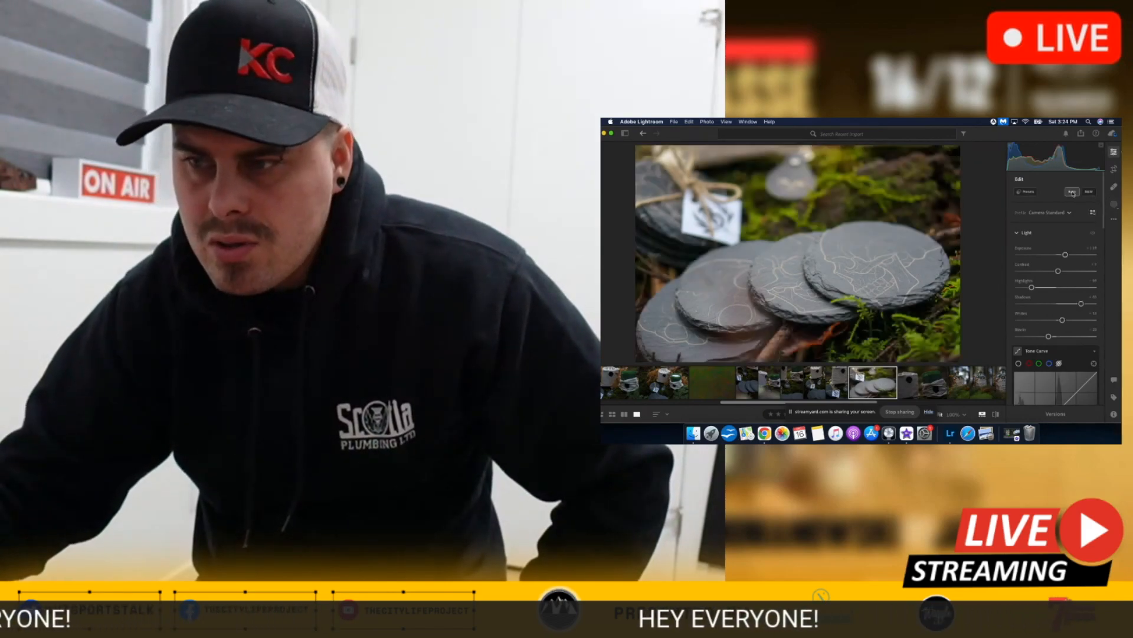
Step: Move past the dark bag and candle photo and apply automatic light adjustments to each upright Flivver Vodka bottle photo
{"action": "left_click", "coordinate": [907, 382]}
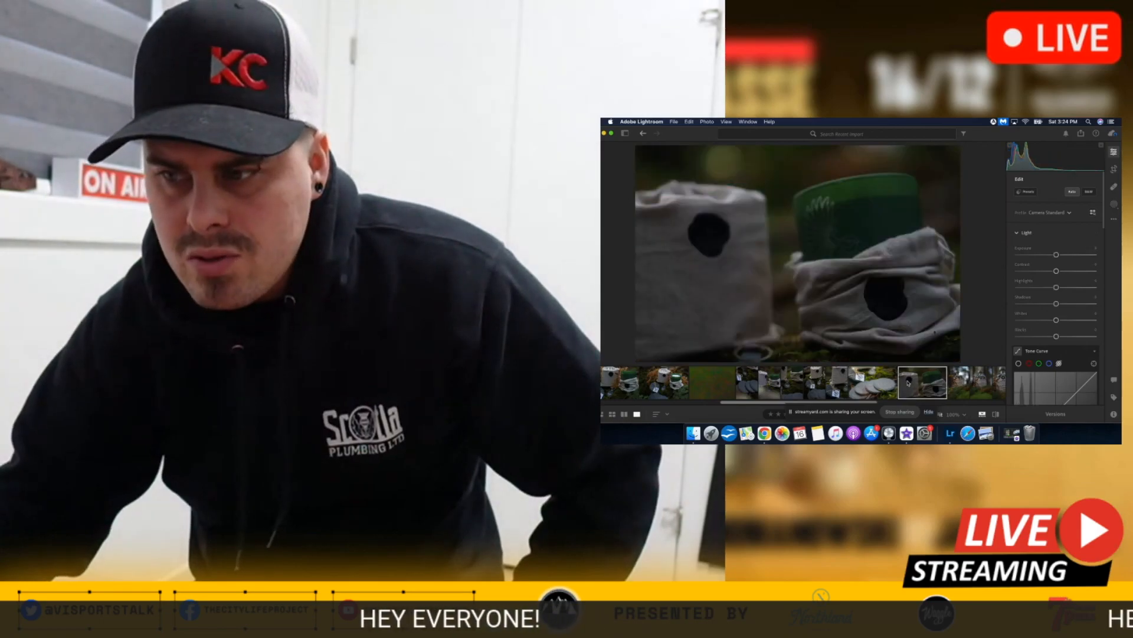
{"action": "key", "text": "Right"}
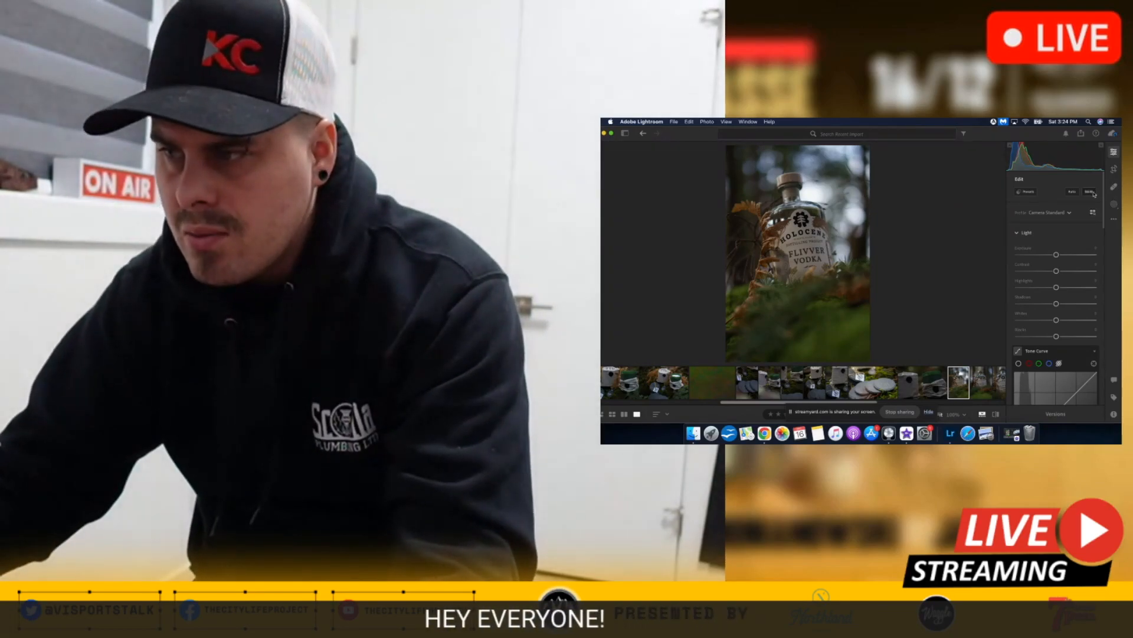
{"action": "key", "text": "Right"}
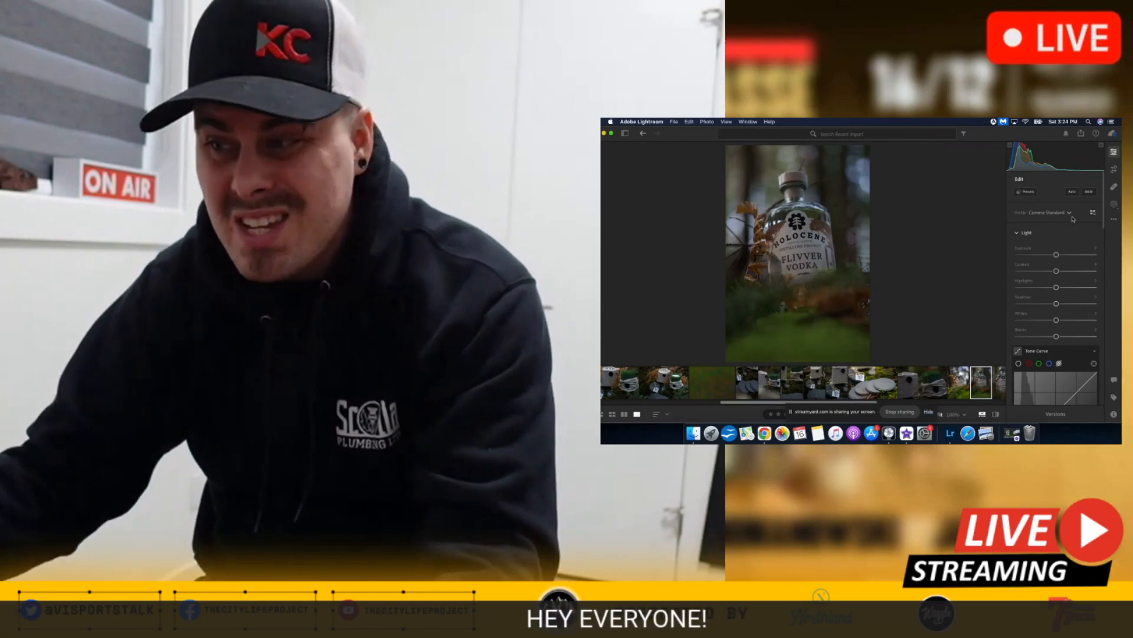
{"action": "key", "text": "Right"}
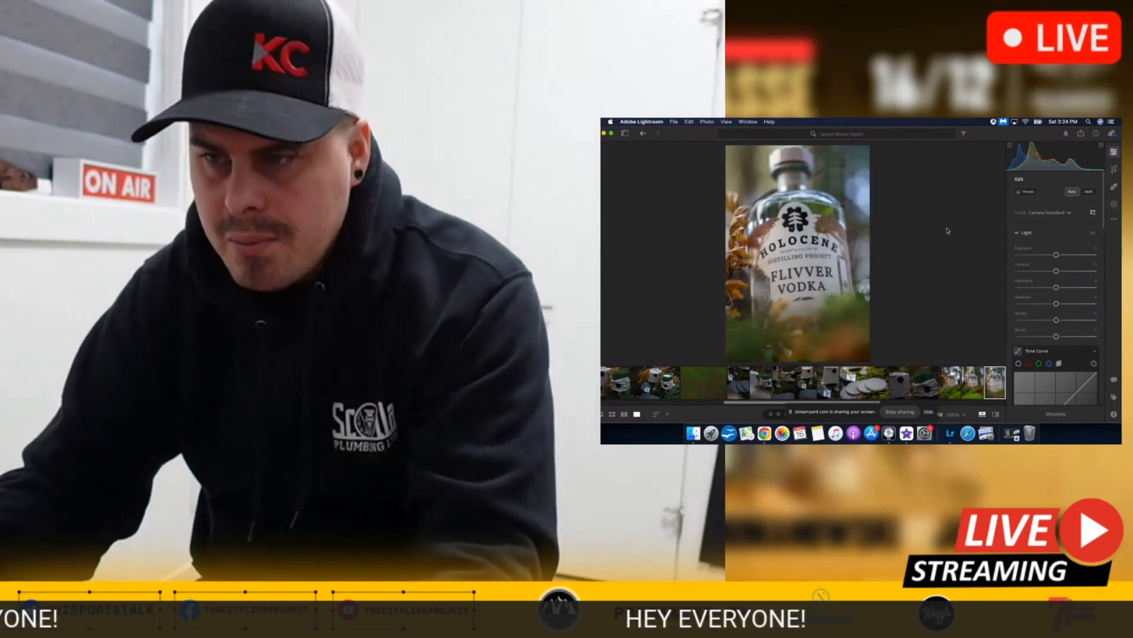
{"action": "key", "text": "Right"}
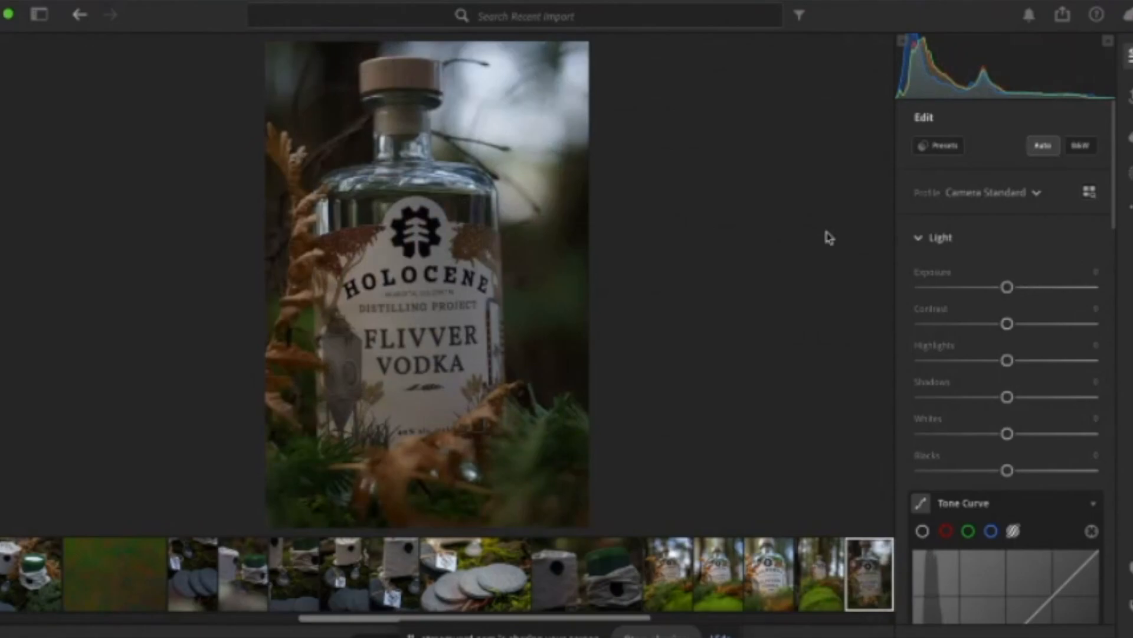
{"action": "left_click", "coordinate": [1041, 146]}
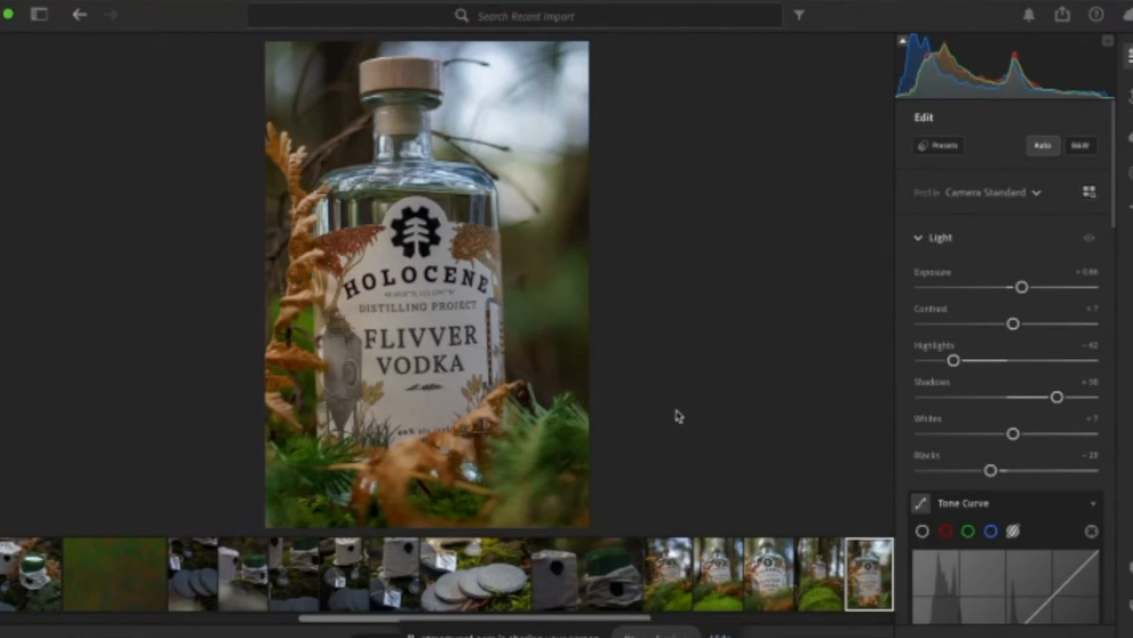
Step: Work through the next Flivver Vodka bottle photos in the ferns, applying automatic light adjustments to the leaning and fern-framed portrait shots
{"action": "key", "text": "Right"}
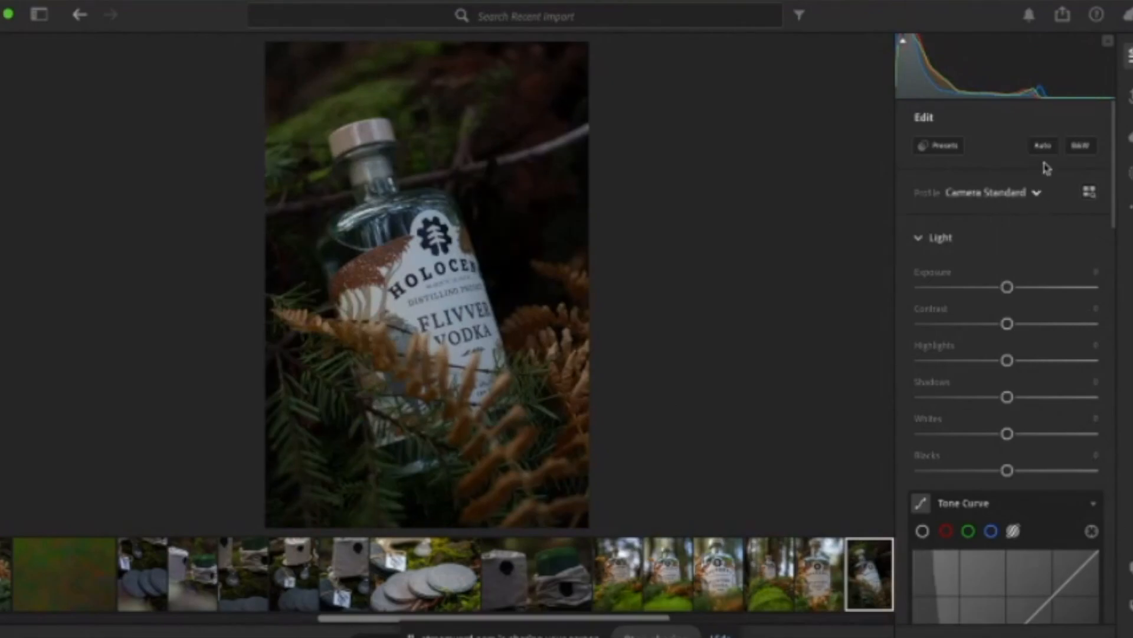
{"action": "left_click", "coordinate": [1043, 146]}
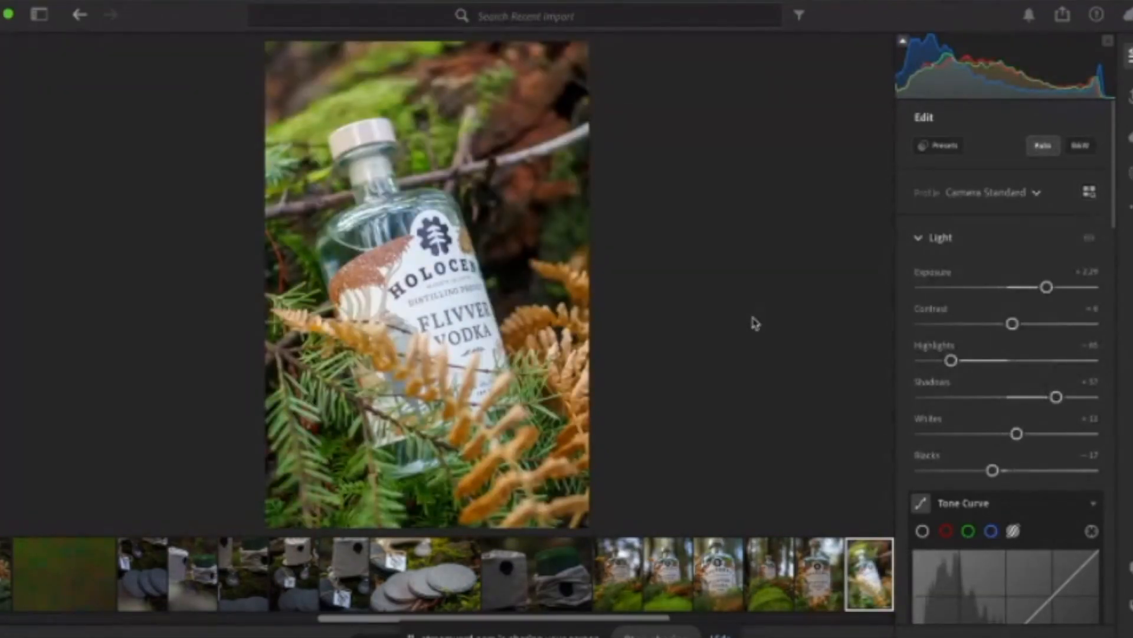
{"action": "key", "text": "Right"}
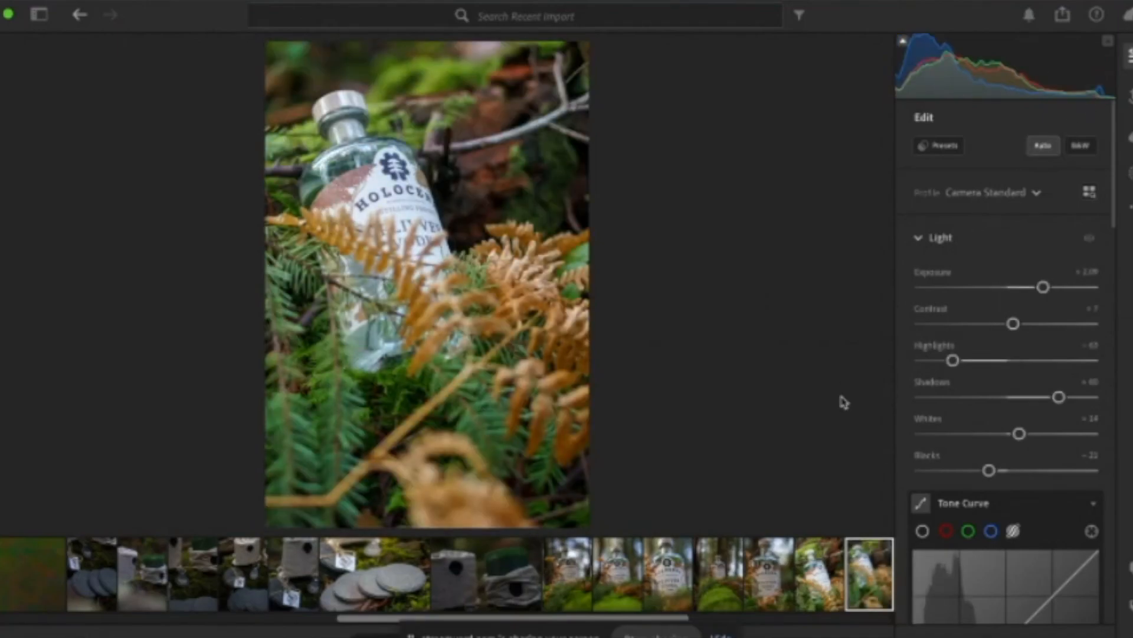
{"action": "key", "text": "Right"}
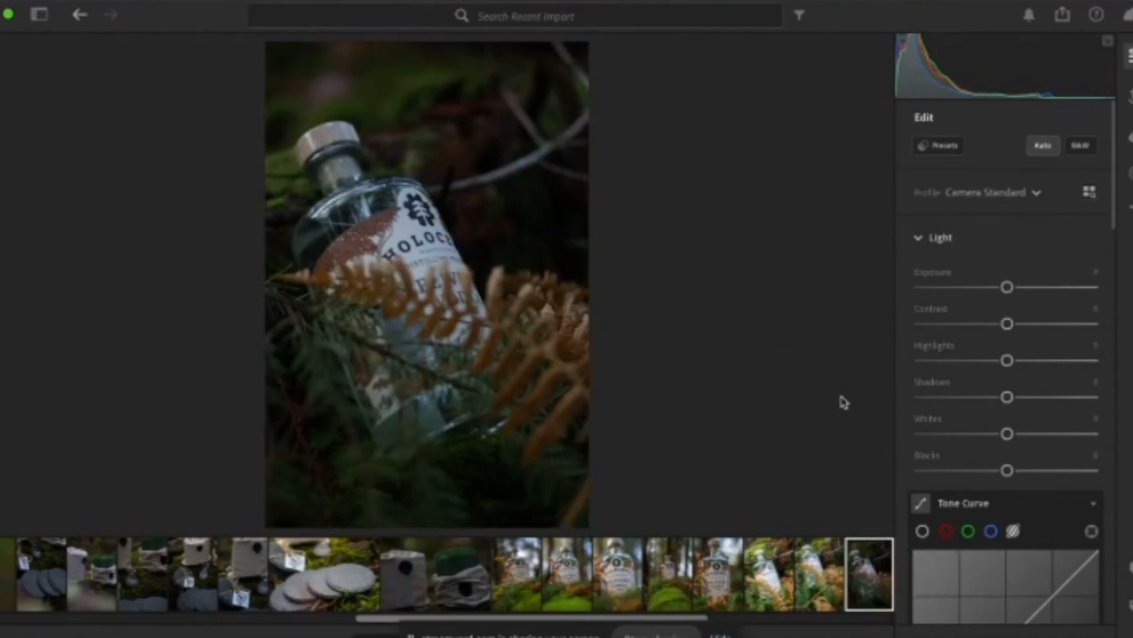
{"action": "key", "text": "Right"}
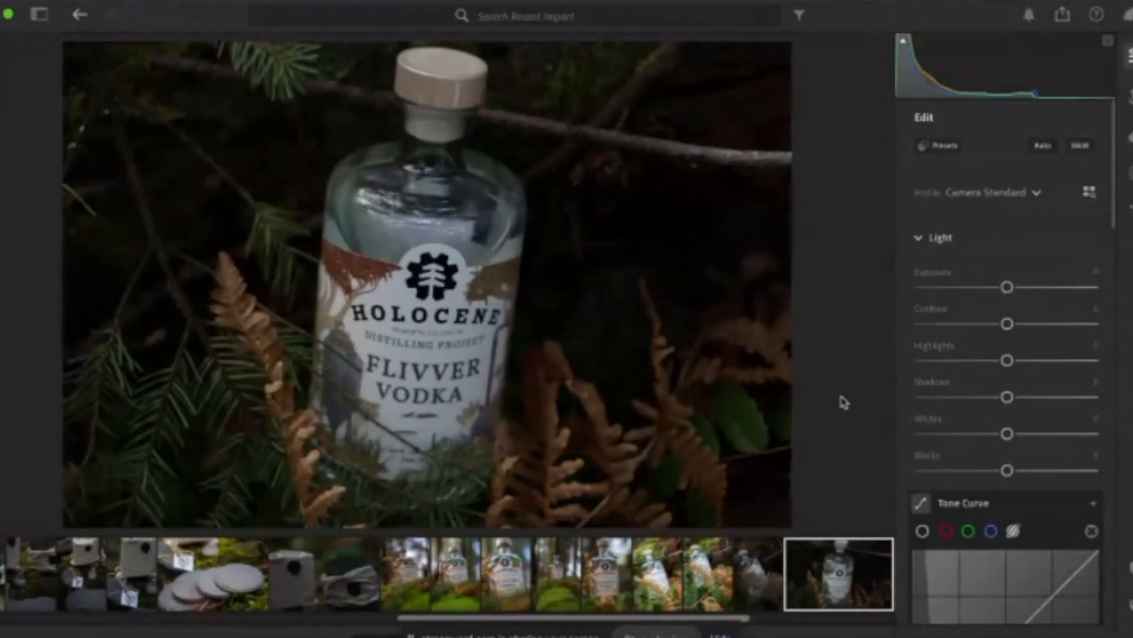
{"action": "key", "text": "Right"}
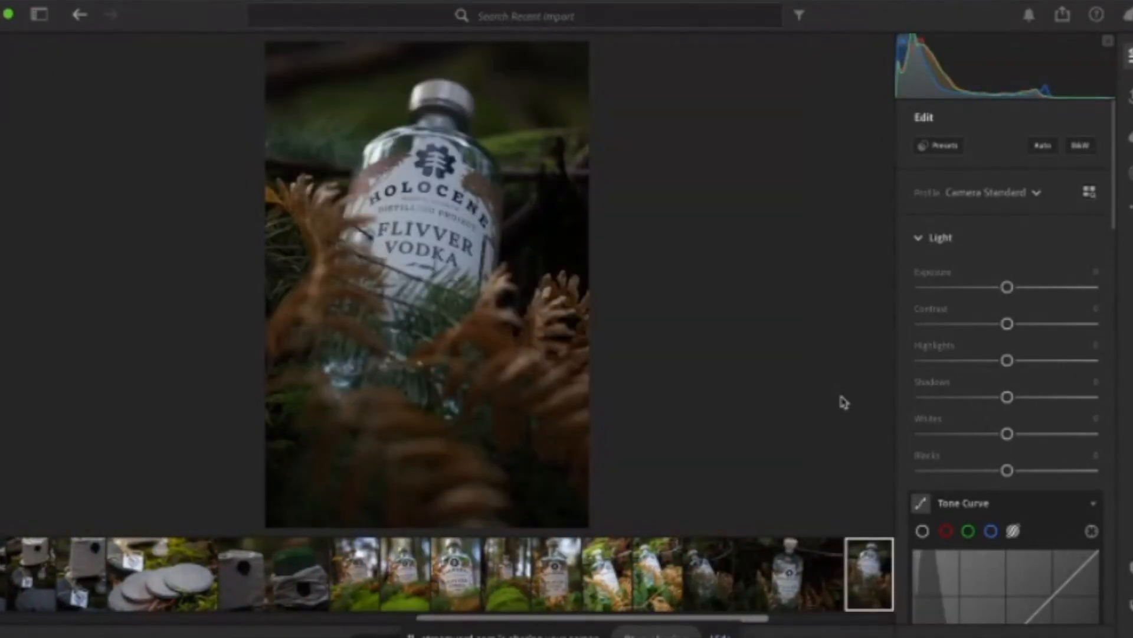
{"action": "left_click", "coordinate": [1042, 147]}
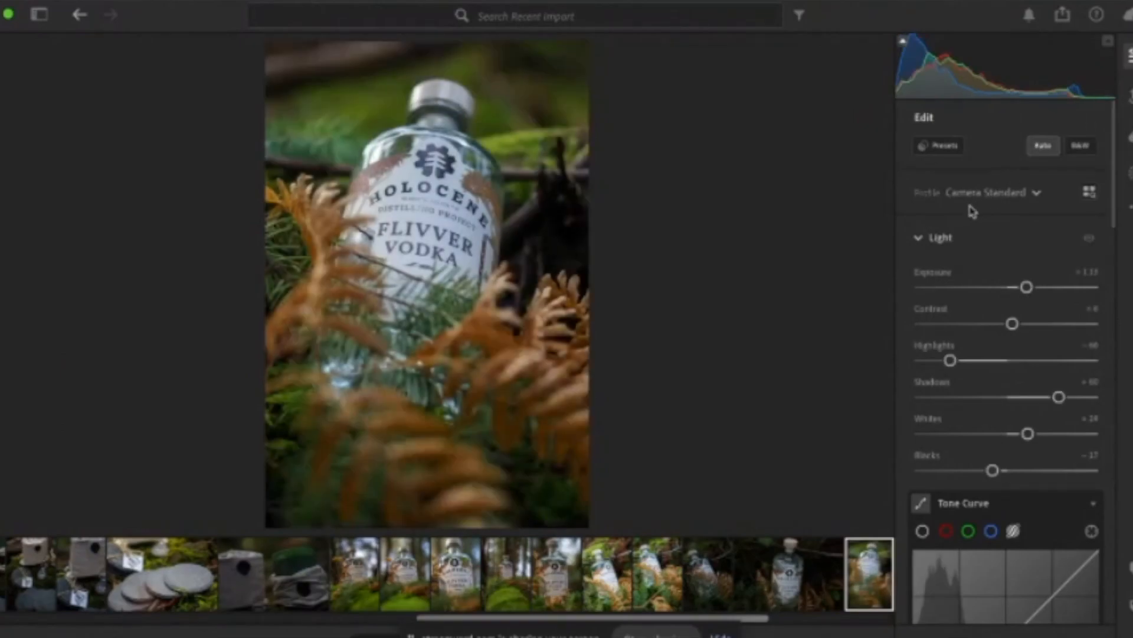
Step: Apply automatic light adjustments to the landscape bottle photo with the blurred green foreground and to the landscape bottle close-up following it
{"action": "key", "text": "Right"}
{"action": "key", "text": "Right"}
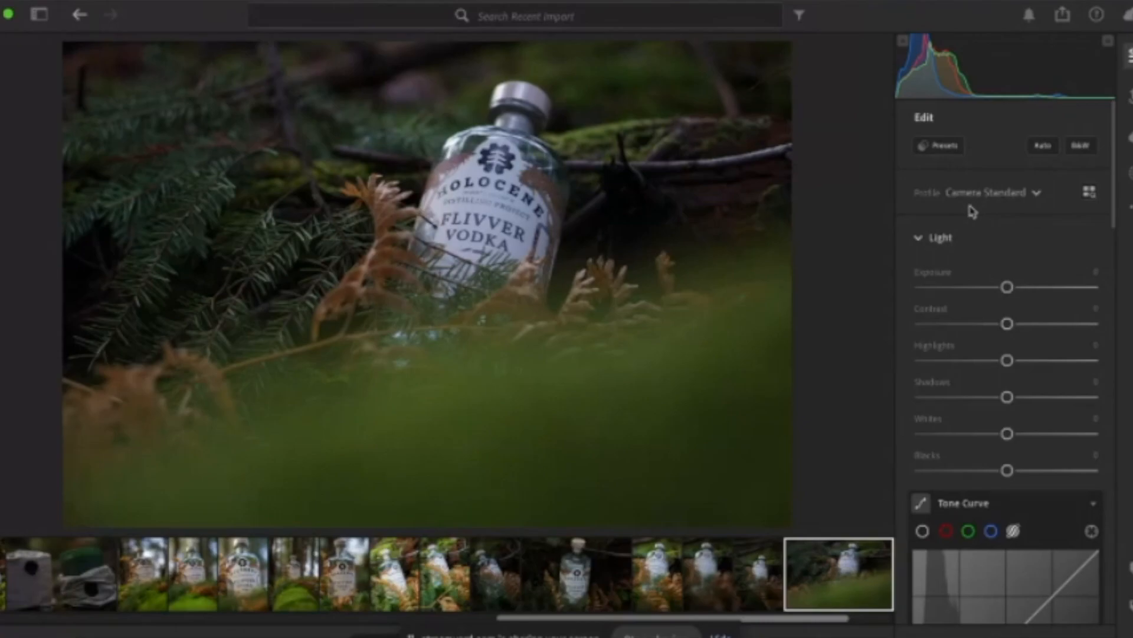
{"action": "left_click", "coordinate": [1042, 148]}
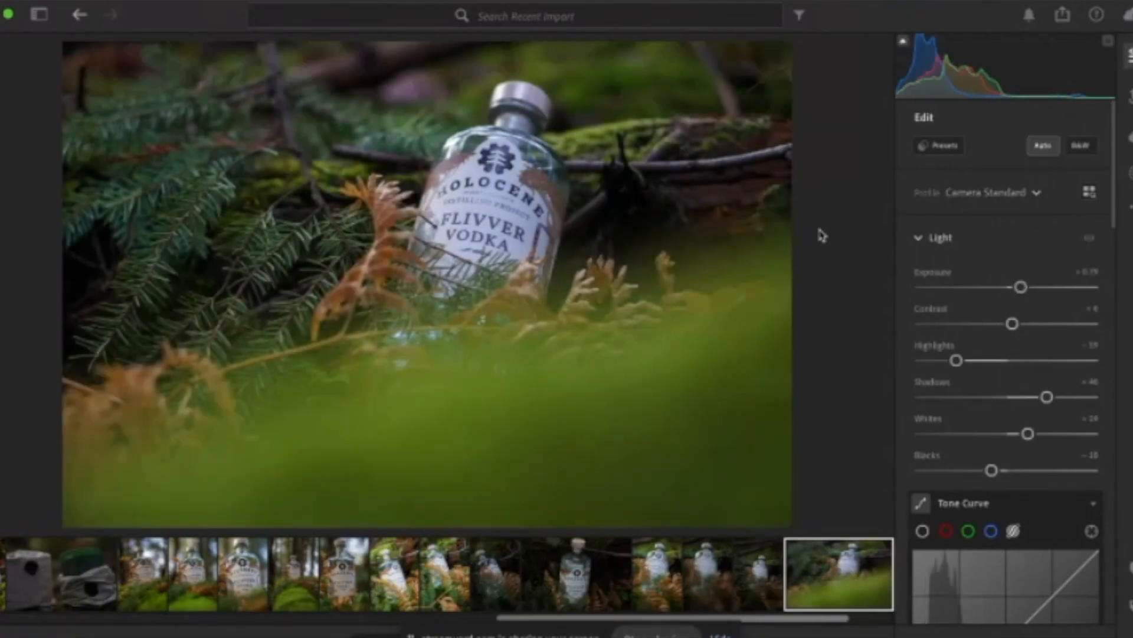
{"action": "key", "text": "Right"}
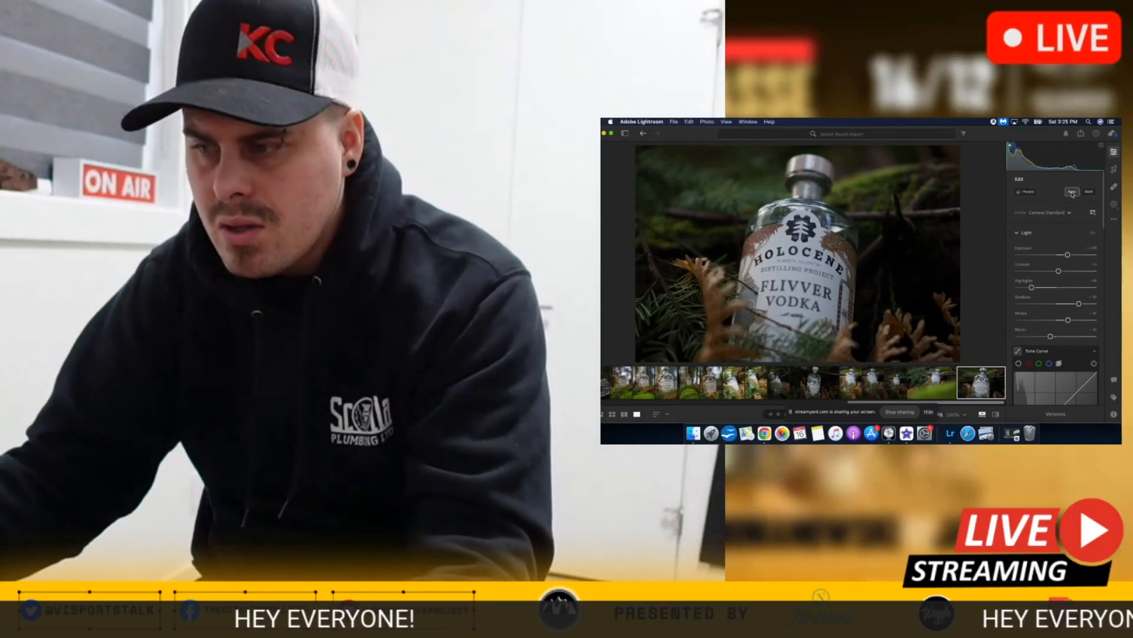
{"action": "left_click", "coordinate": [1043, 146]}
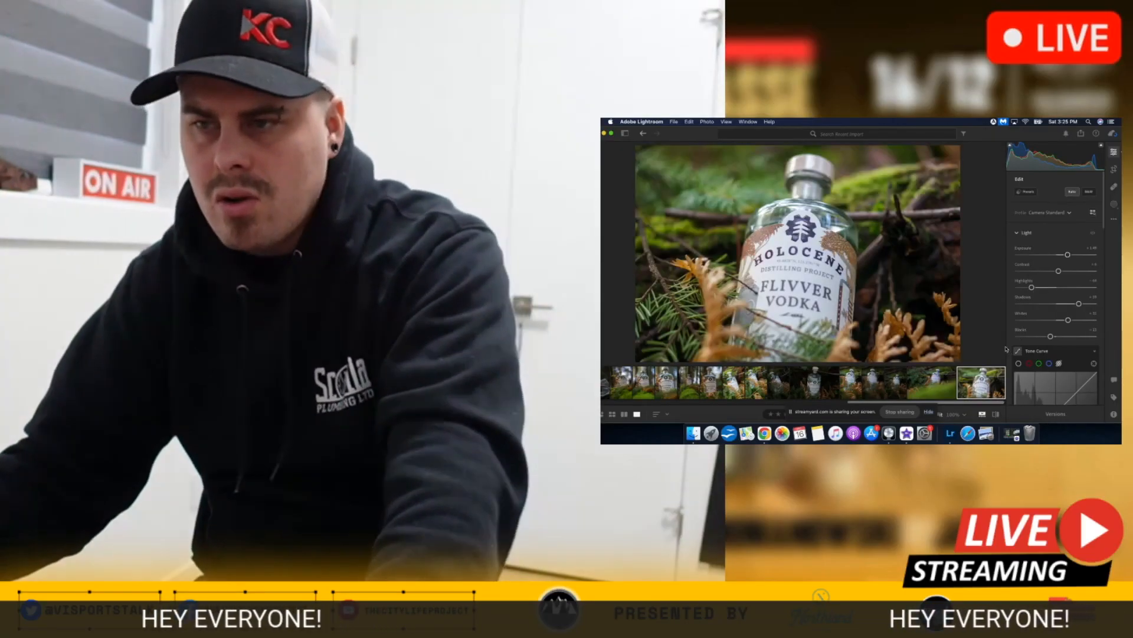
Step: Return to the All Photos grid and open the landscape close-up of the cloth bag, green candle and slate coasters
{"action": "left_click", "coordinate": [643, 135]}
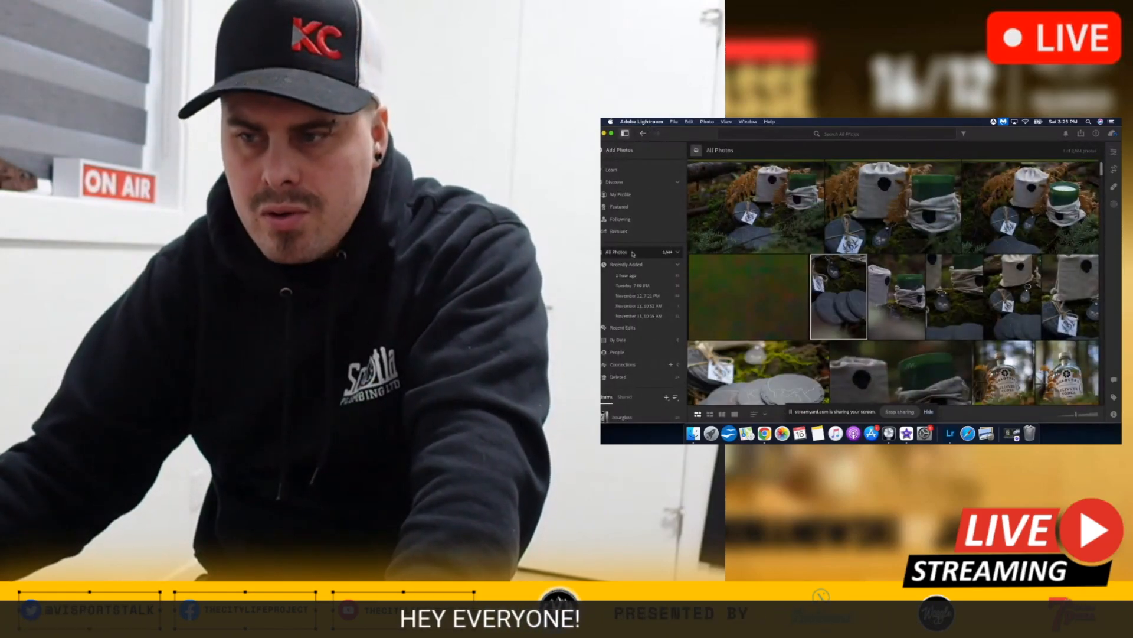
{"action": "scroll", "coordinate": [799, 240], "scroll_direction": "up", "scroll_amount": 2}
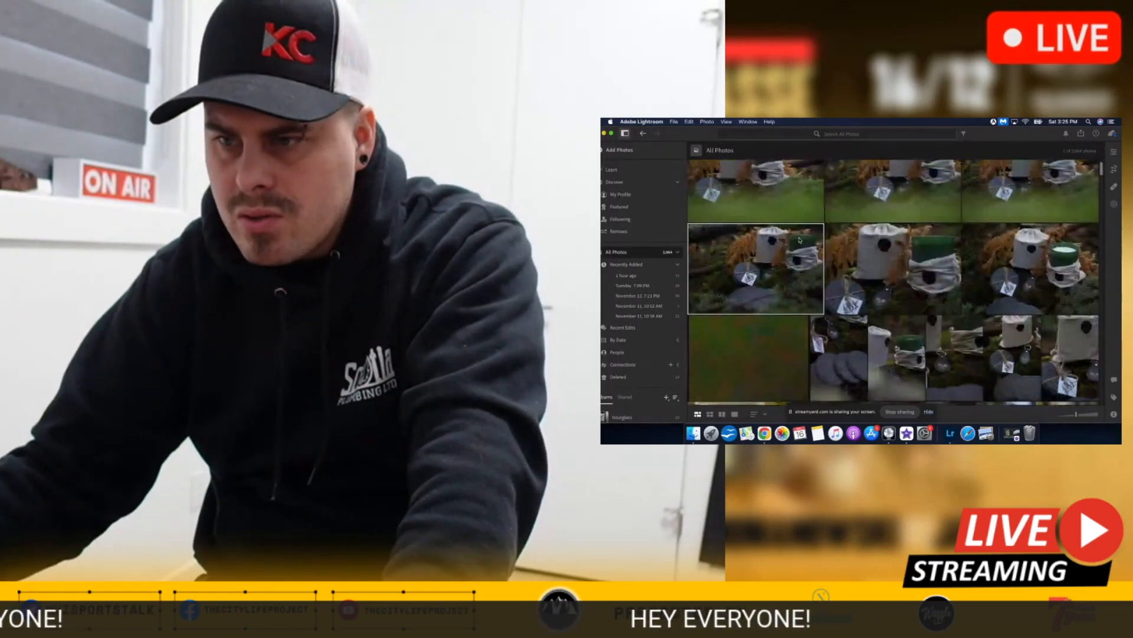
{"action": "scroll", "coordinate": [797, 244], "scroll_direction": "up", "scroll_amount": 2}
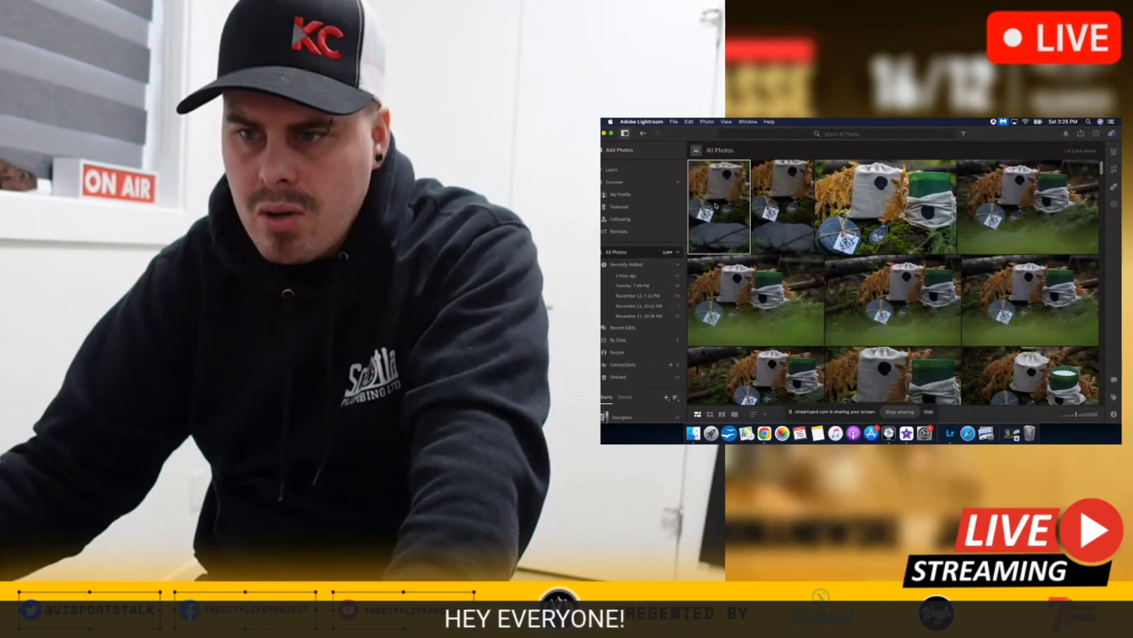
{"action": "double_click", "coordinate": [716, 205]}
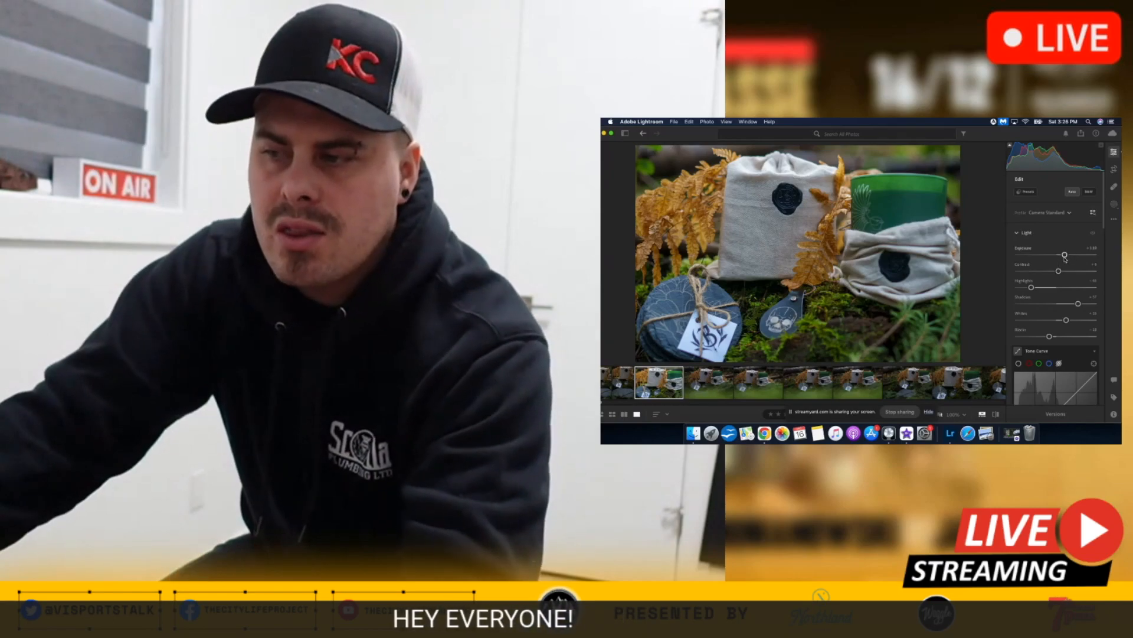
Step: Try a darker exposure and minimum contrast on the bag and candle photo, settling on exposure +1.10 and contrast +13
{"action": "left_click_drag", "start_coordinate": [1065, 255], "coordinate": [1057, 260]}
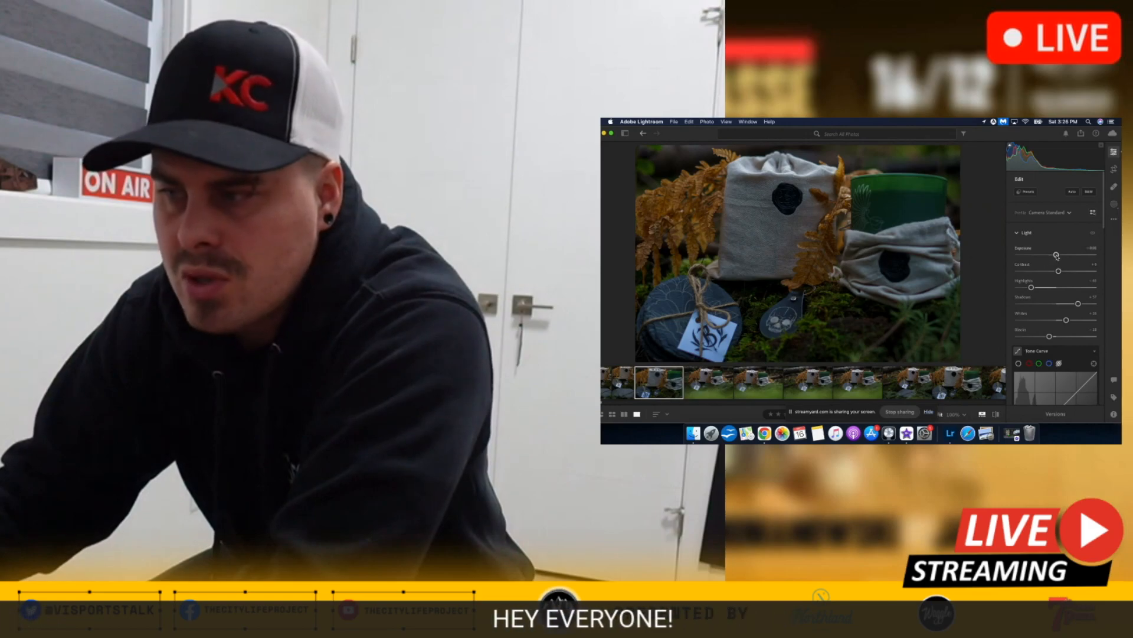
{"action": "left_click_drag", "start_coordinate": [1057, 256], "coordinate": [1065, 254]}
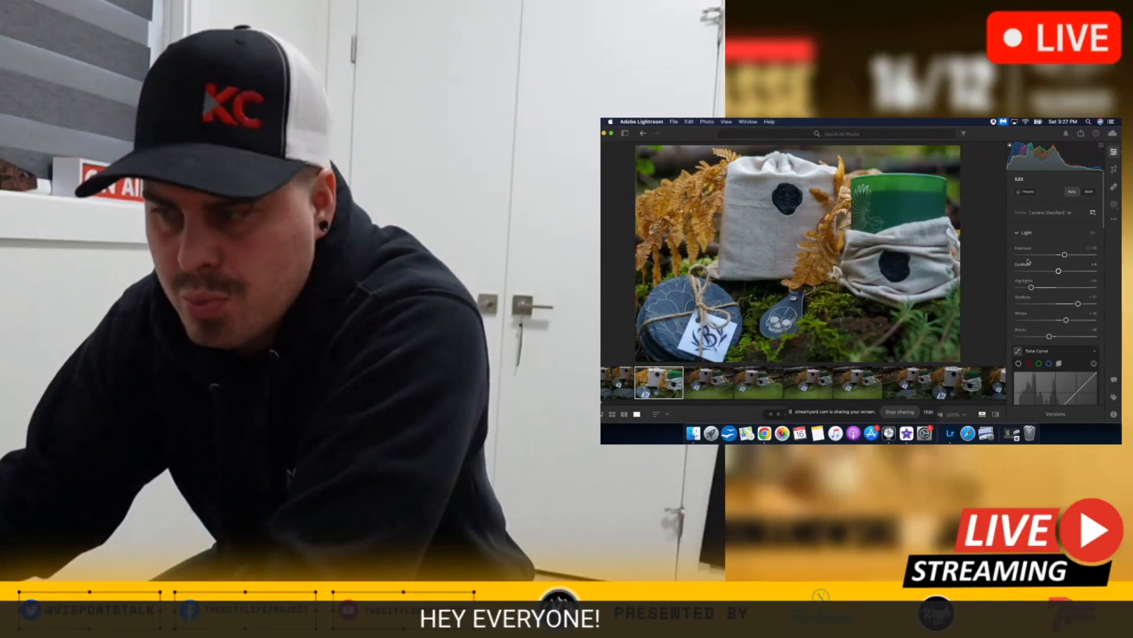
{"action": "left_click_drag", "start_coordinate": [1058, 272], "coordinate": [1052, 272]}
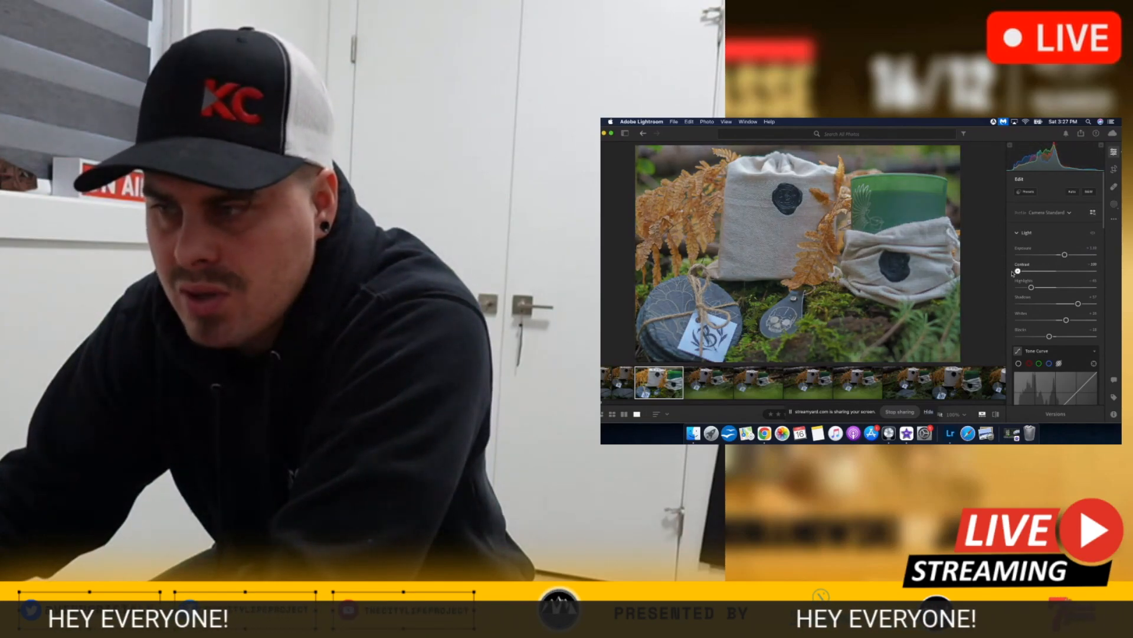
{"action": "left_click_drag", "start_coordinate": [1052, 272], "coordinate": [1021, 272]}
{"action": "left_click_drag", "start_coordinate": [916, 334], "coordinate": [1013, 336]}
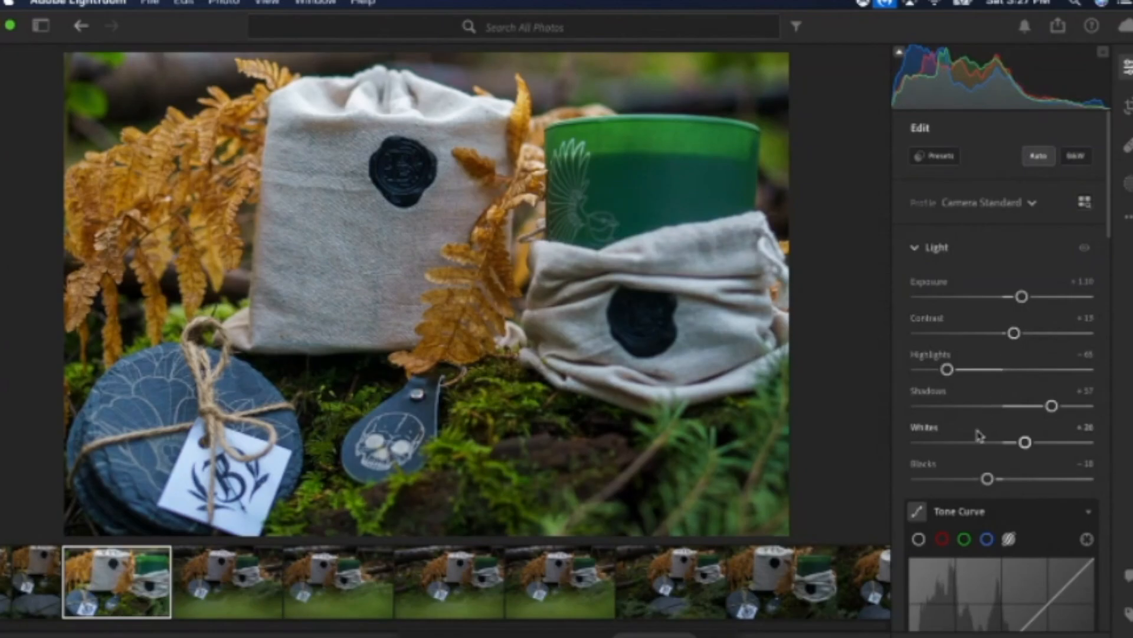
Step: Lower the highlights to −73 and warm the white balance to a temperature of 5,310
{"action": "mouse_move", "coordinate": [946, 372]}
{"action": "left_mouse_down"}
{"action": "mouse_move", "coordinate": [913, 379]}
{"action": "mouse_move", "coordinate": [1024, 376]}
{"action": "mouse_move", "coordinate": [943, 379]}
{"action": "left_mouse_up"}
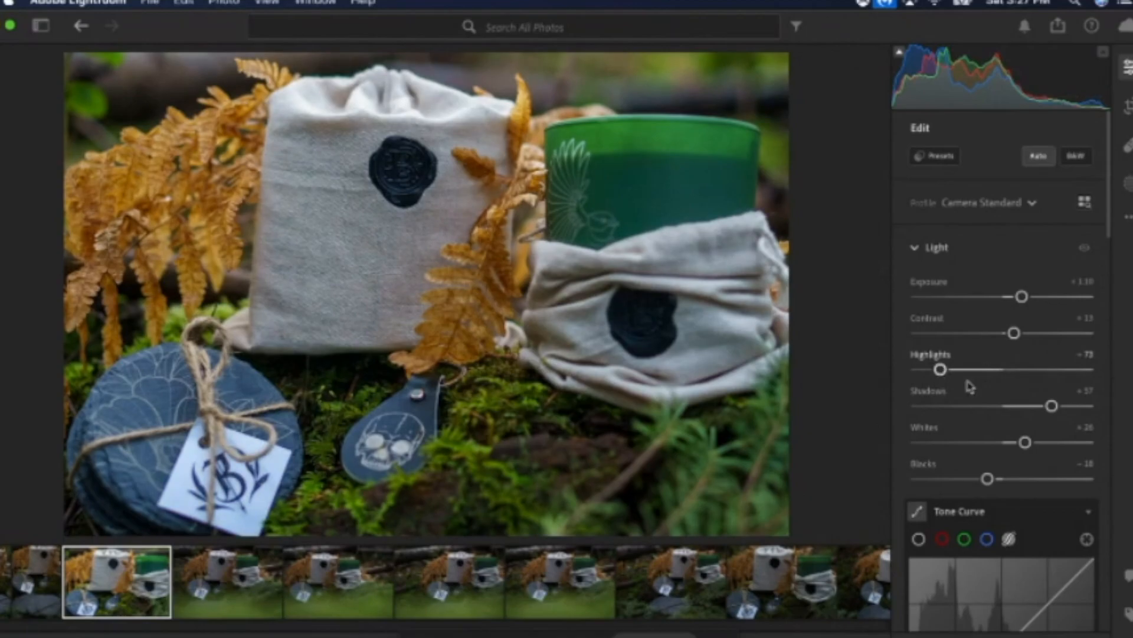
{"action": "scroll", "coordinate": [1054, 276], "scroll_direction": "down", "scroll_amount": 1}
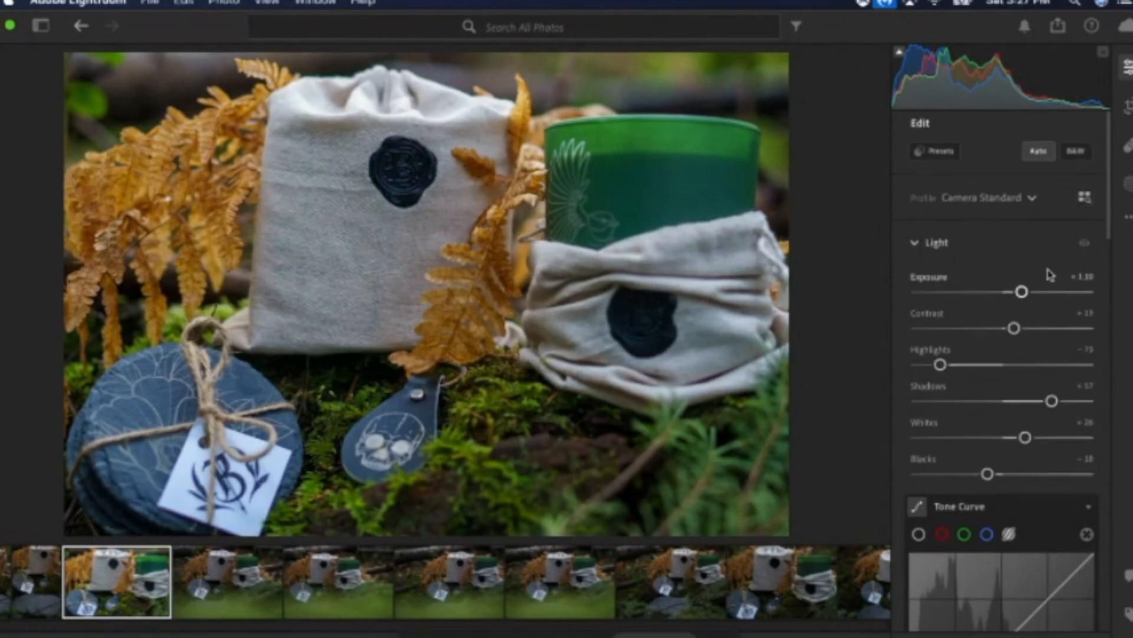
{"action": "scroll", "coordinate": [1050, 275], "scroll_direction": "down", "scroll_amount": 15}
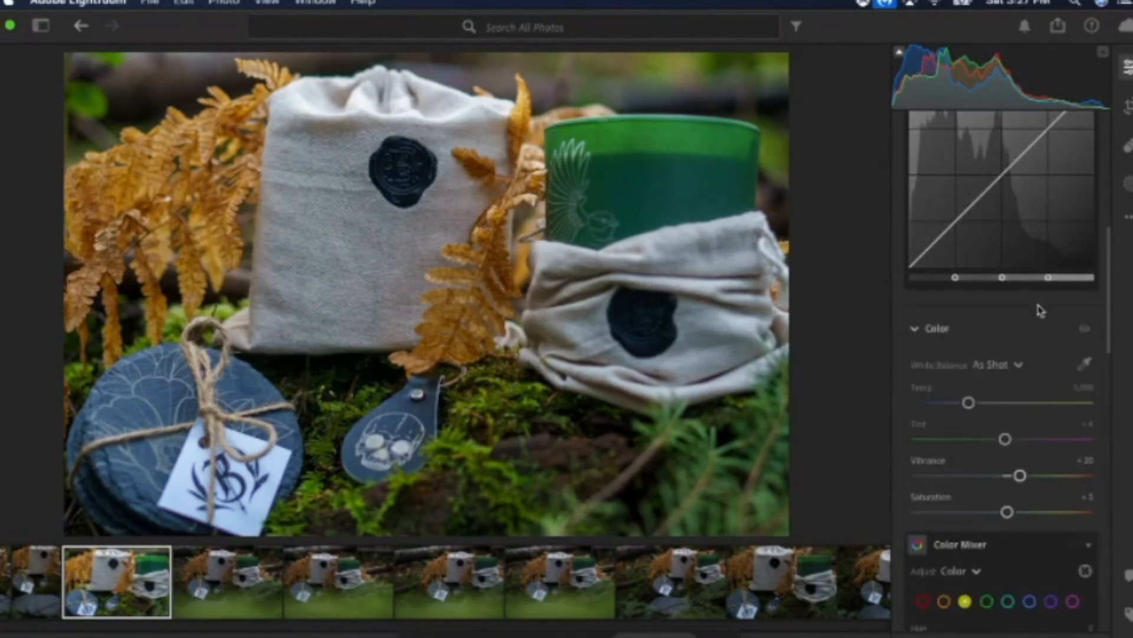
{"action": "scroll", "coordinate": [1041, 311], "scroll_direction": "down", "scroll_amount": 3}
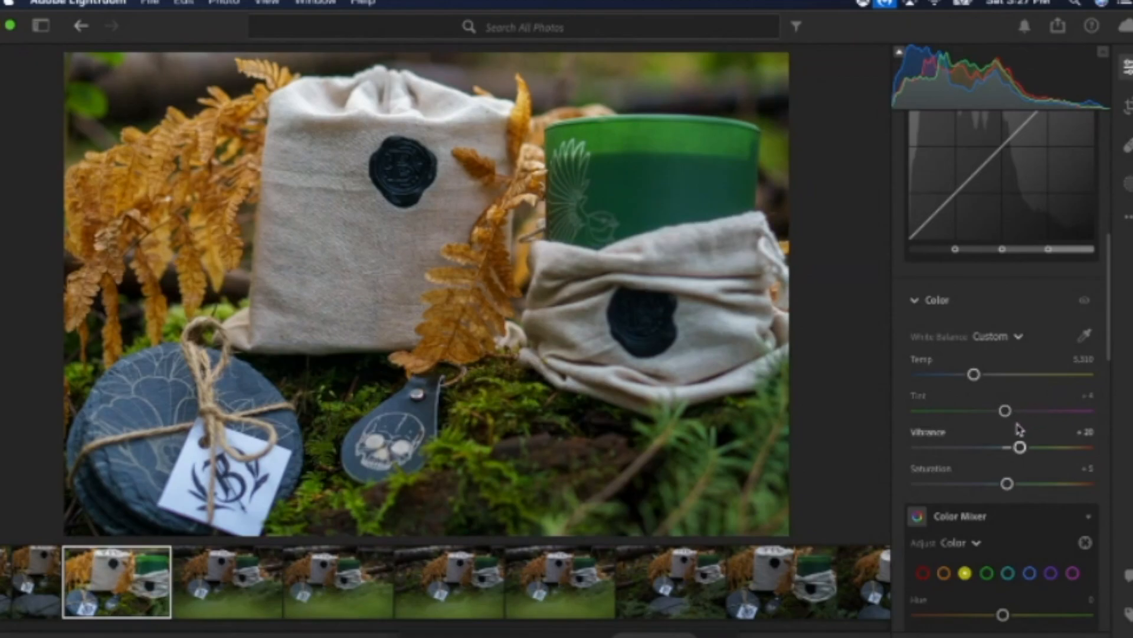
Step: Compare clarity at 0 and +100 on the bag and candle photo and settle on +19
{"action": "scroll", "coordinate": [1002, 453], "scroll_direction": "down", "scroll_amount": 15}
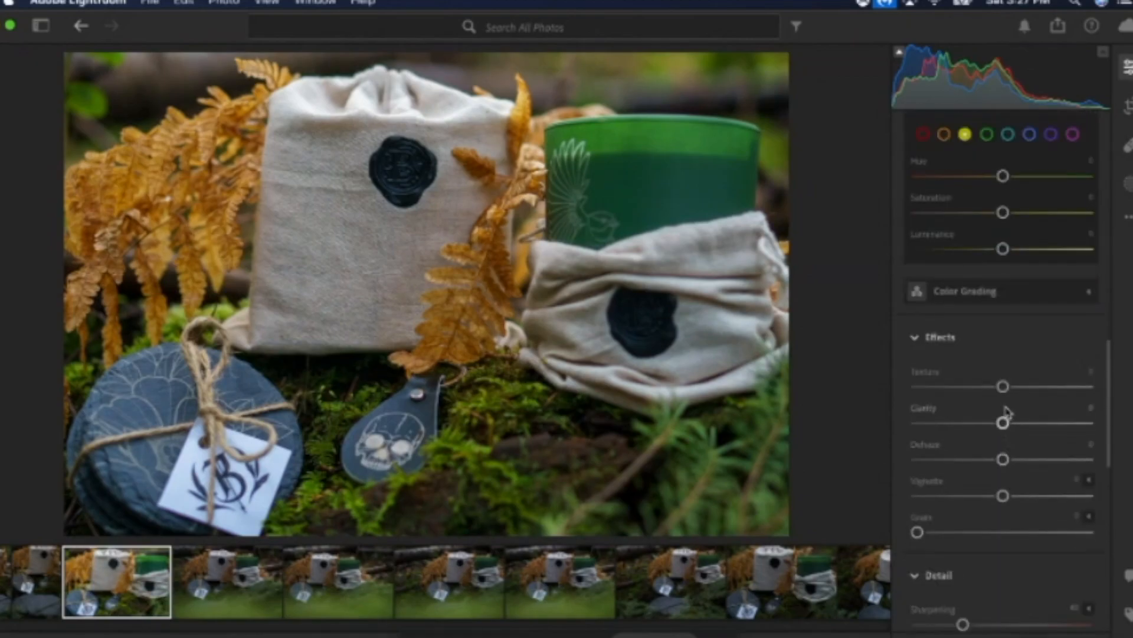
{"action": "left_click_drag", "start_coordinate": [1016, 426], "coordinate": [1109, 432]}
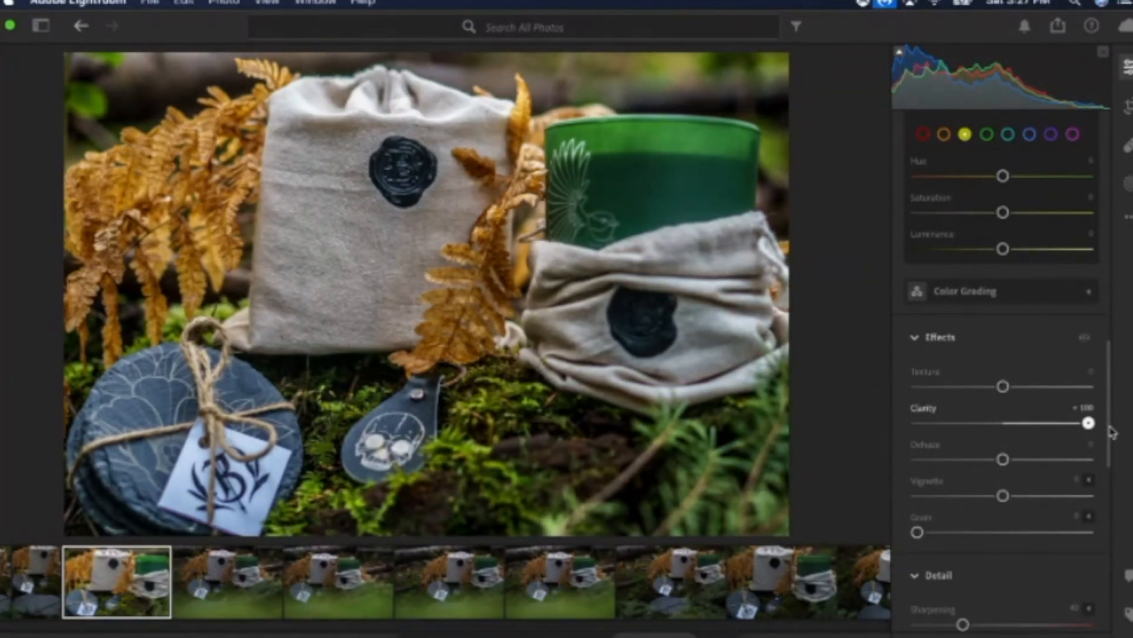
{"action": "left_click_drag", "start_coordinate": [1075, 431], "coordinate": [1000, 435]}
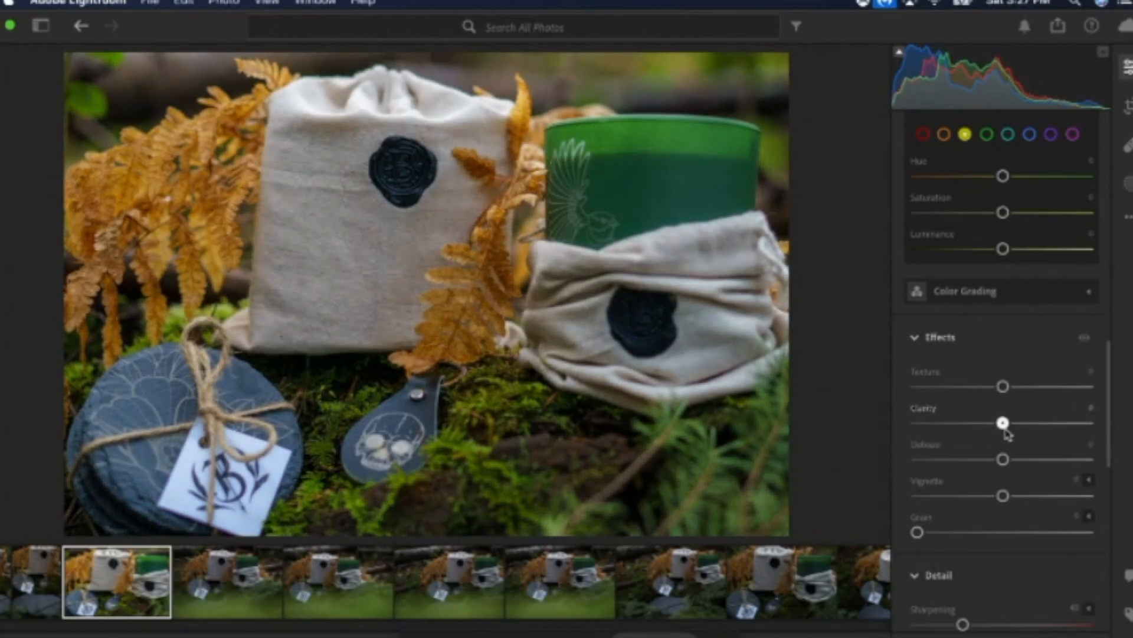
{"action": "left_click_drag", "start_coordinate": [1028, 430], "coordinate": [1097, 426]}
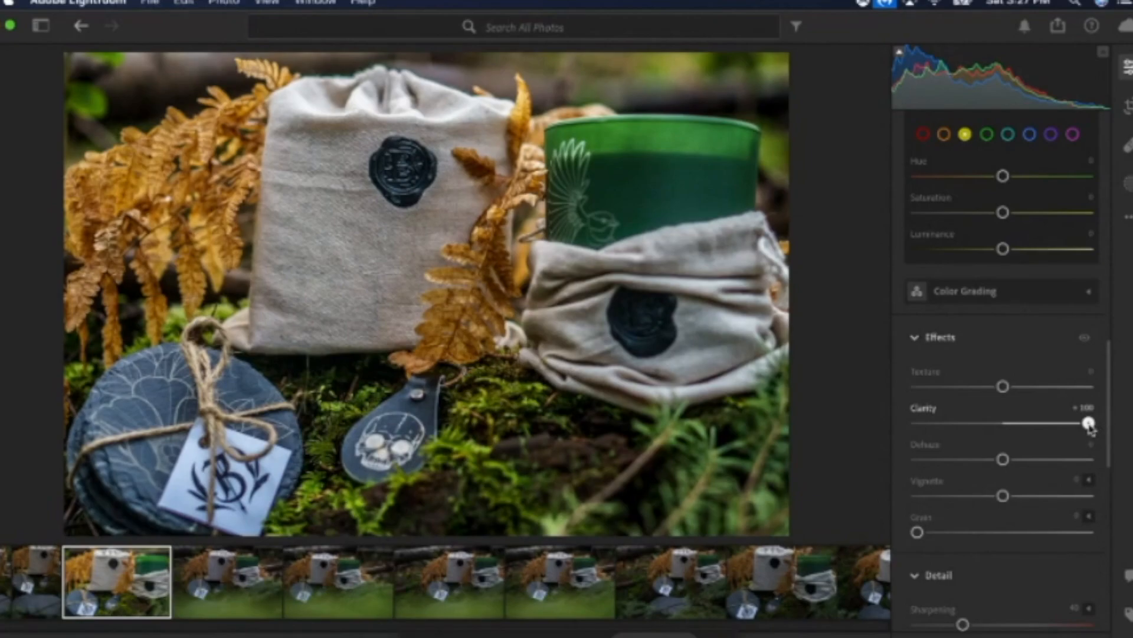
{"action": "left_click_drag", "start_coordinate": [1042, 430], "coordinate": [1023, 433]}
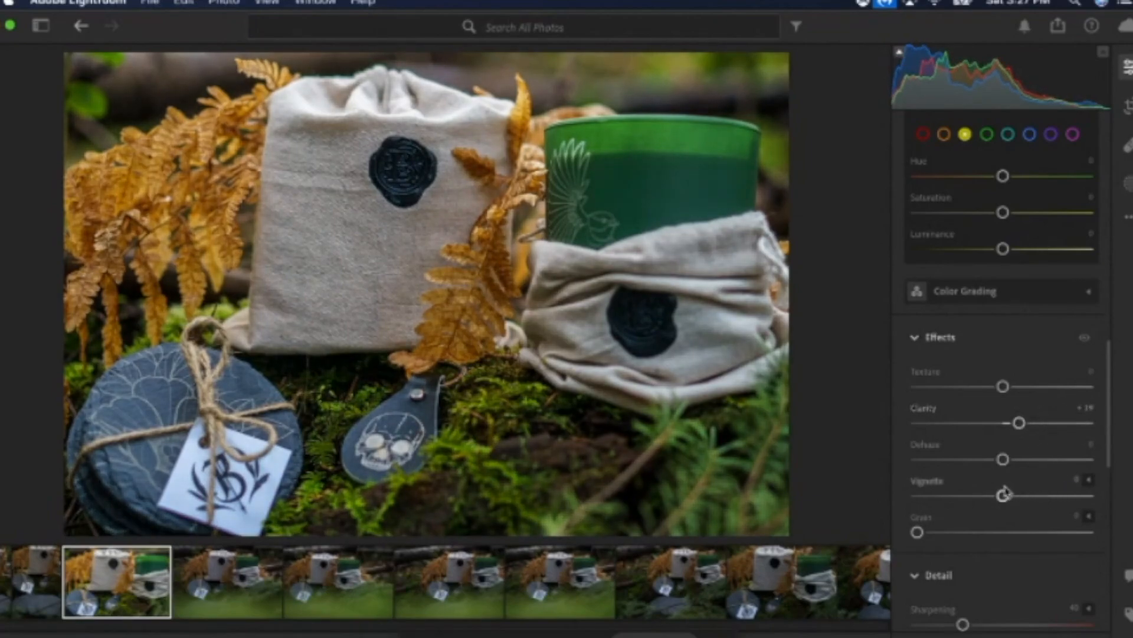
Step: Darken the photo's edges with the vignette, trying the extreme of −100 and settling on −9
{"action": "left_click_drag", "start_coordinate": [1007, 501], "coordinate": [993, 503]}
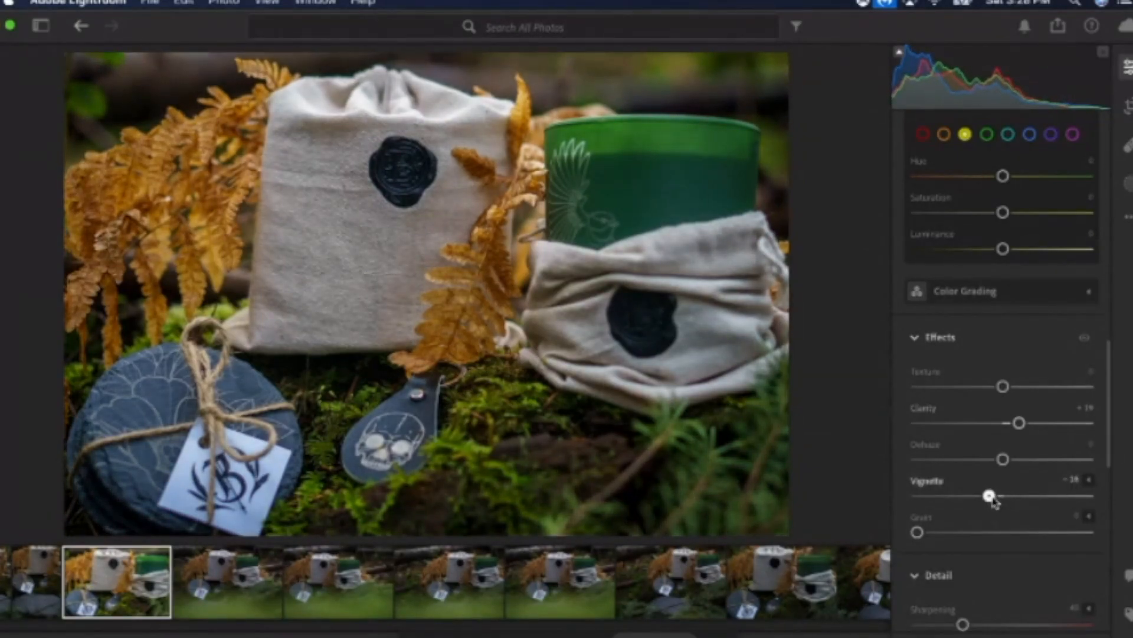
{"action": "left_click_drag", "start_coordinate": [996, 501], "coordinate": [930, 501]}
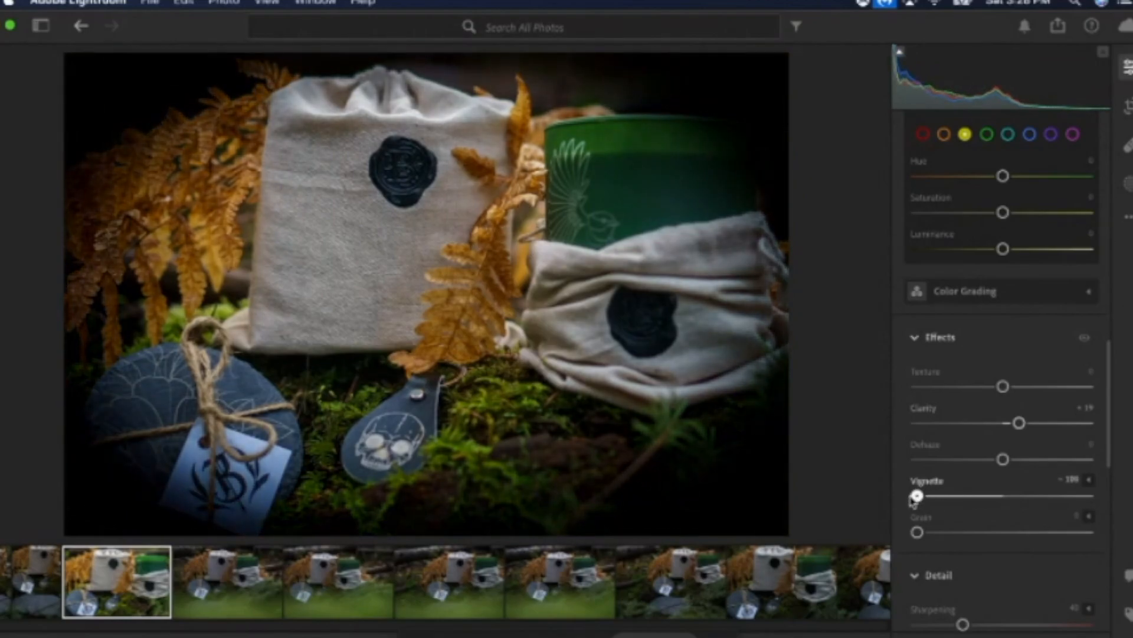
{"action": "left_click_drag", "start_coordinate": [918, 497], "coordinate": [995, 500]}
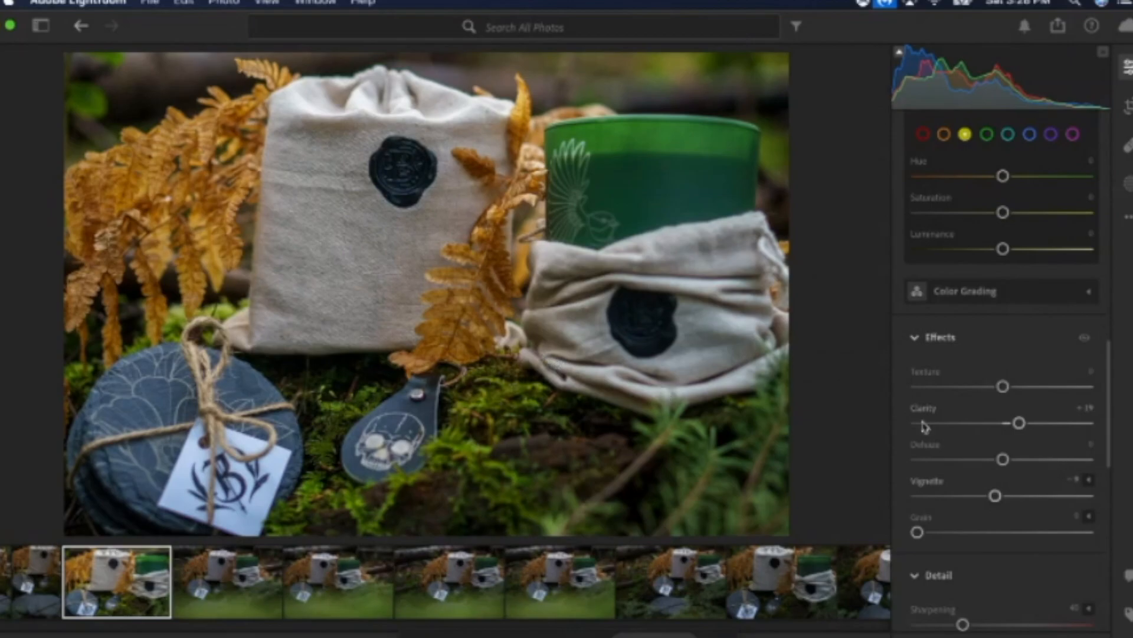
{"action": "scroll", "coordinate": [925, 426], "scroll_direction": "down", "scroll_amount": 10}
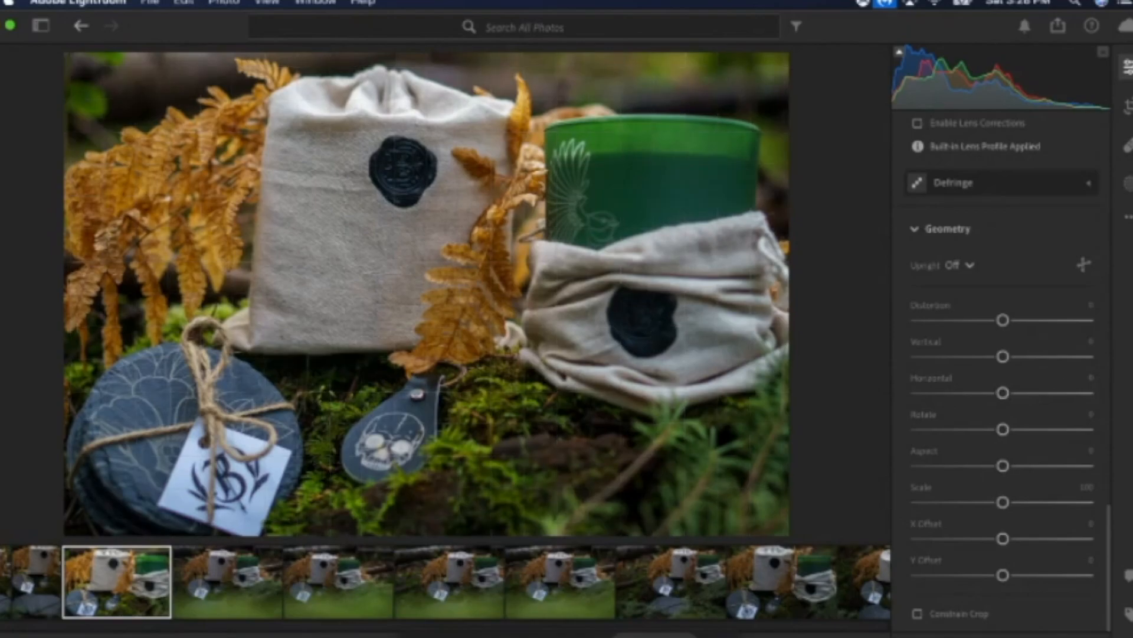
{"action": "scroll", "coordinate": [1009, 318], "scroll_direction": "up", "scroll_amount": 10}
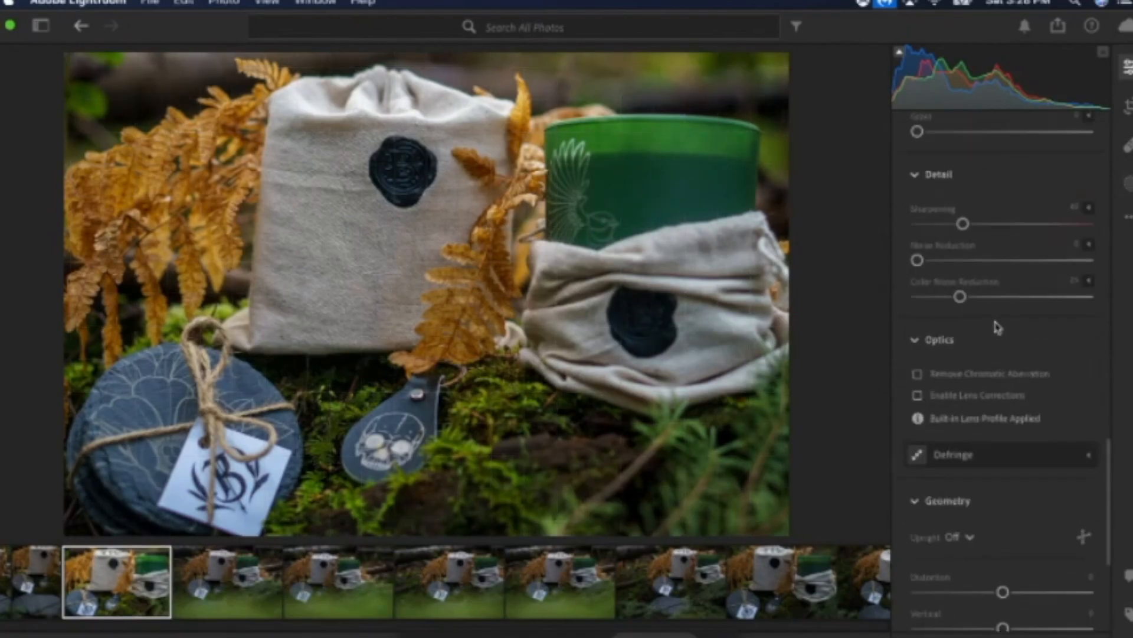
{"action": "scroll", "coordinate": [986, 329], "scroll_direction": "up", "scroll_amount": 10}
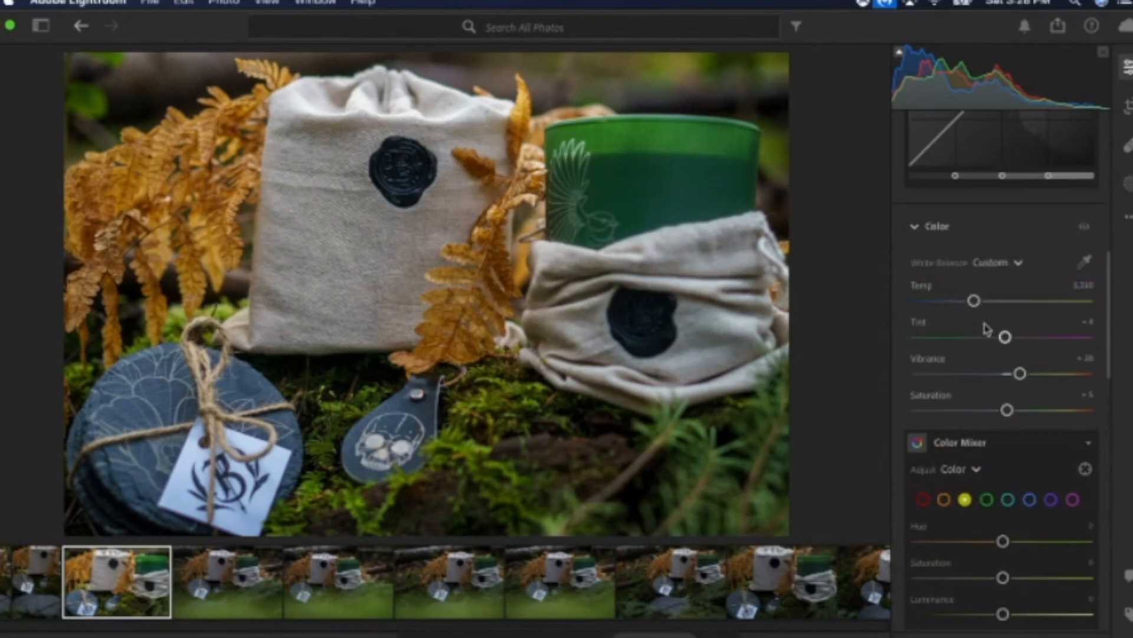
{"action": "scroll", "coordinate": [986, 331], "scroll_direction": "up", "scroll_amount": 3}
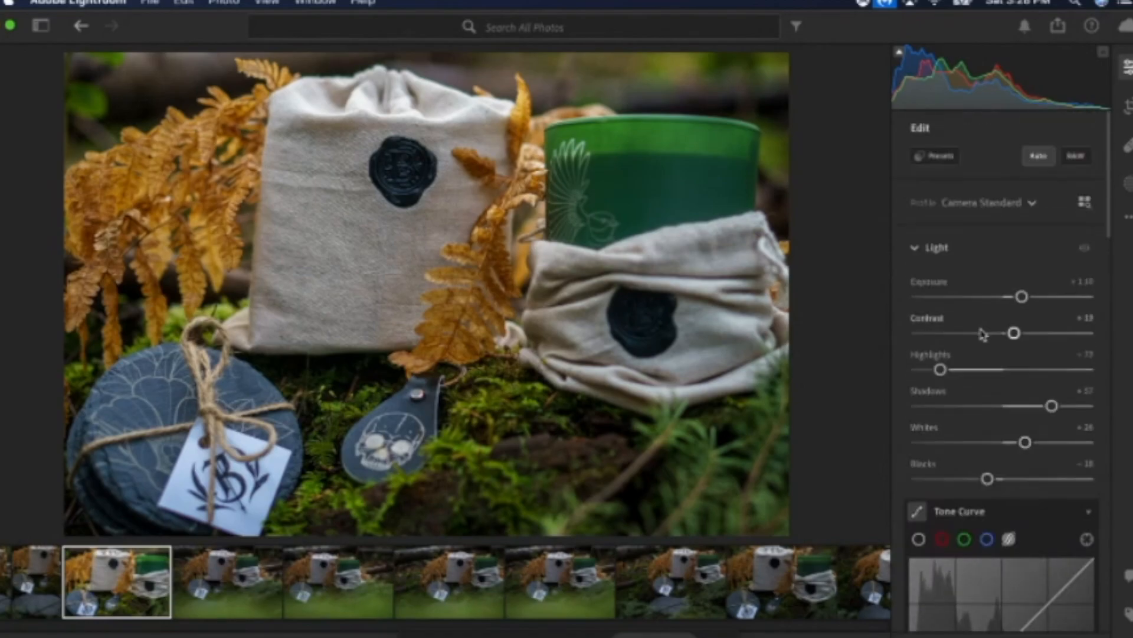
Step: Set the bag and candle photo's contrast to +35, whites to −21 and blacks to −1
{"action": "left_click_drag", "start_coordinate": [1014, 332], "coordinate": [1037, 311]}
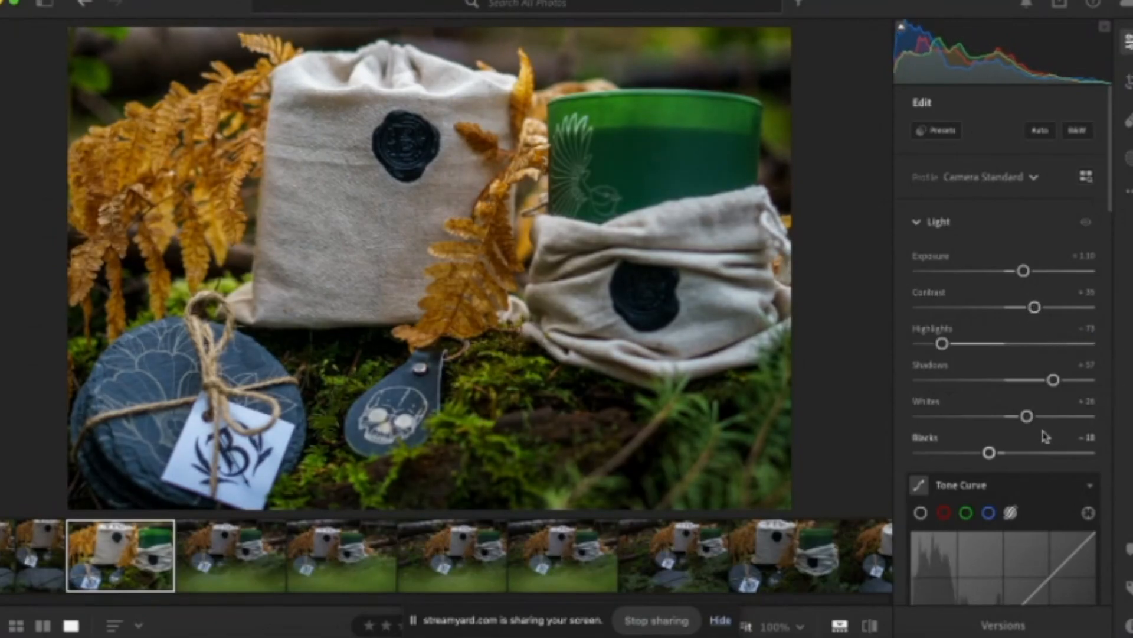
{"action": "left_click_drag", "start_coordinate": [1025, 417], "coordinate": [959, 417]}
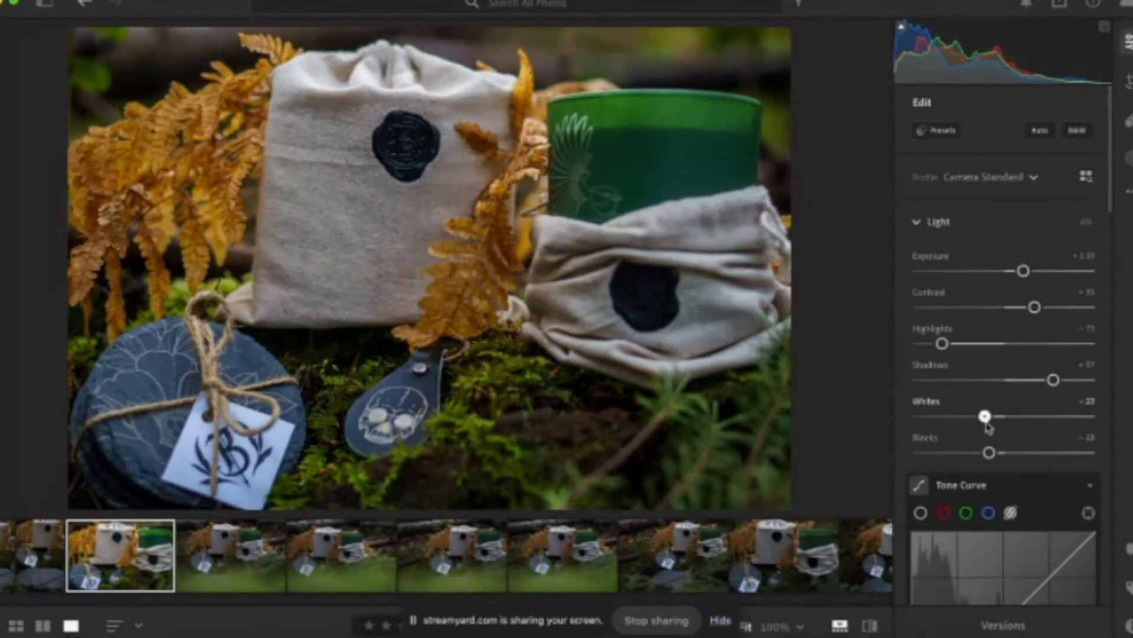
{"action": "left_click_drag", "start_coordinate": [991, 454], "coordinate": [1002, 455]}
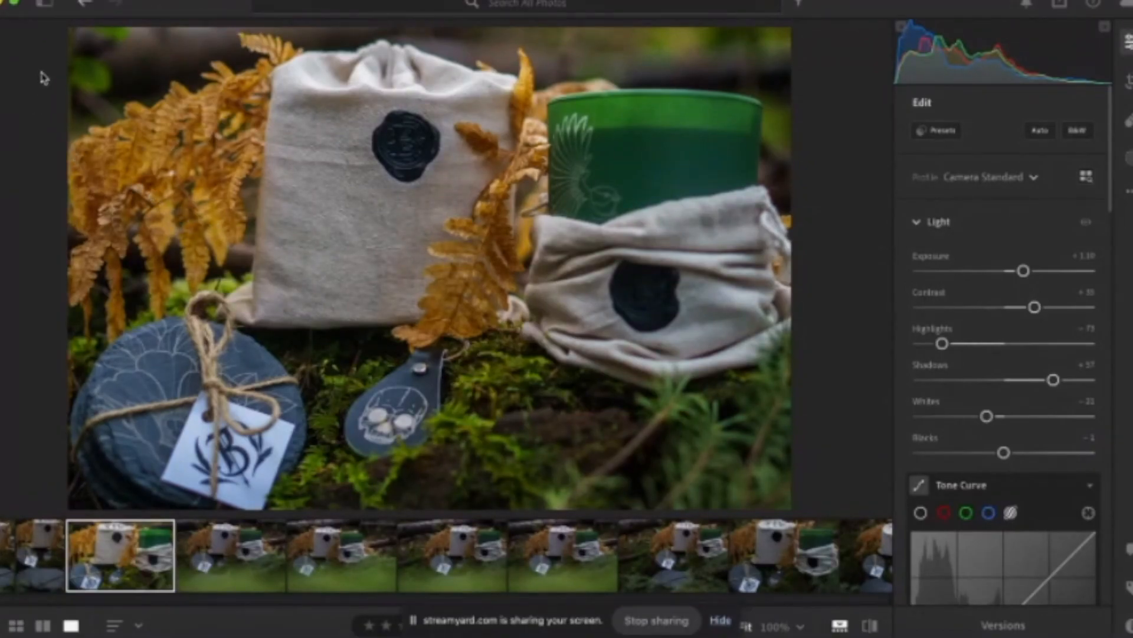
Step: Browse the following forest product photos, comparing the shots with the blurred green foreground and the closer bag and candle views
{"action": "key", "text": "Right"}
{"action": "key", "text": "Right"}
{"action": "key", "text": "Right"}
{"action": "key", "text": "Right"}
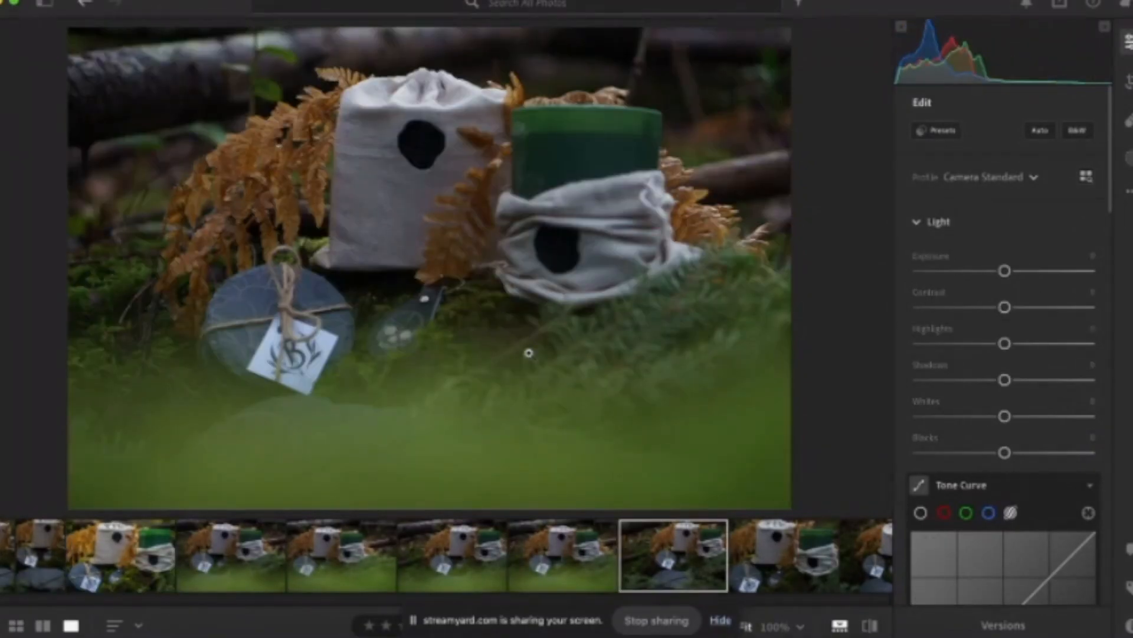
{"action": "key", "text": "Left"}
{"action": "key", "text": "Left"}
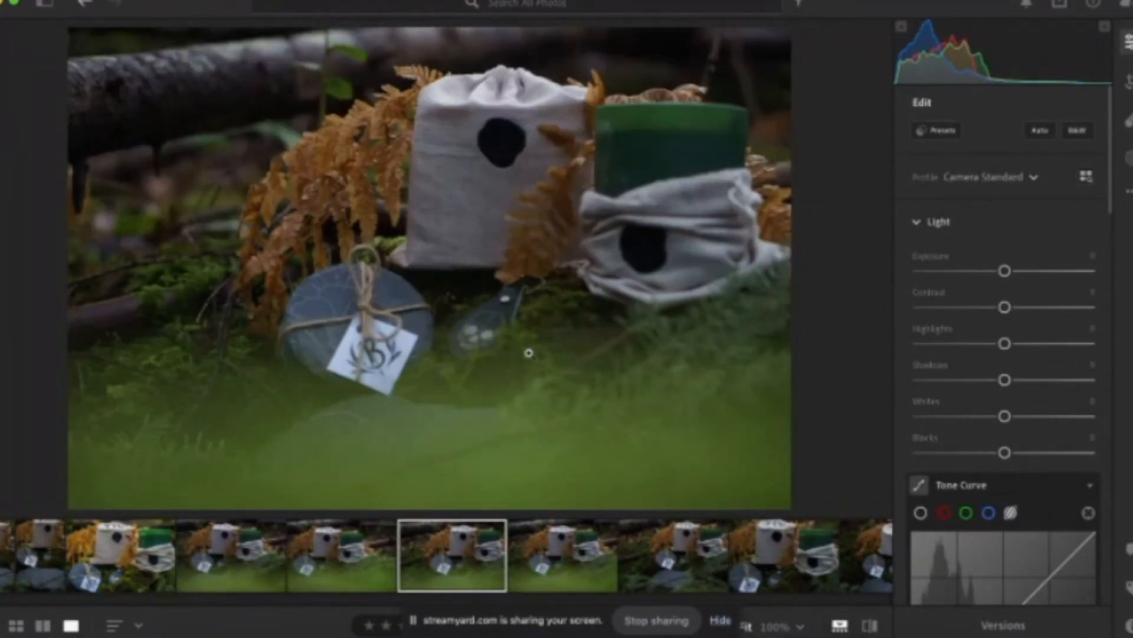
{"action": "key", "text": "Right"}
{"action": "key", "text": "Right"}
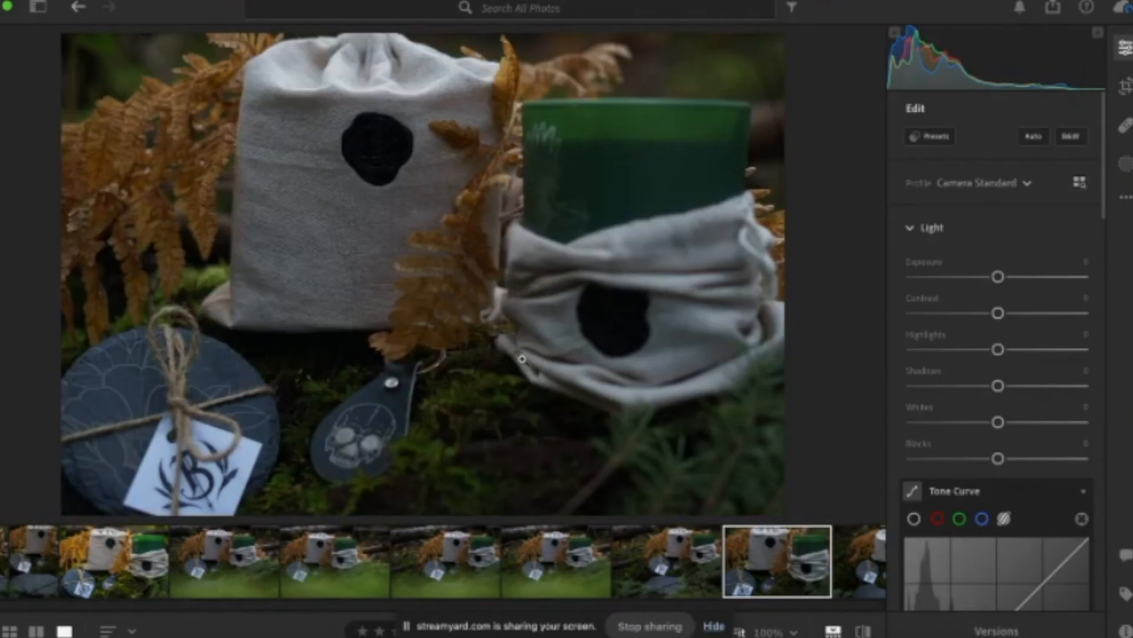
{"action": "key", "text": "Right"}
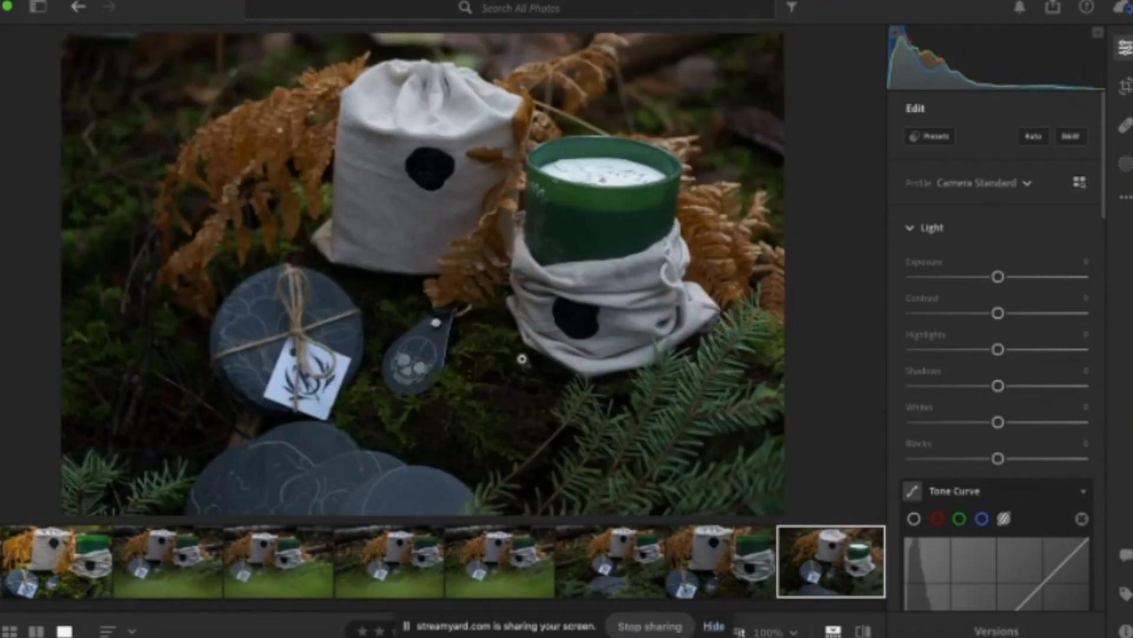
Step: Delete the blurred green photo that shows no products
{"action": "key", "text": "Right"}
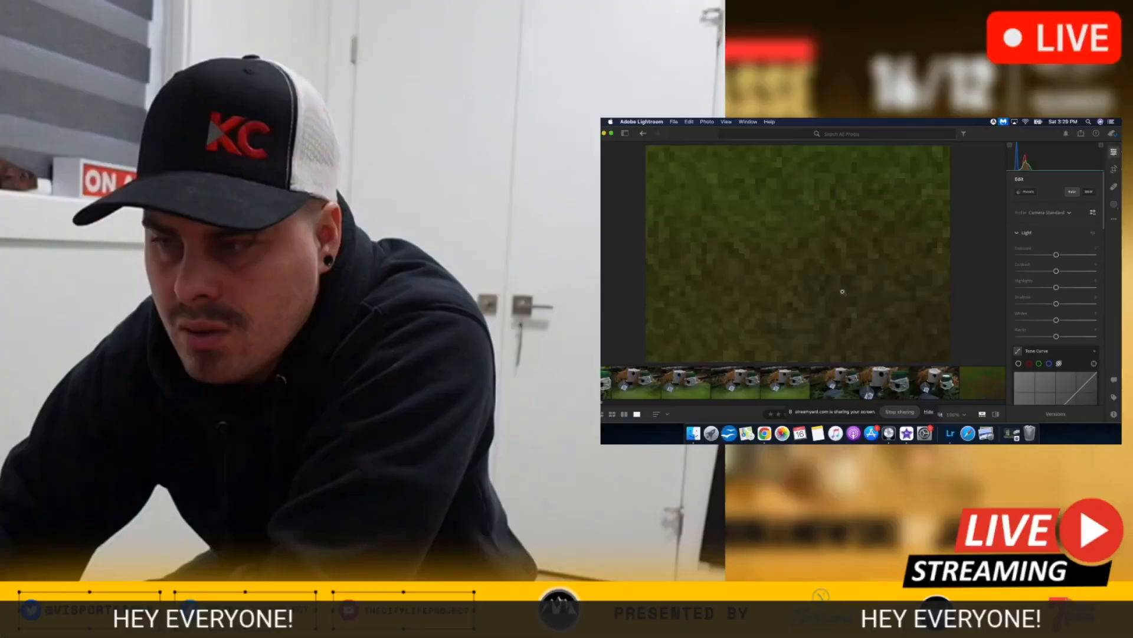
{"action": "key", "text": "Right"}
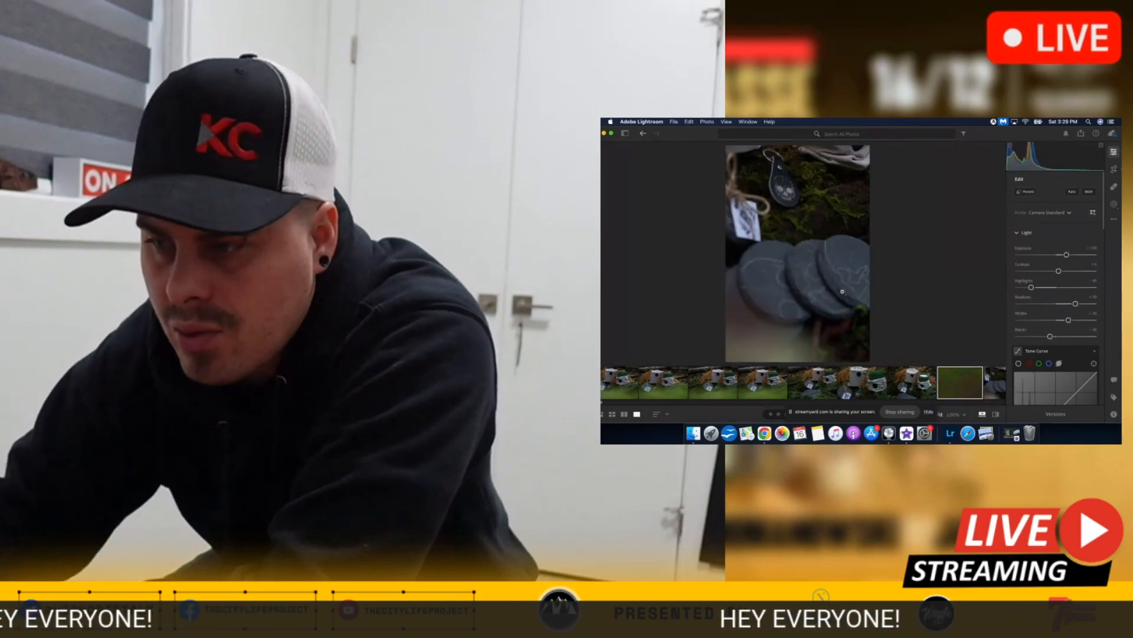
{"action": "key", "text": "Left"}
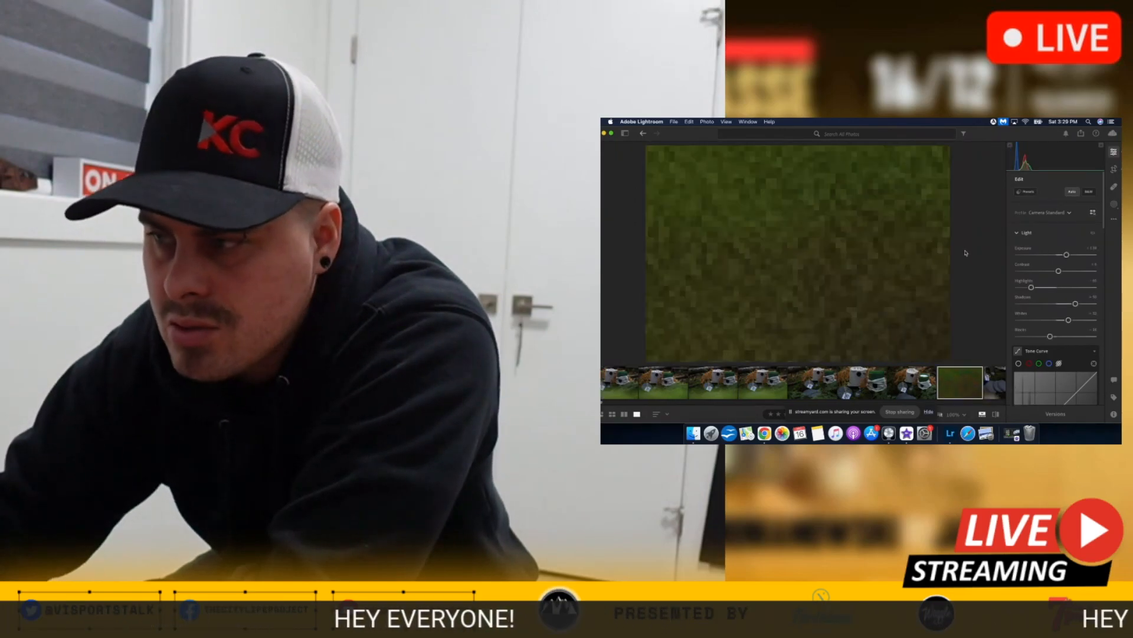
{"action": "key", "text": "Delete"}
{"action": "key", "text": "Return"}
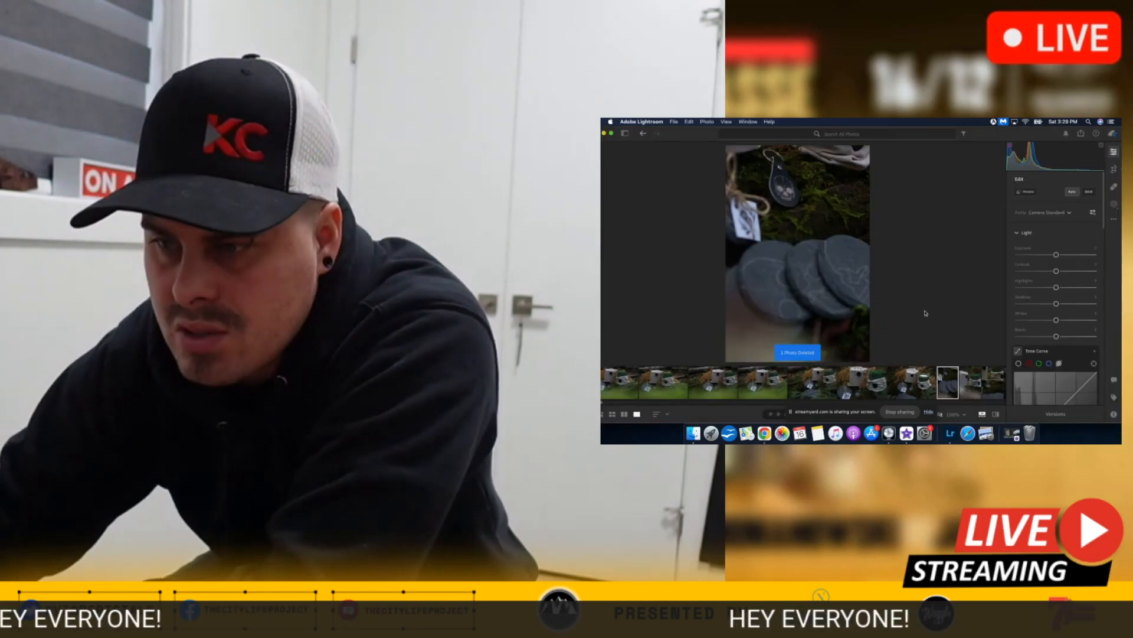
Step: Look through the remaining photos, from the portrait shots of coasters and bags to the vodka bottle
{"action": "key", "text": "Right"}
{"action": "key", "text": "Left"}
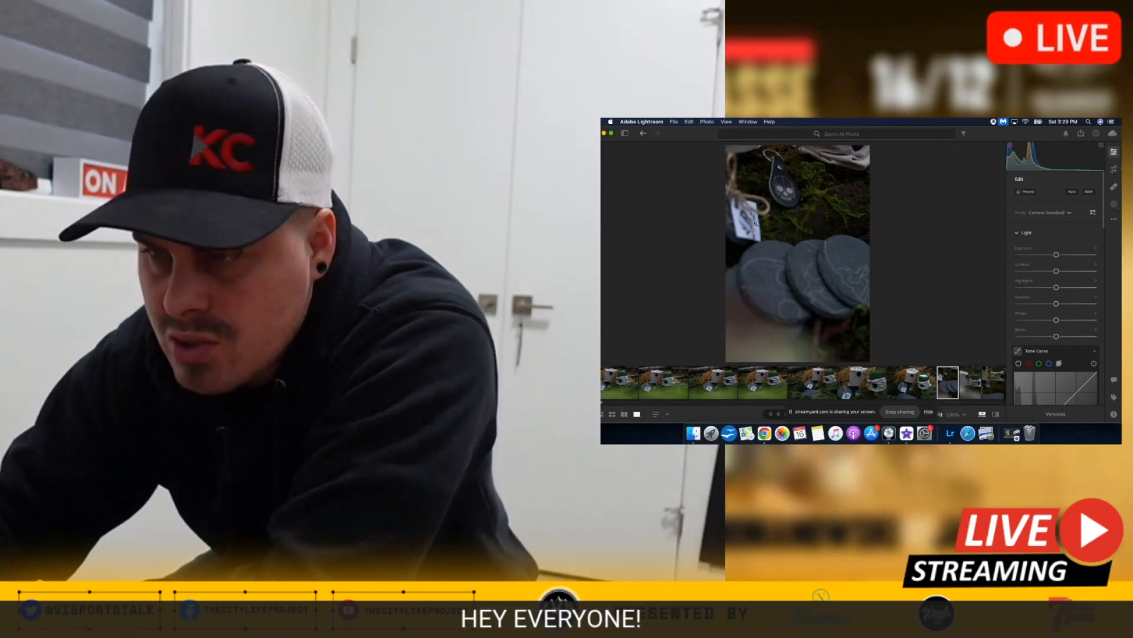
{"action": "key", "text": "Right"}
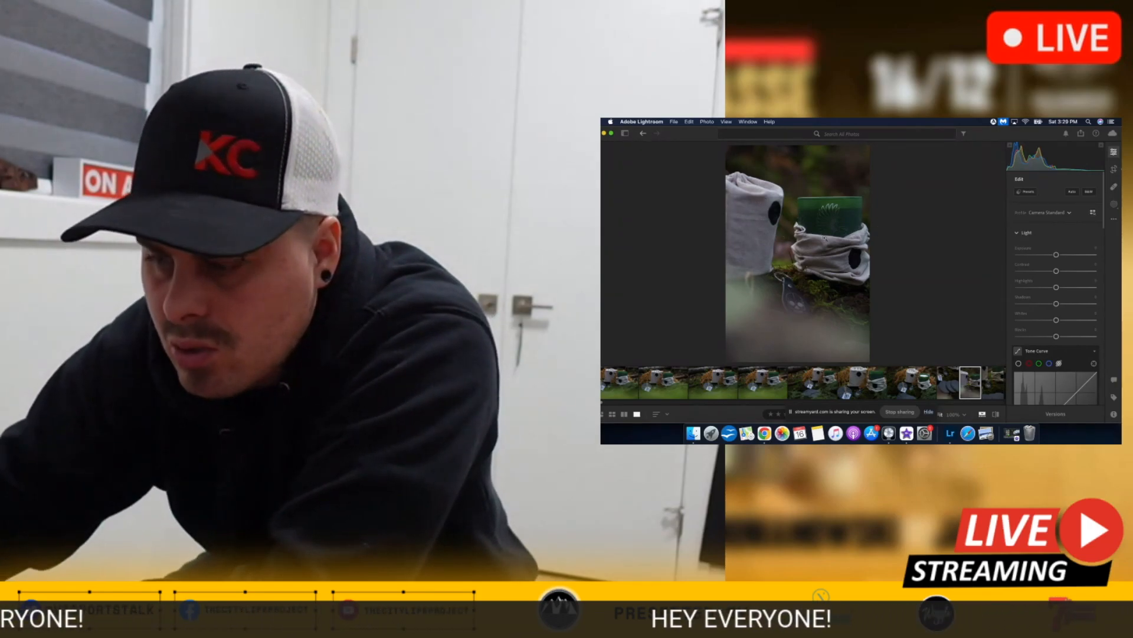
{"action": "key", "text": "Right"}
{"action": "key", "text": "Right"}
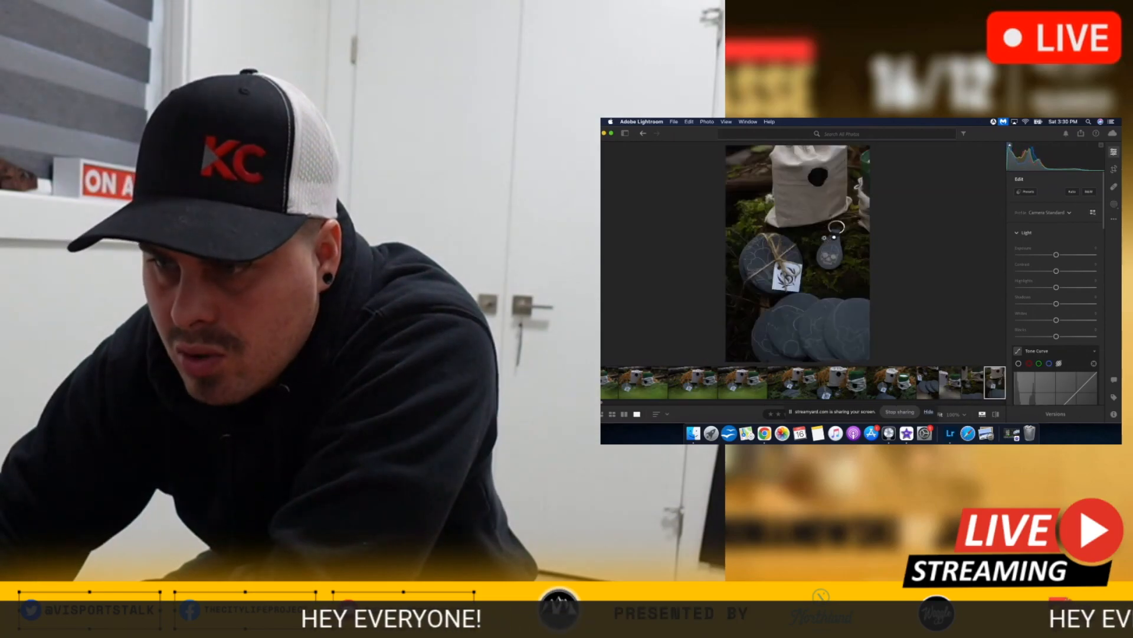
{"action": "key", "text": "Right"}
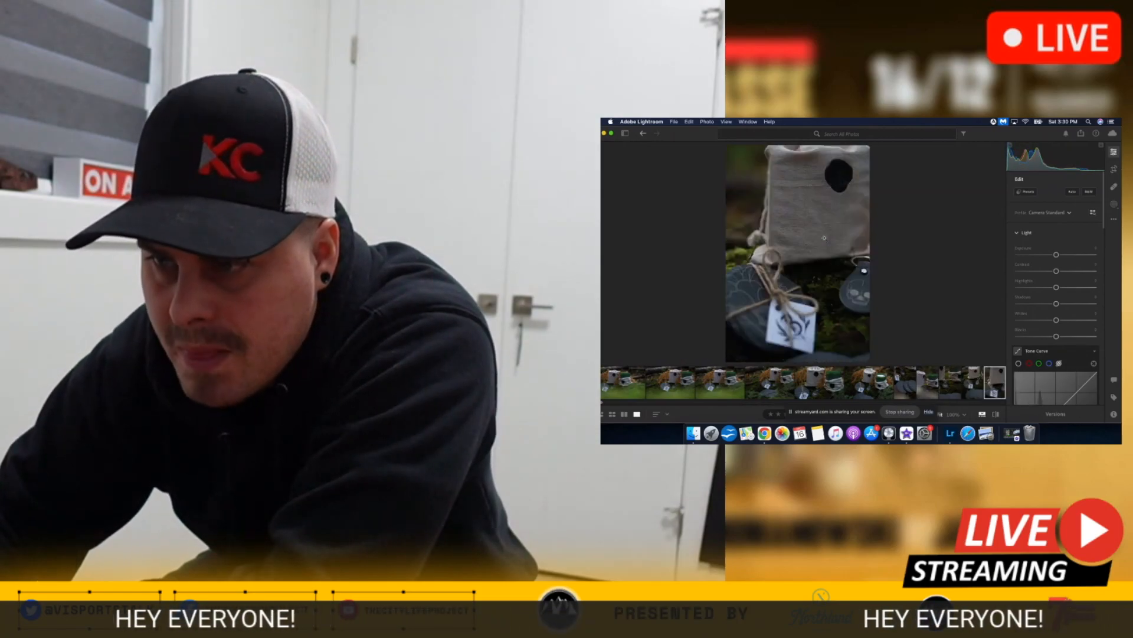
{"action": "key", "text": "Right"}
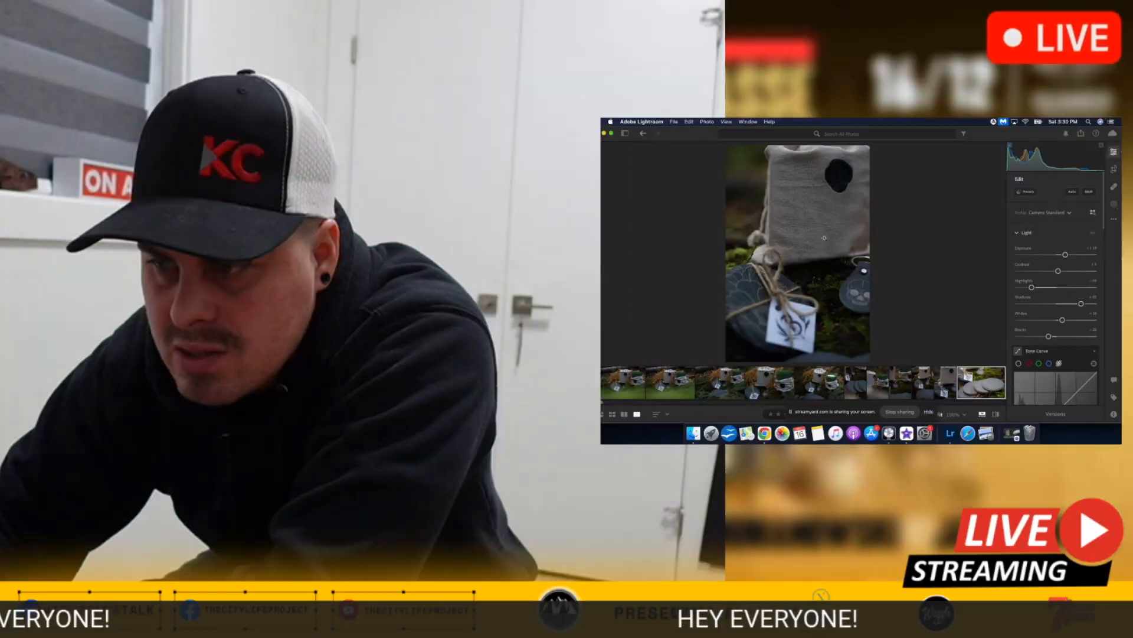
{"action": "key", "text": "Right"}
{"action": "key", "text": "Right"}
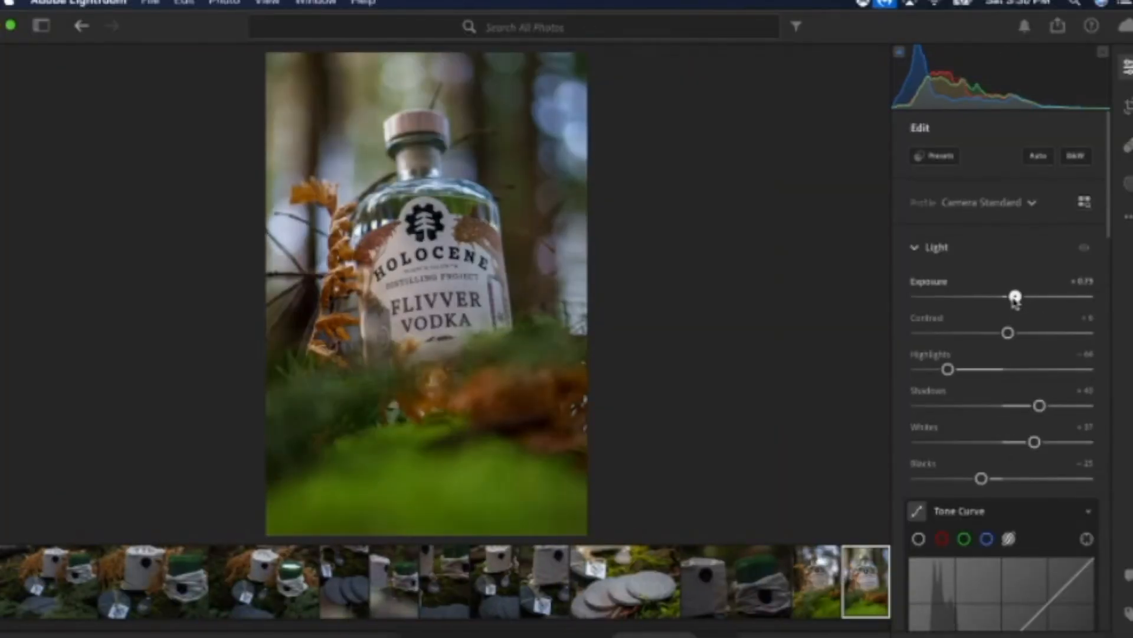
Step: On the landscape photo of the fanned slate coasters, set the exposure to +0.75 and the contrast to +17
{"action": "left_click", "coordinate": [611, 581]}
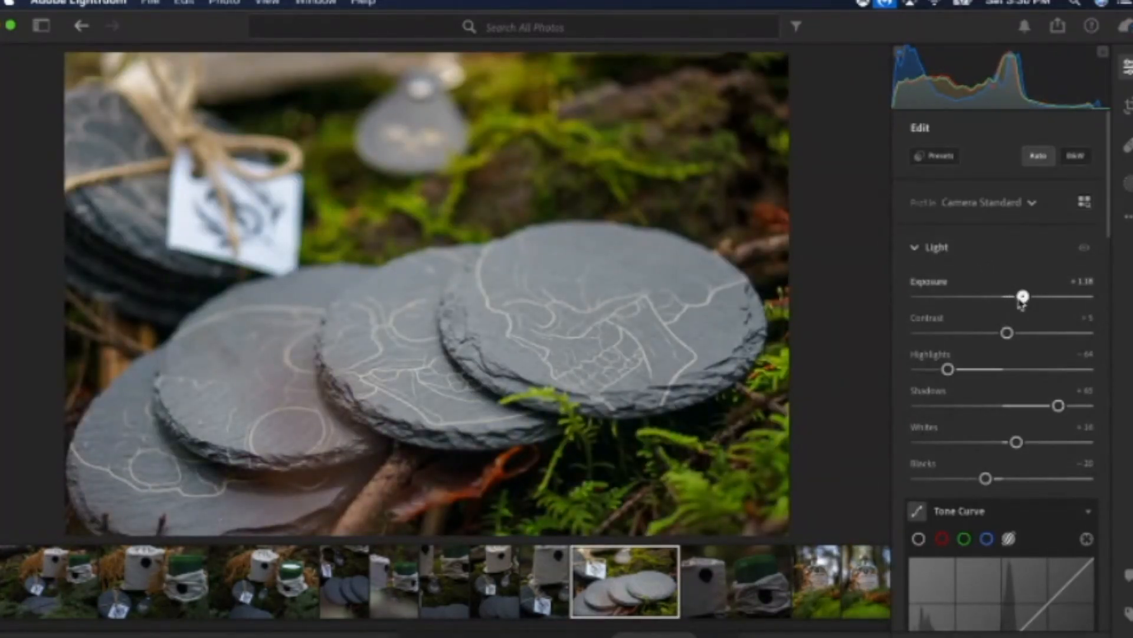
{"action": "left_click_drag", "start_coordinate": [1023, 298], "coordinate": [1015, 299]}
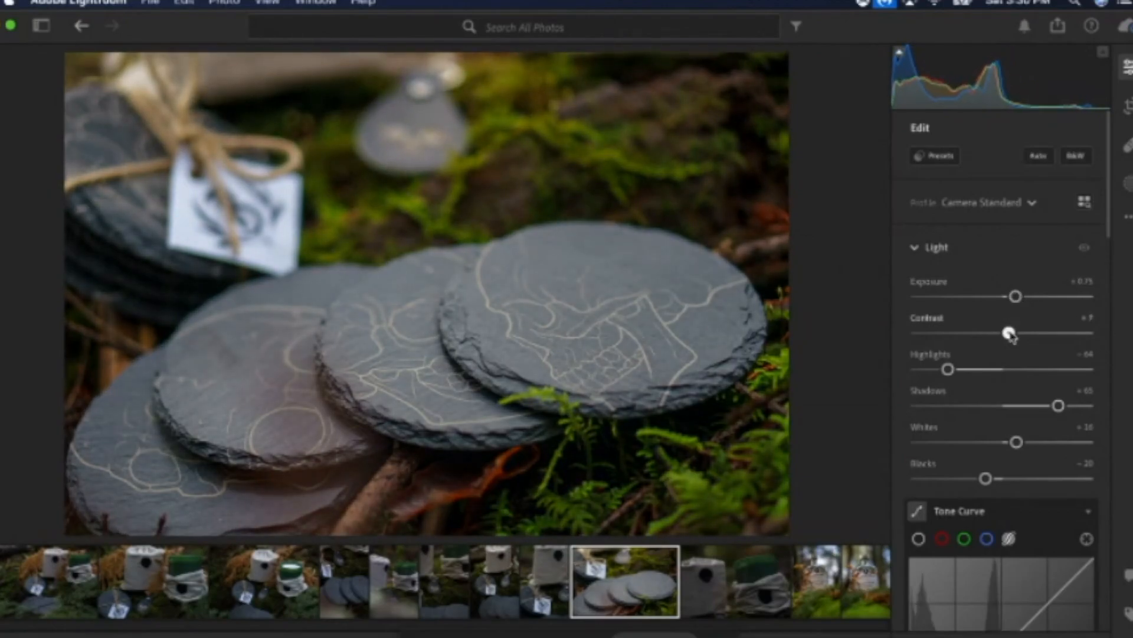
{"action": "mouse_move", "coordinate": [1020, 336]}
{"action": "left_mouse_down"}
{"action": "mouse_move", "coordinate": [1040, 339]}
{"action": "mouse_move", "coordinate": [1010, 336]}
{"action": "left_mouse_up"}
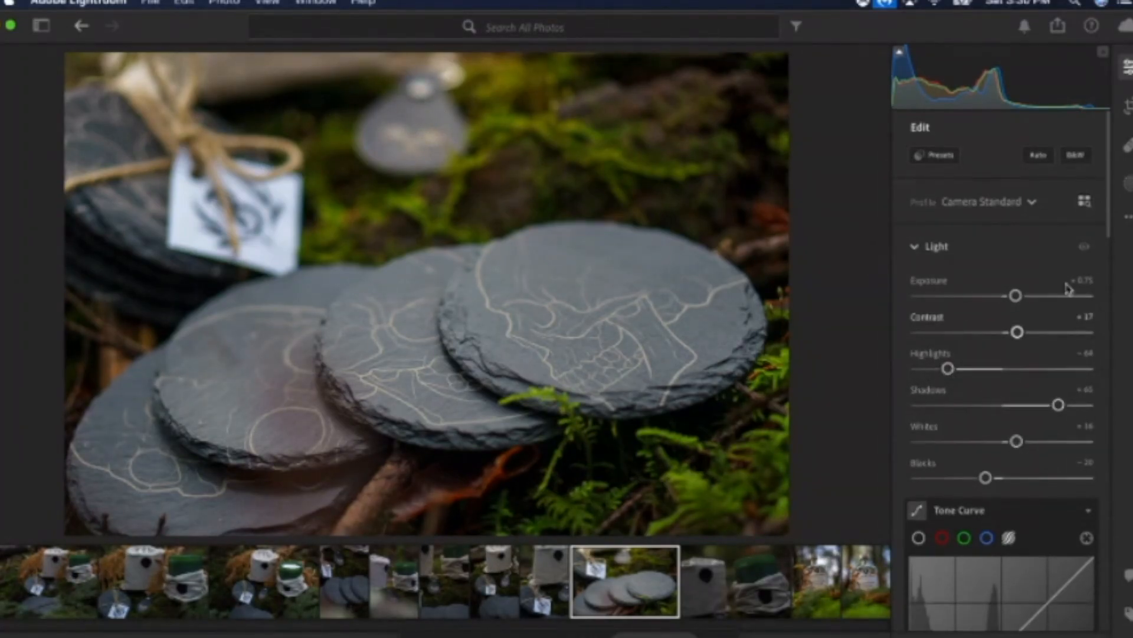
Step: Try a strong saturation of +84 on the slate coasters photo and settle on +4
{"action": "scroll", "coordinate": [990, 261], "scroll_direction": "down", "scroll_amount": 5}
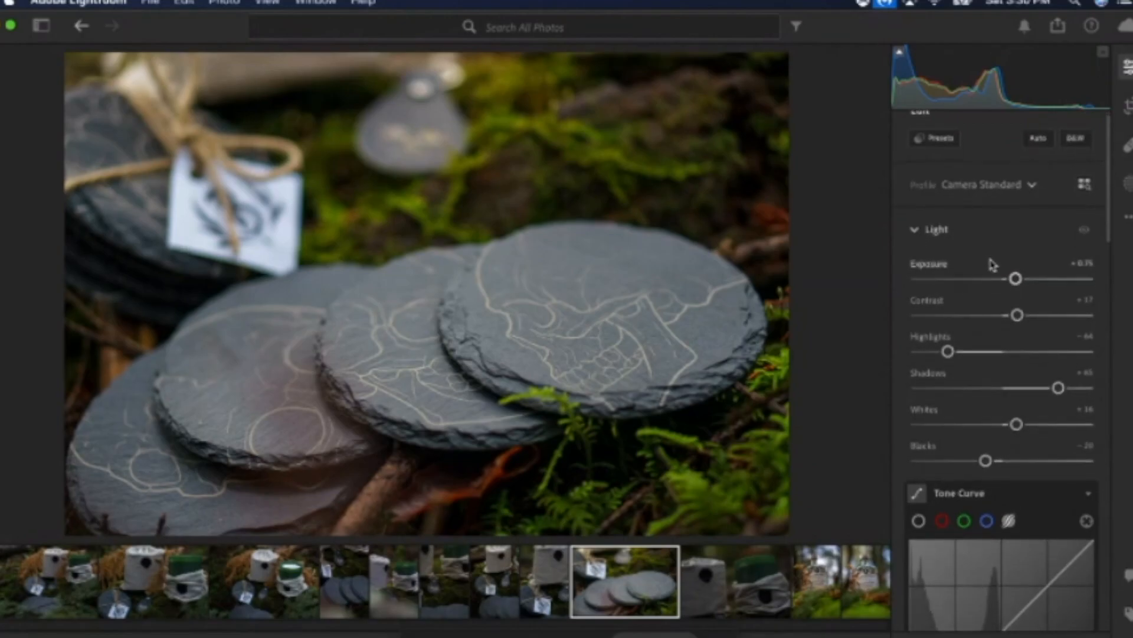
{"action": "scroll", "coordinate": [1039, 286], "scroll_direction": "down", "scroll_amount": 8}
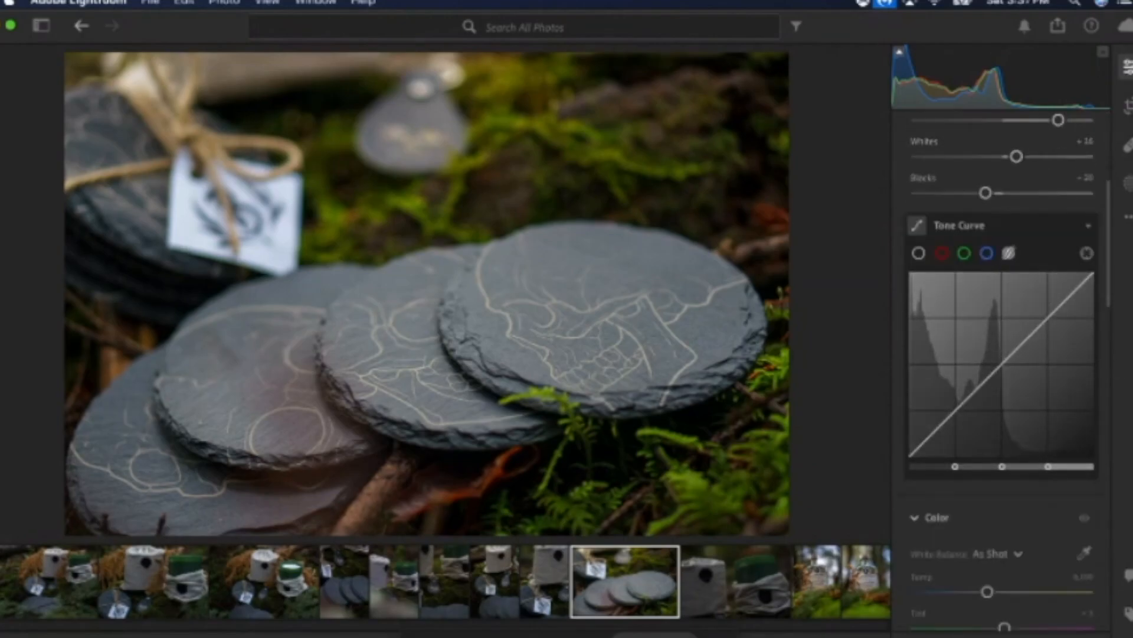
{"action": "scroll", "coordinate": [1067, 496], "scroll_direction": "down", "scroll_amount": 4}
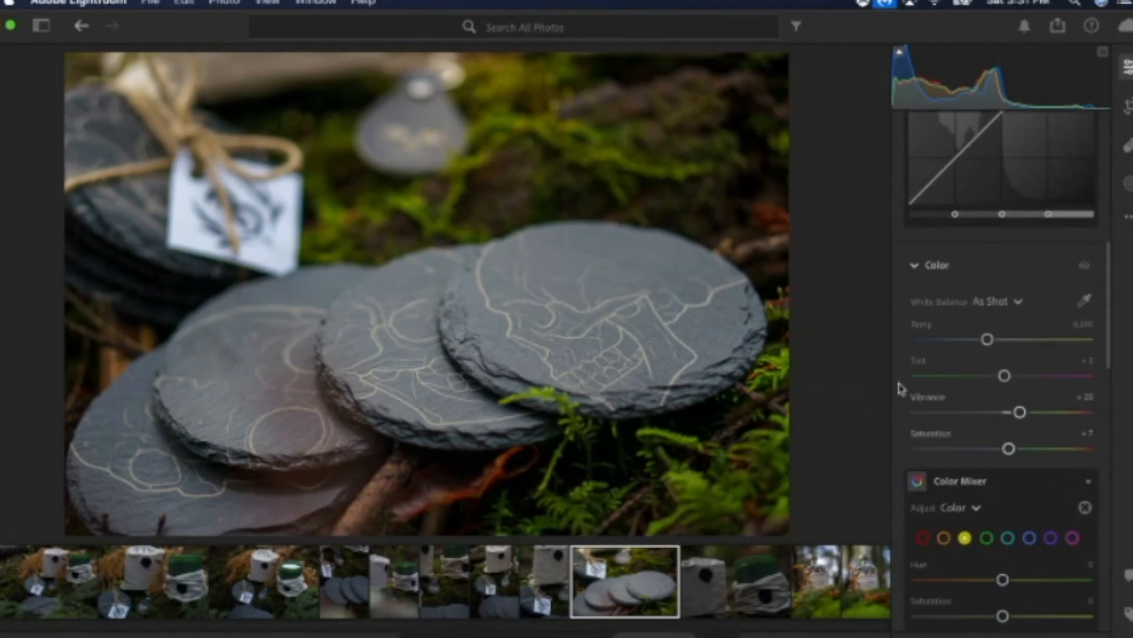
{"action": "scroll", "coordinate": [980, 377], "scroll_direction": "down", "scroll_amount": 3}
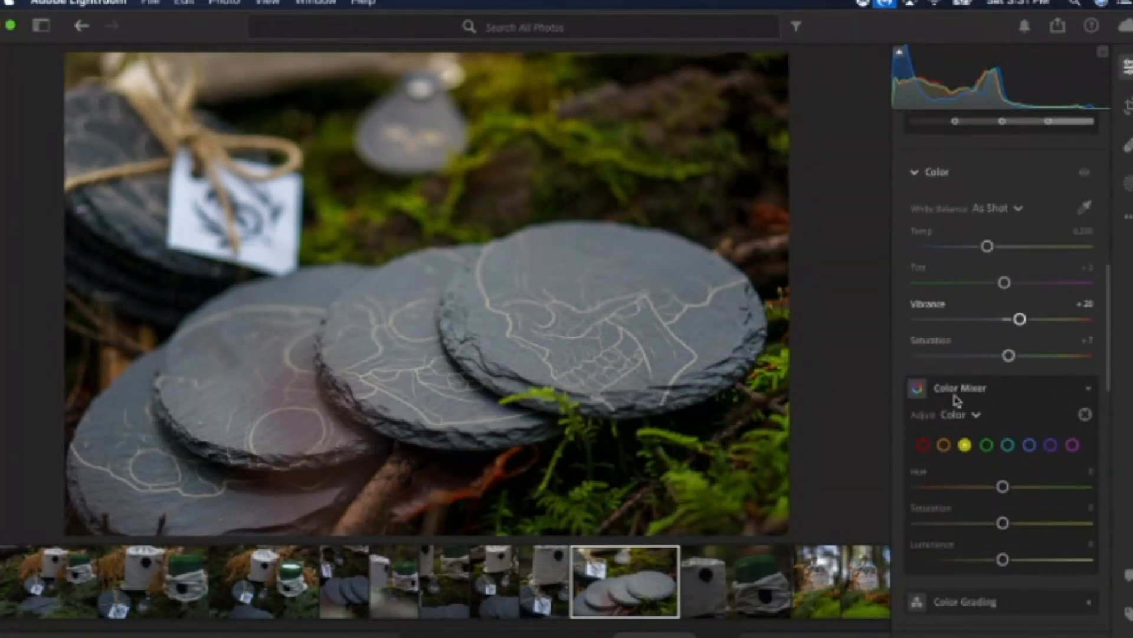
{"action": "left_click_drag", "start_coordinate": [1006, 355], "coordinate": [1059, 356]}
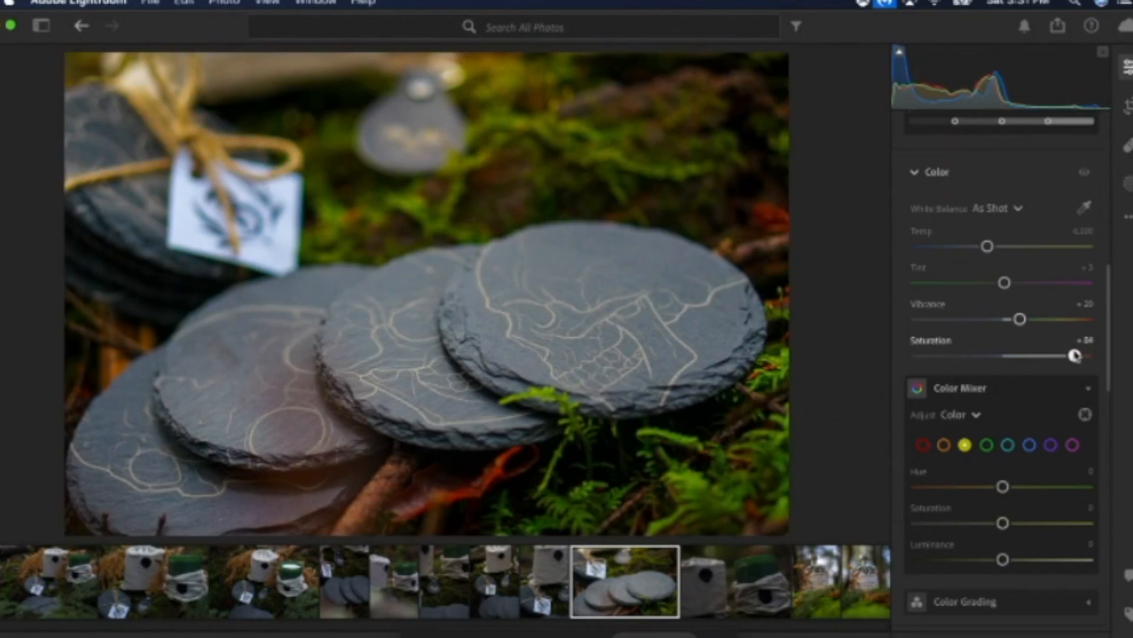
{"action": "left_click_drag", "start_coordinate": [1076, 356], "coordinate": [1006, 358]}
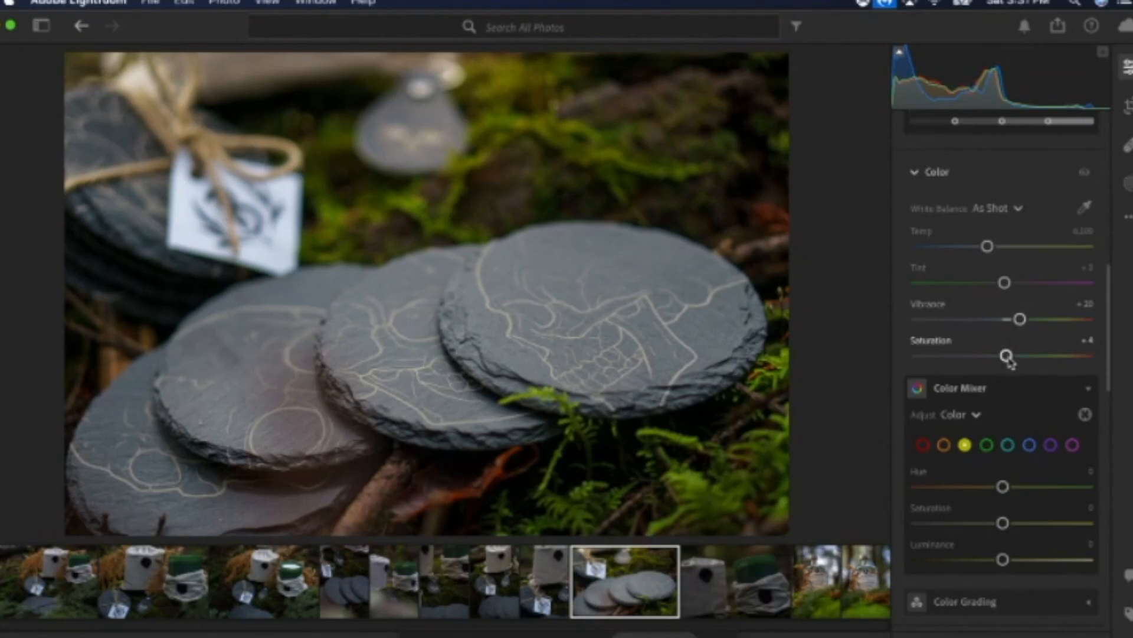
Step: Set the slate coasters photo's texture to +12, clarity to +7 and vignette to −9
{"action": "scroll", "coordinate": [1083, 399], "scroll_direction": "down", "scroll_amount": 5}
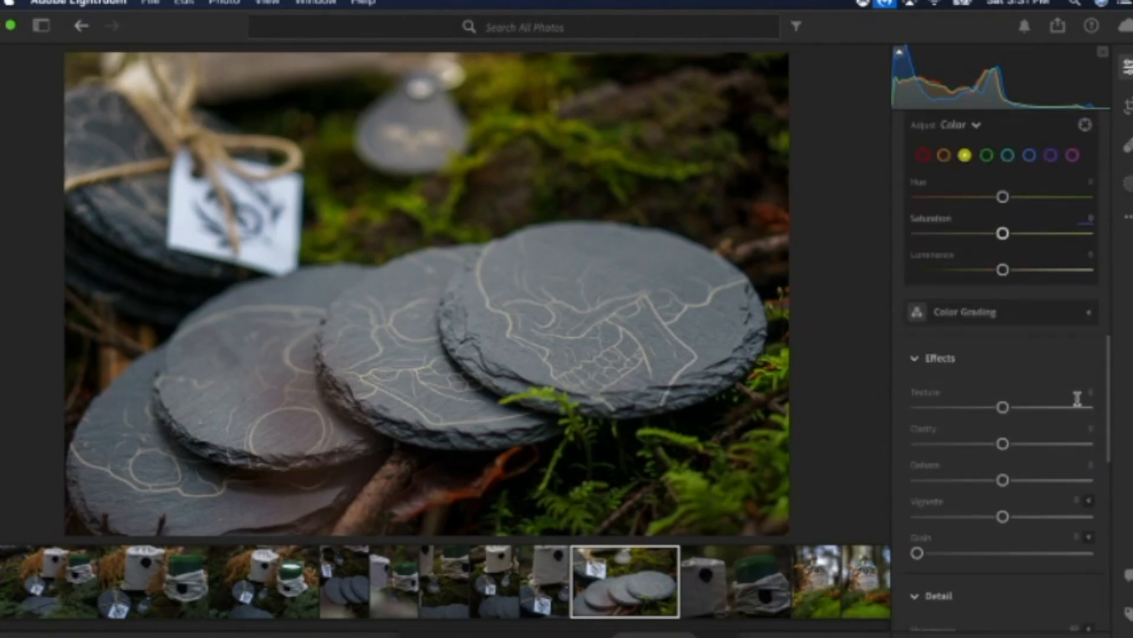
{"action": "mouse_move", "coordinate": [1002, 399]}
{"action": "left_mouse_down"}
{"action": "mouse_move", "coordinate": [1091, 402]}
{"action": "mouse_move", "coordinate": [922, 407]}
{"action": "mouse_move", "coordinate": [986, 404]}
{"action": "left_mouse_up"}
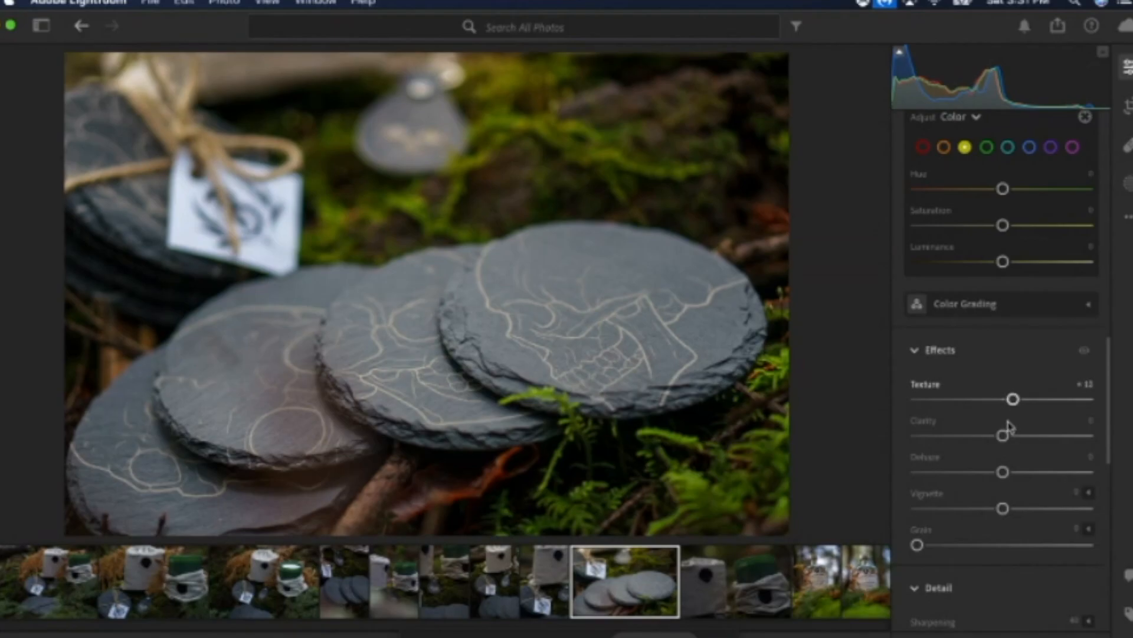
{"action": "mouse_move", "coordinate": [1003, 435]}
{"action": "left_mouse_down"}
{"action": "mouse_move", "coordinate": [1070, 435]}
{"action": "mouse_move", "coordinate": [916, 436]}
{"action": "mouse_move", "coordinate": [1003, 436]}
{"action": "left_mouse_up"}
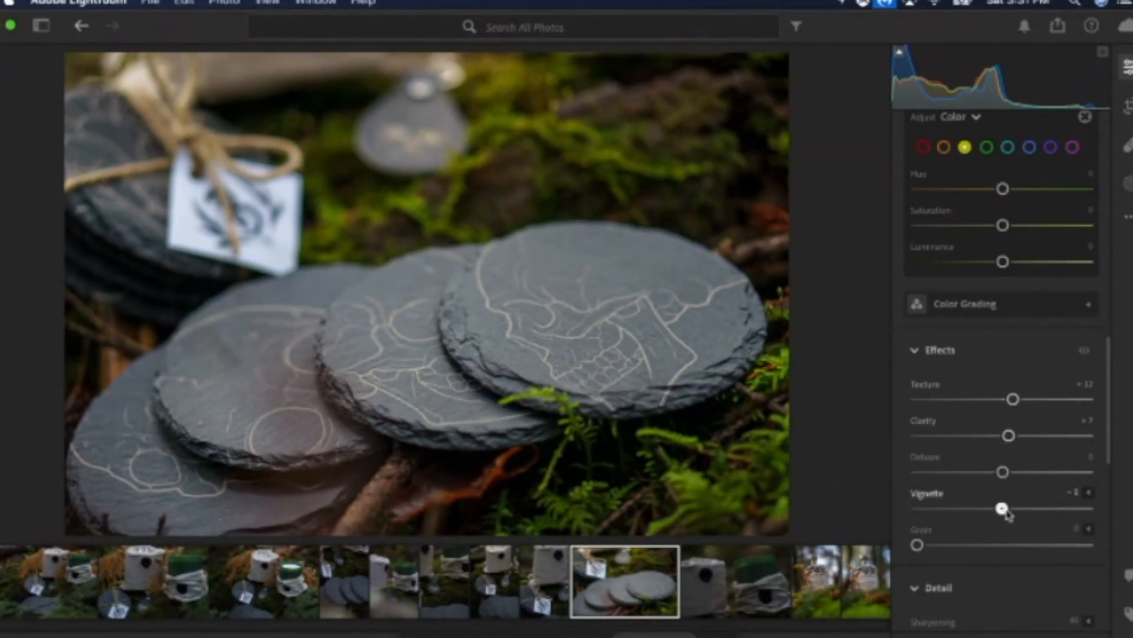
{"action": "left_click_drag", "start_coordinate": [1000, 510], "coordinate": [995, 511]}
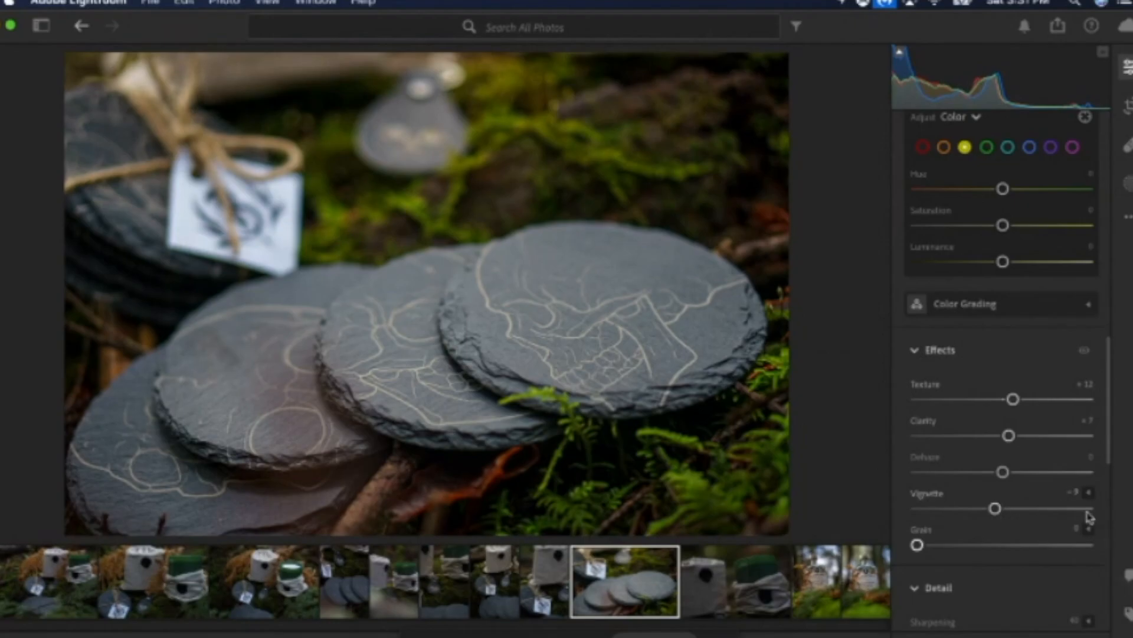
Step: Review the neighbouring photos and open the landscape shot of the bag, open green candle and slate coasters
{"action": "scroll", "coordinate": [1090, 518], "scroll_direction": "down", "scroll_amount": 5}
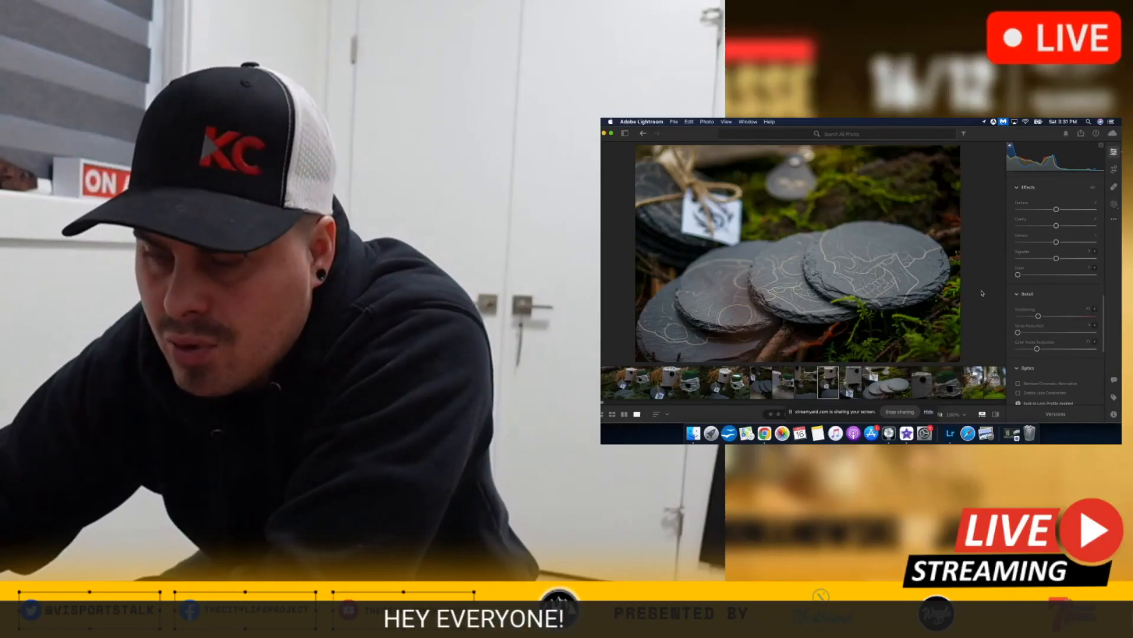
{"action": "key", "text": "Left"}
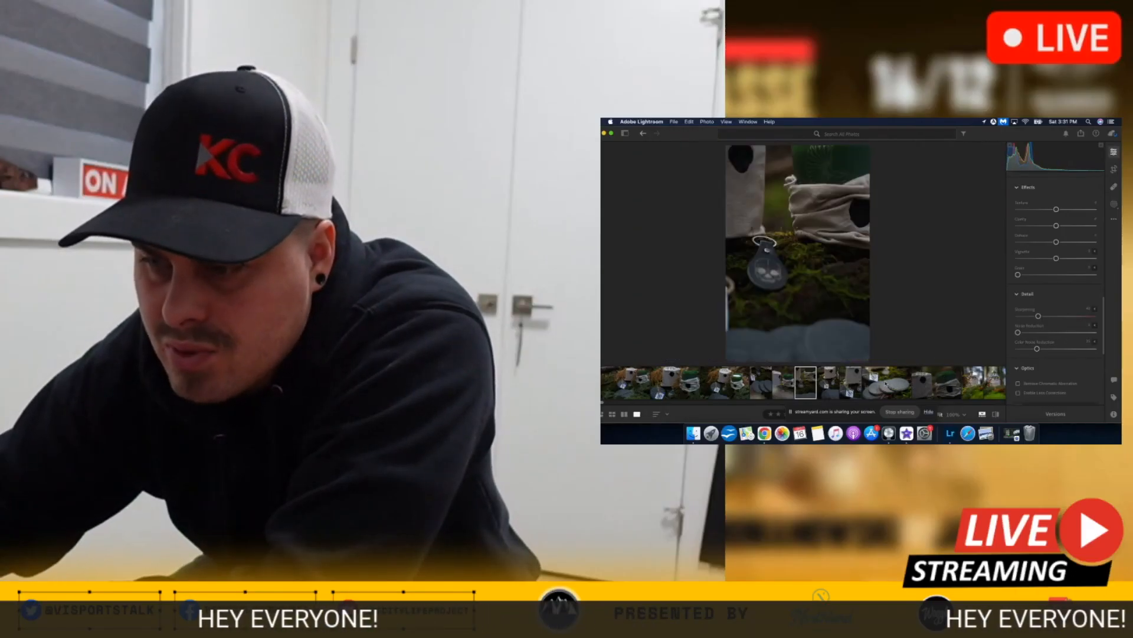
{"action": "left_click", "coordinate": [888, 385]}
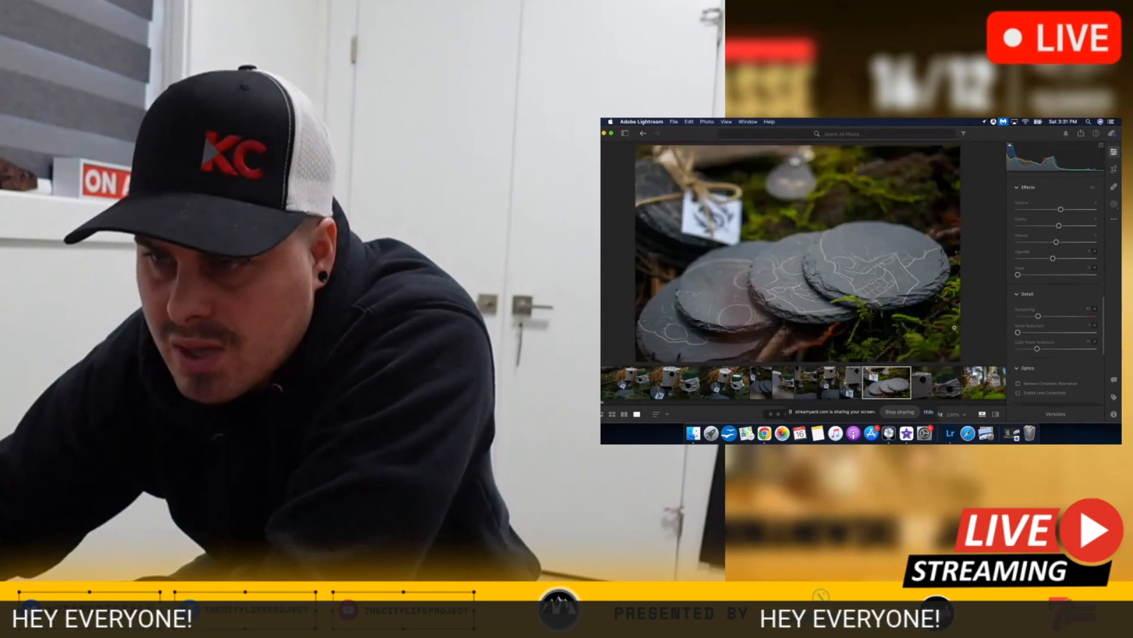
{"action": "left_click", "coordinate": [937, 389]}
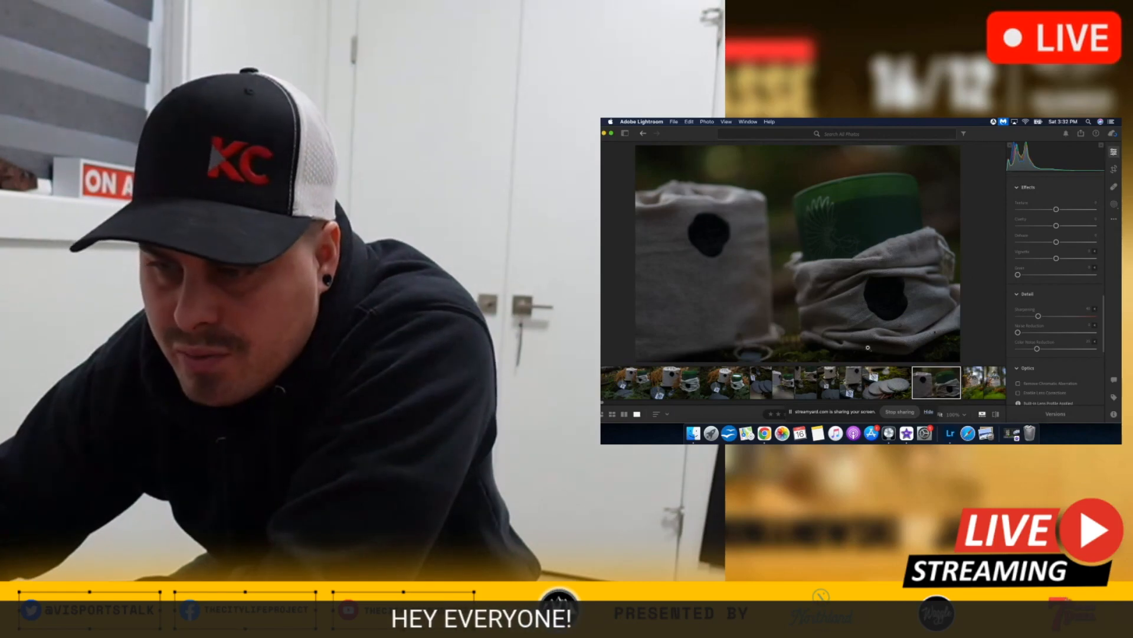
{"action": "left_click", "coordinate": [724, 383]}
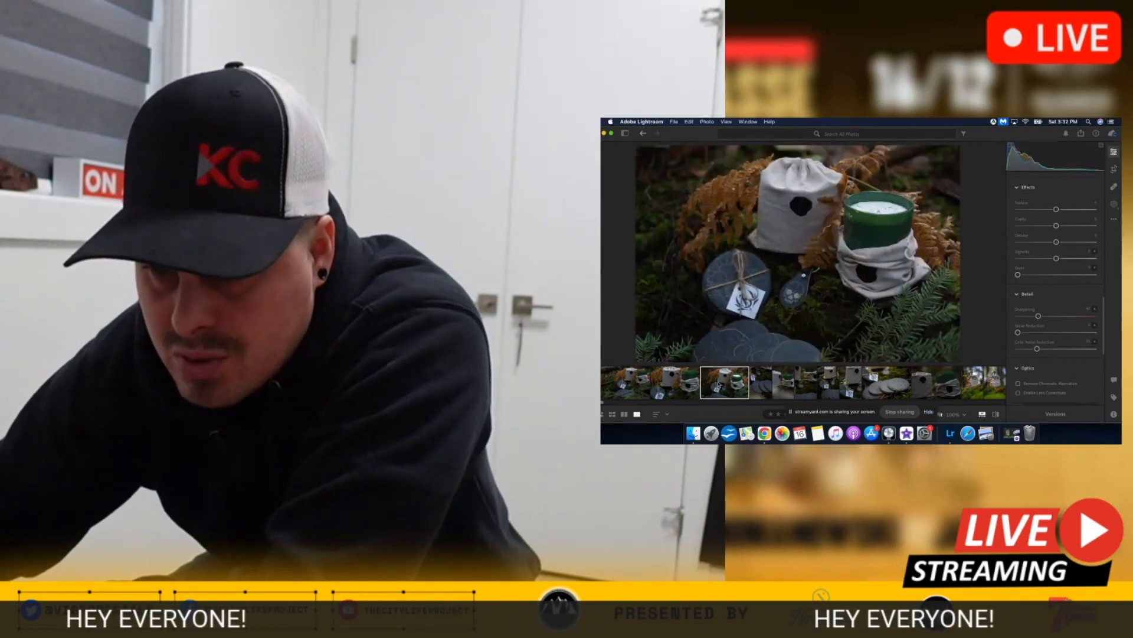
Step: Auto-adjust the landscape photo of the bag, closed green candle and coasters, setting exposure to +0.76, contrast +42, shadows +13 and whites +9
{"action": "left_click", "coordinate": [626, 383]}
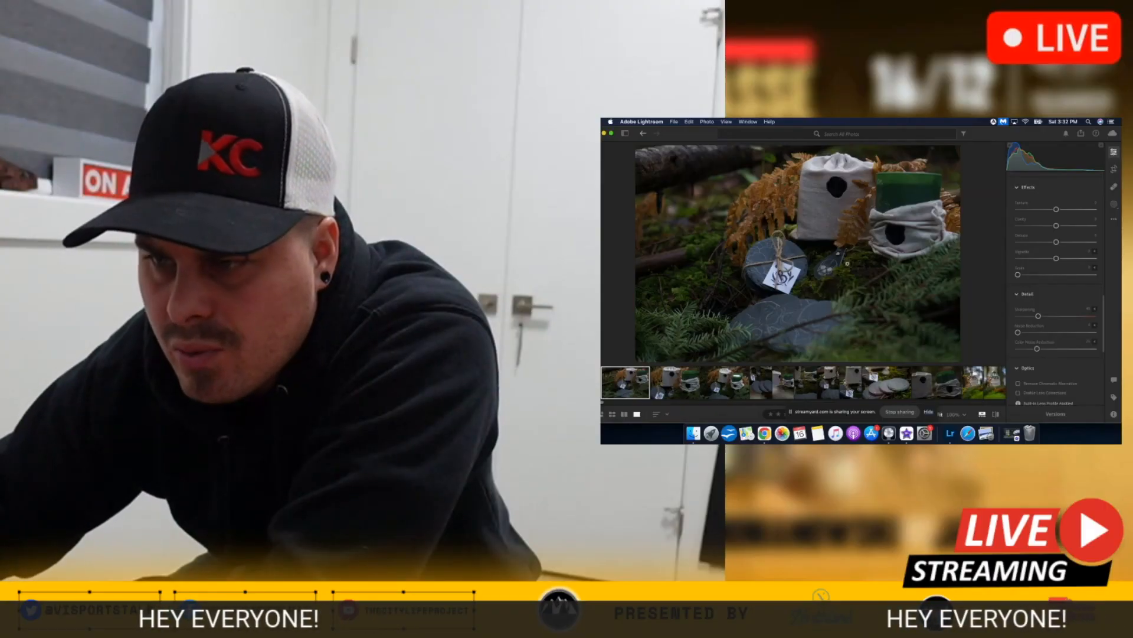
{"action": "scroll", "coordinate": [1073, 197], "scroll_direction": "up", "scroll_amount": 2}
{"action": "scroll", "coordinate": [1073, 197], "scroll_direction": "up", "scroll_amount": 5}
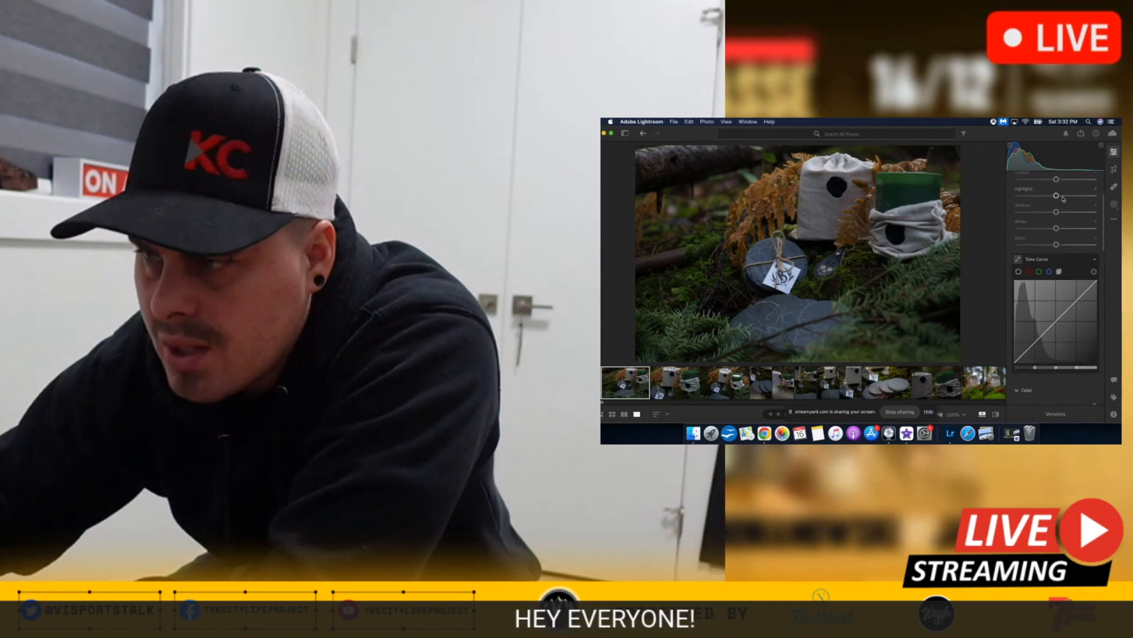
{"action": "scroll", "coordinate": [1063, 200], "scroll_direction": "up", "scroll_amount": 3}
{"action": "left_click", "coordinate": [1072, 191]}
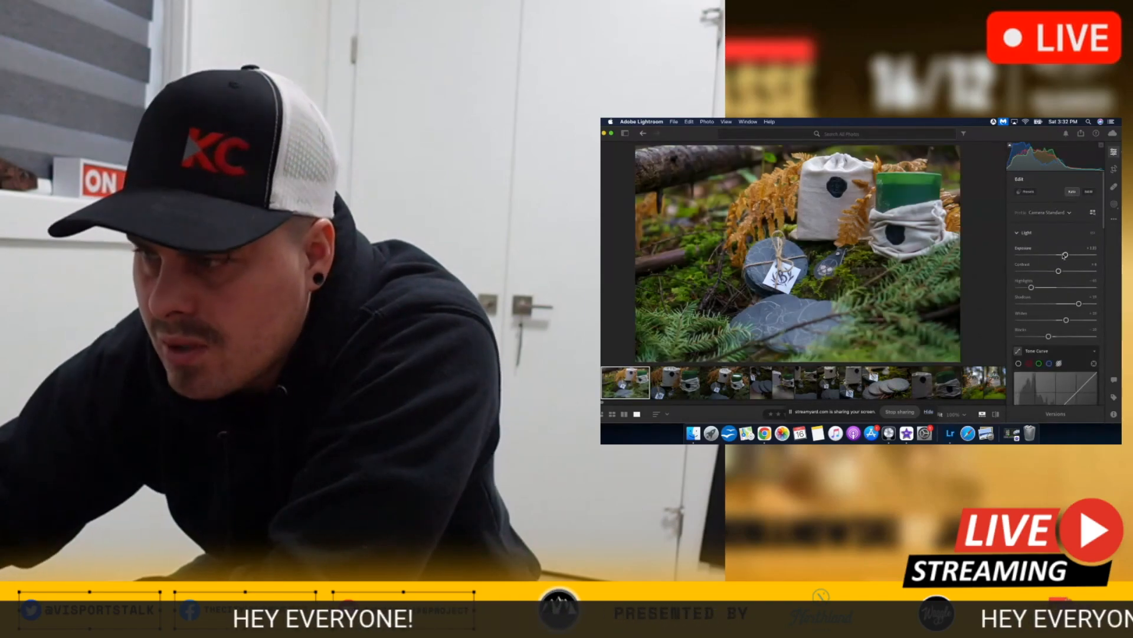
{"action": "left_click_drag", "start_coordinate": [1064, 255], "coordinate": [1061, 255]}
{"action": "left_click_drag", "start_coordinate": [1023, 417], "coordinate": [997, 418]}
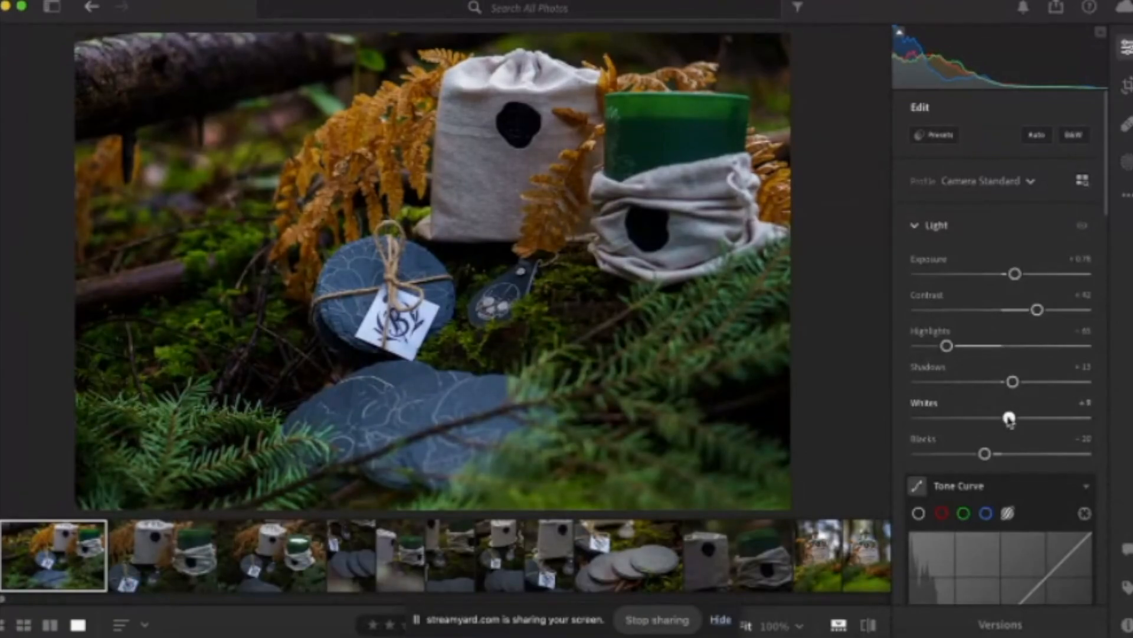
{"action": "scroll", "coordinate": [1030, 437], "scroll_direction": "down", "scroll_amount": 10}
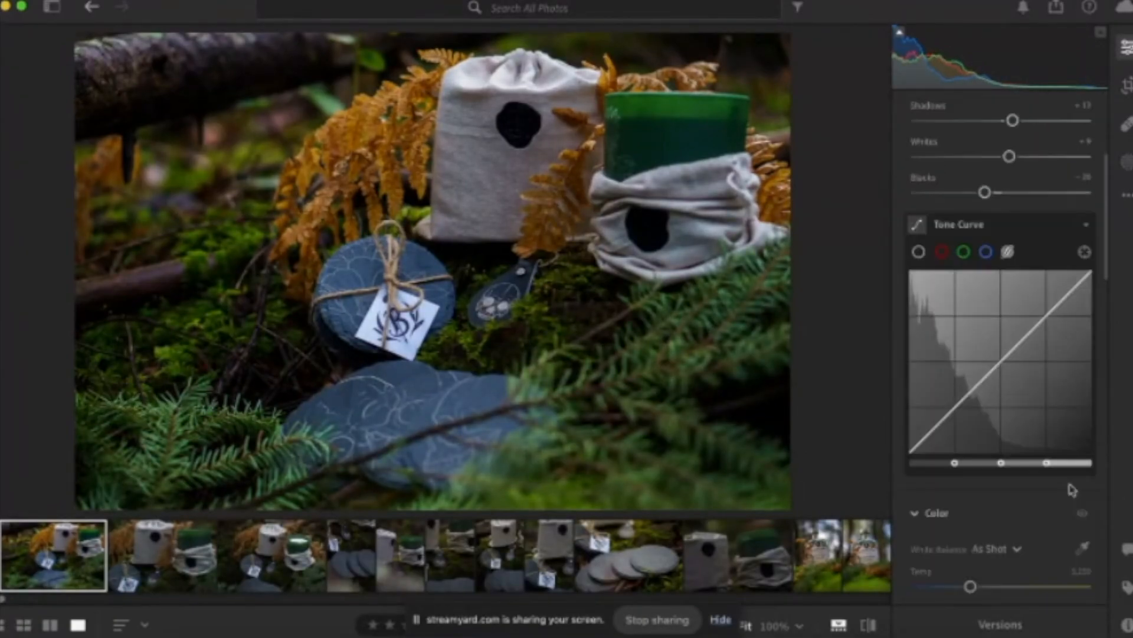
{"action": "scroll", "coordinate": [1069, 483], "scroll_direction": "down", "scroll_amount": 3}
{"action": "scroll", "coordinate": [1069, 484], "scroll_direction": "down", "scroll_amount": 1}
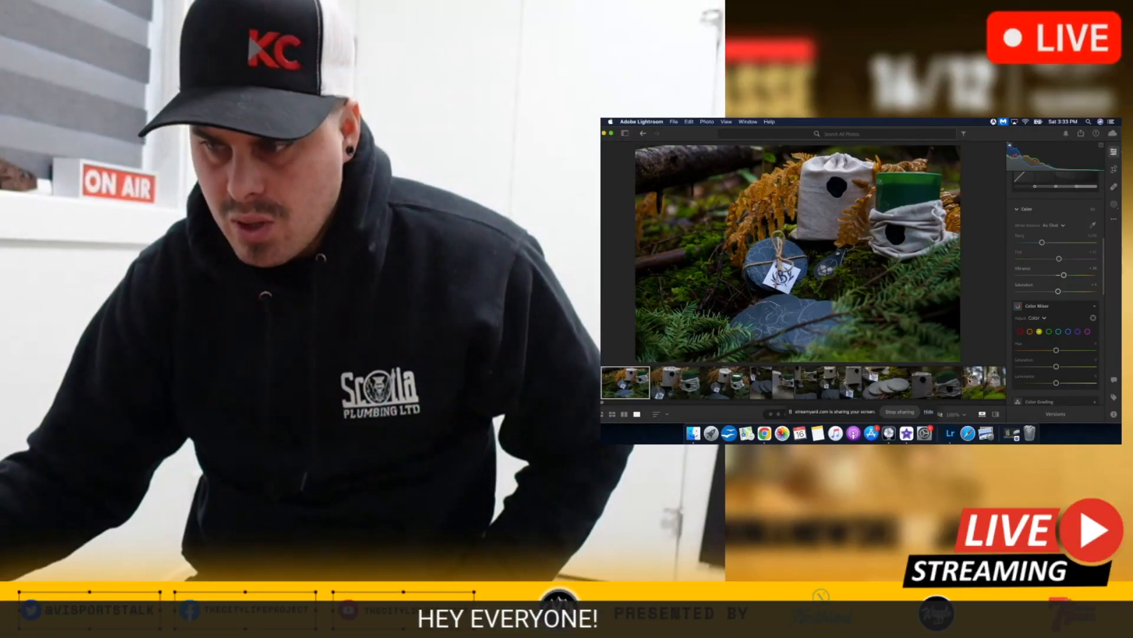
Step: On the first portrait vodka bottle photo, try a contrast of −100 and settle on +44
{"action": "left_click", "coordinate": [973, 383]}
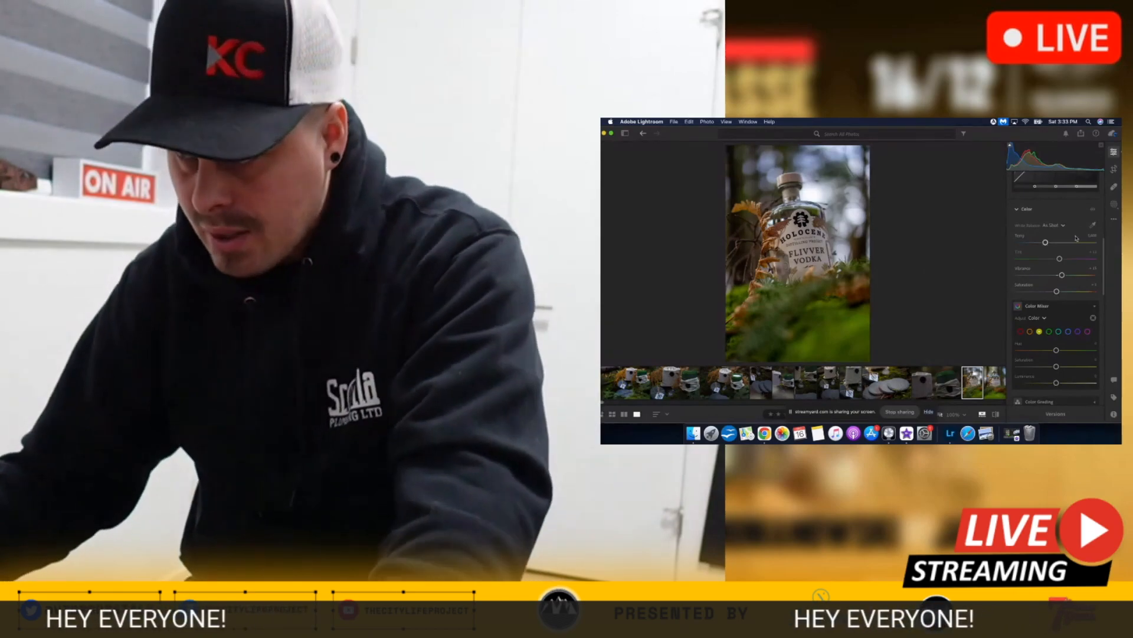
{"action": "scroll", "coordinate": [1076, 238], "scroll_direction": "up", "scroll_amount": 5}
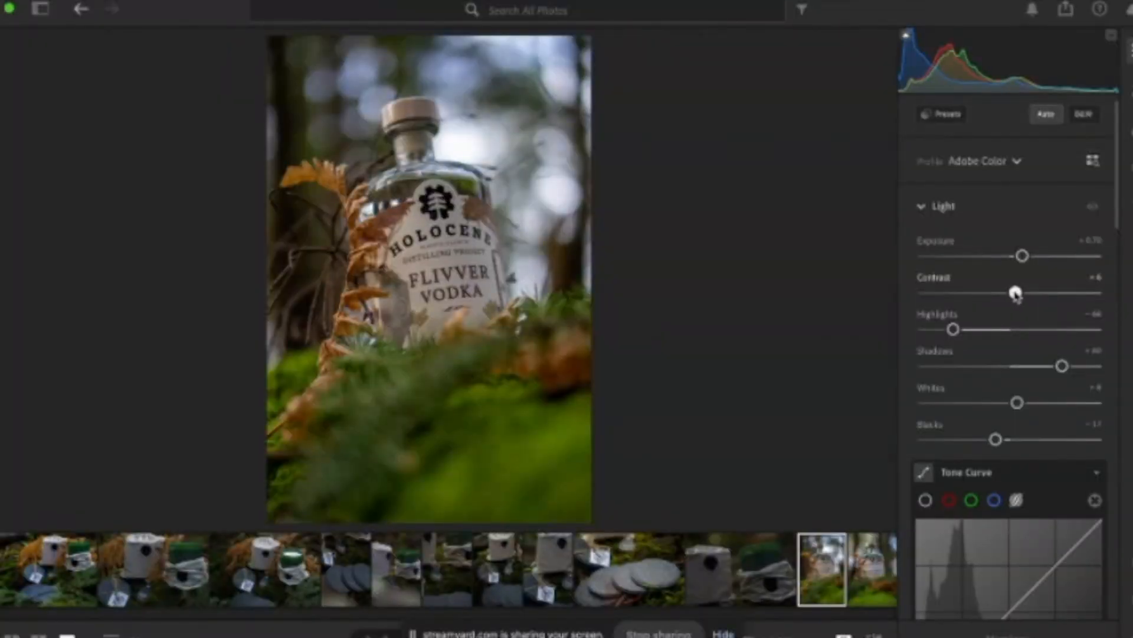
{"action": "left_click_drag", "start_coordinate": [1016, 294], "coordinate": [898, 296]}
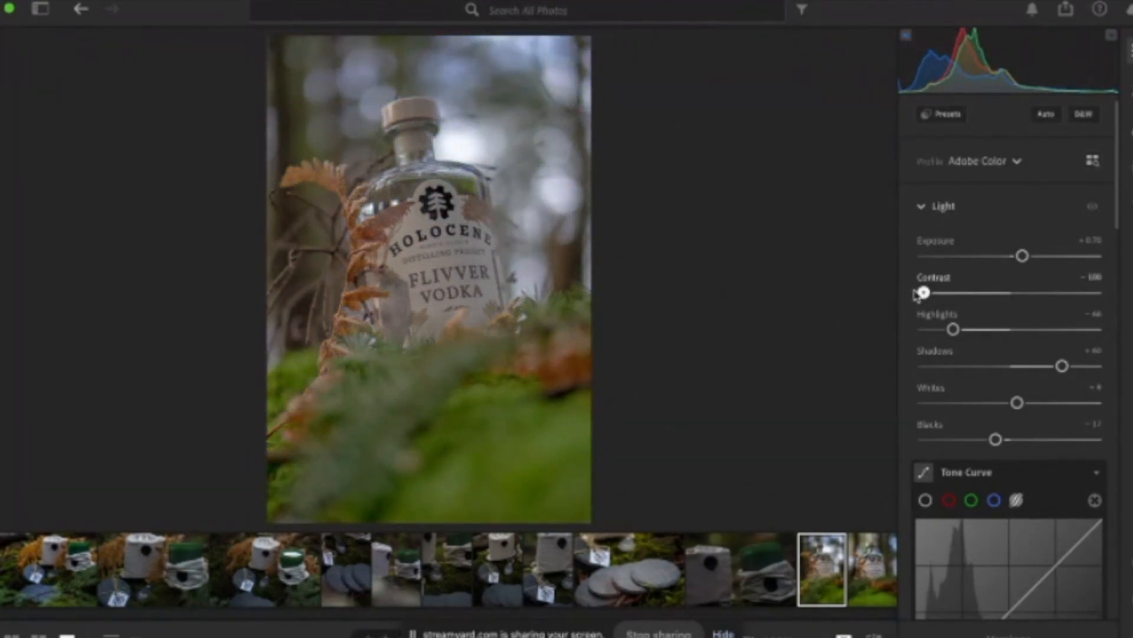
{"action": "left_click_drag", "start_coordinate": [924, 292], "coordinate": [1038, 291]}
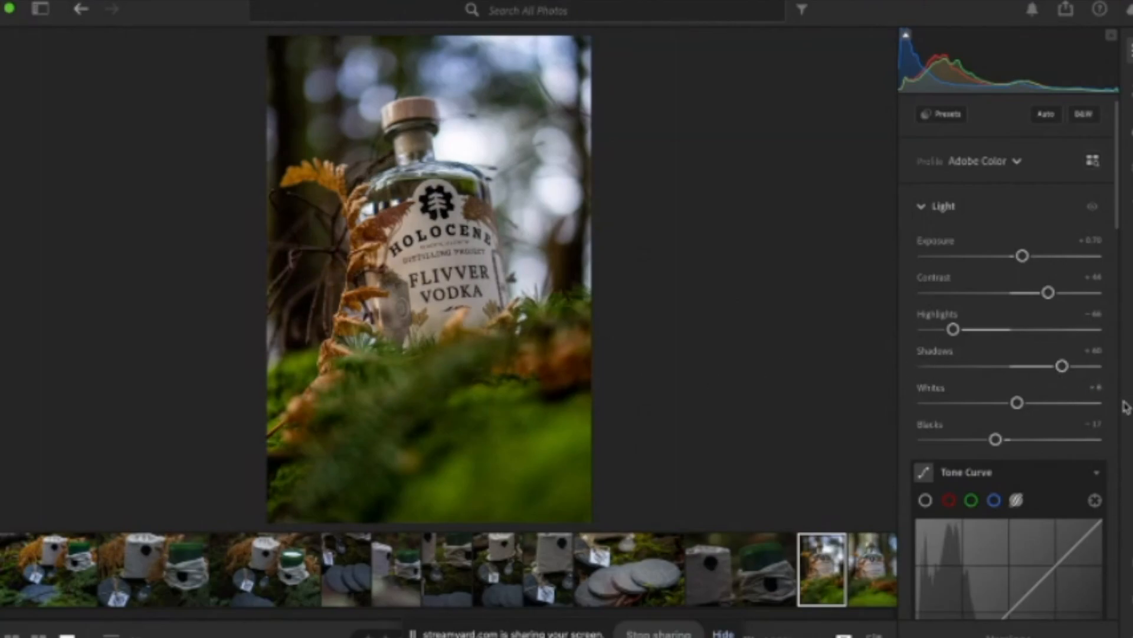
{"action": "scroll", "coordinate": [1039, 414], "scroll_direction": "down", "scroll_amount": 8}
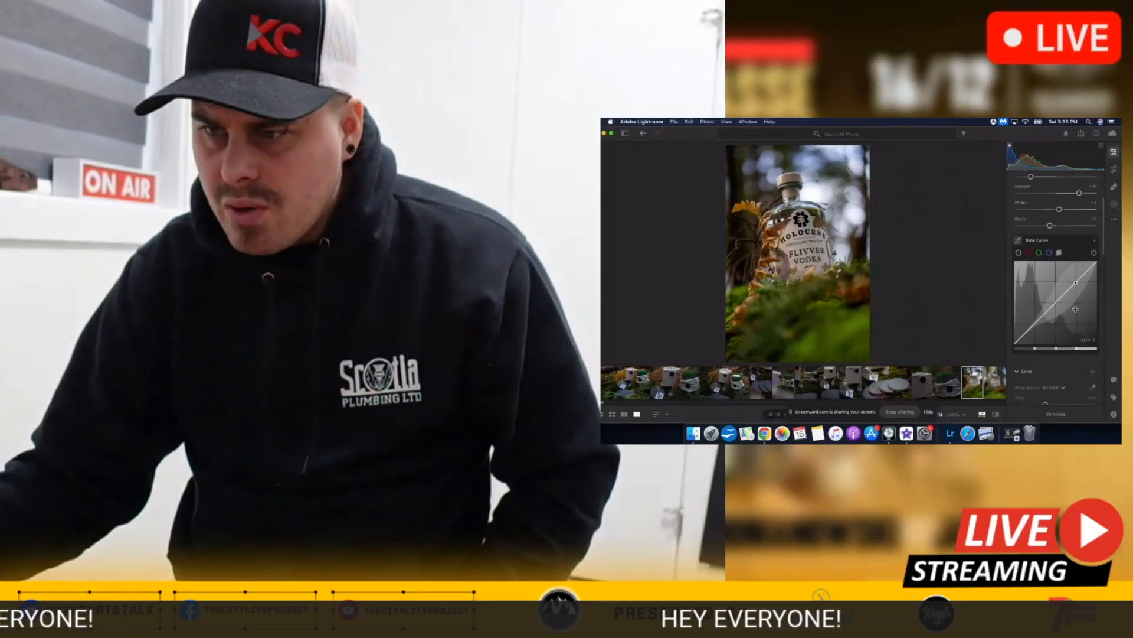
{"action": "scroll", "coordinate": [1068, 305], "scroll_direction": "up", "scroll_amount": 1}
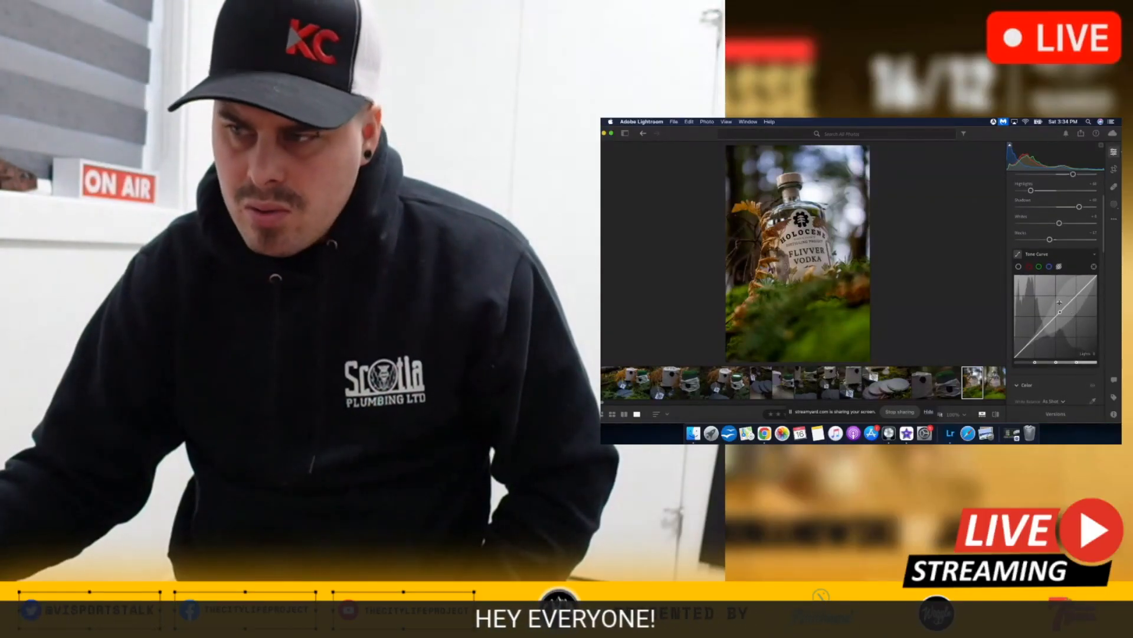
Step: Straighten the first vodka bottle photo by rotating its crop to about 8.4 degrees, keeping the original aspect ratio
{"action": "key", "text": "c"}
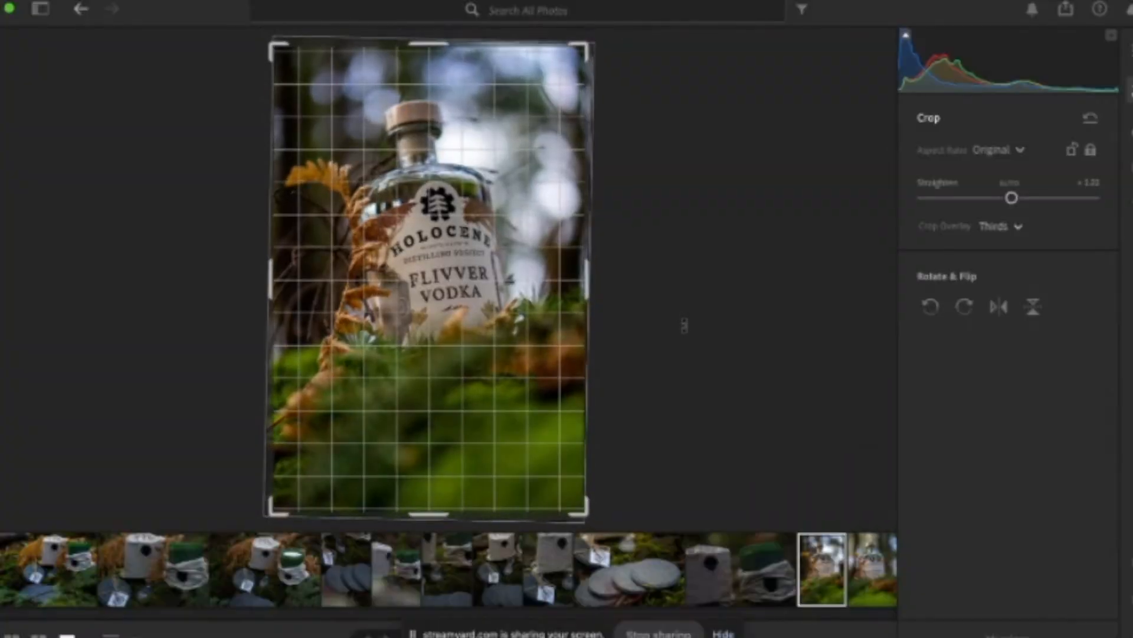
{"action": "left_click_drag", "start_coordinate": [683, 321], "coordinate": [690, 352]}
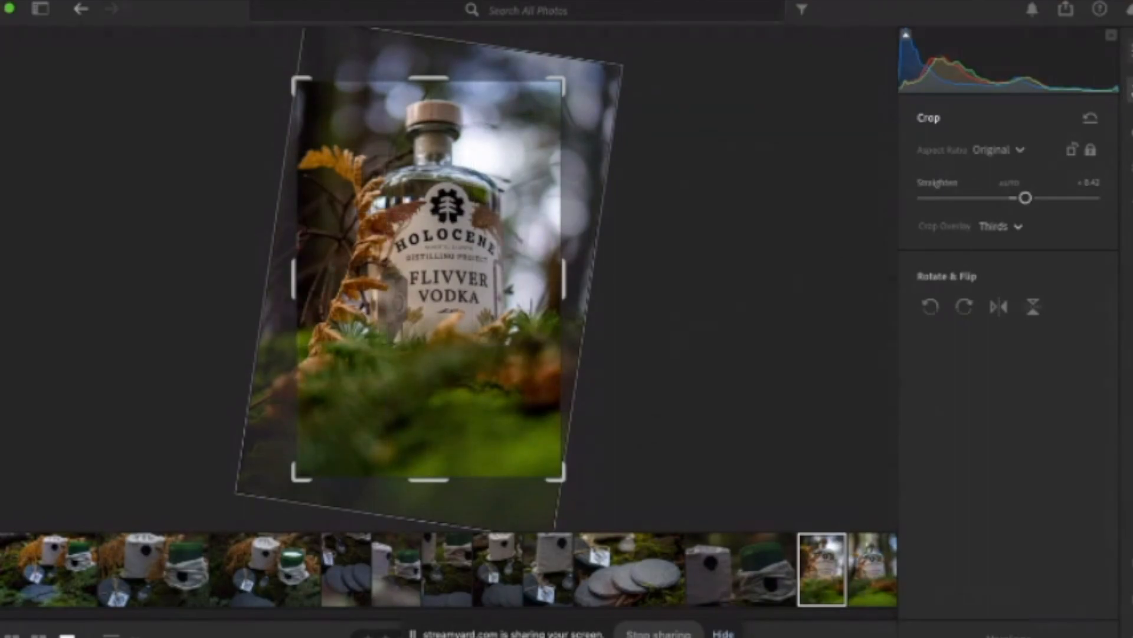
{"action": "key", "text": "Return"}
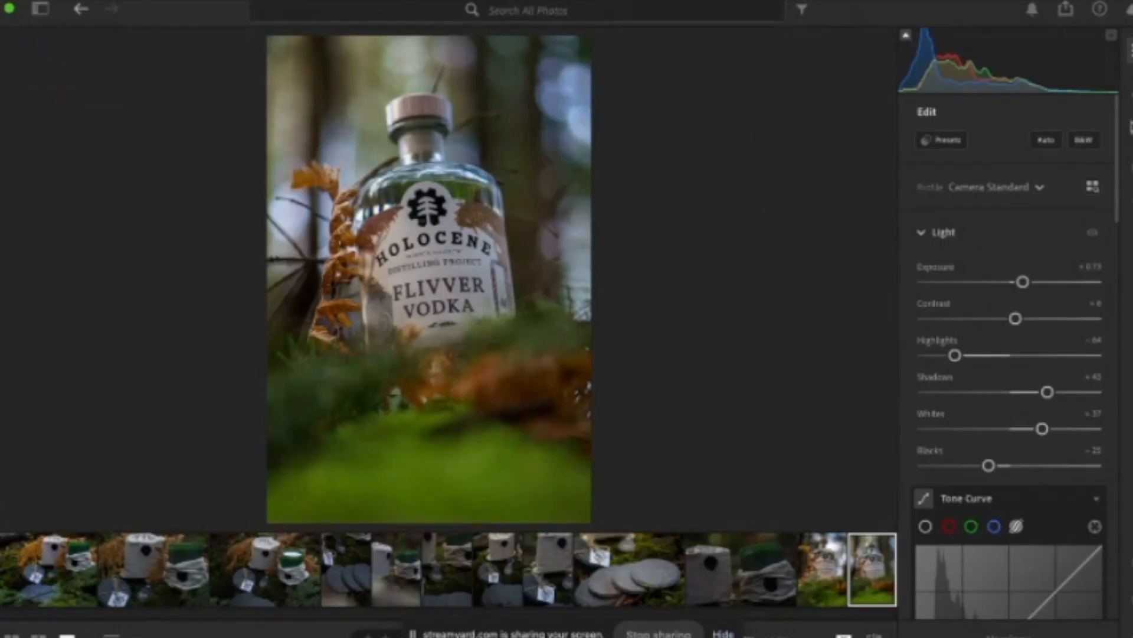
Step: Rotate the crop of the next vodka bottle close-up clockwise so the bottle stands upright
{"action": "left_click", "coordinate": [1127, 90]}
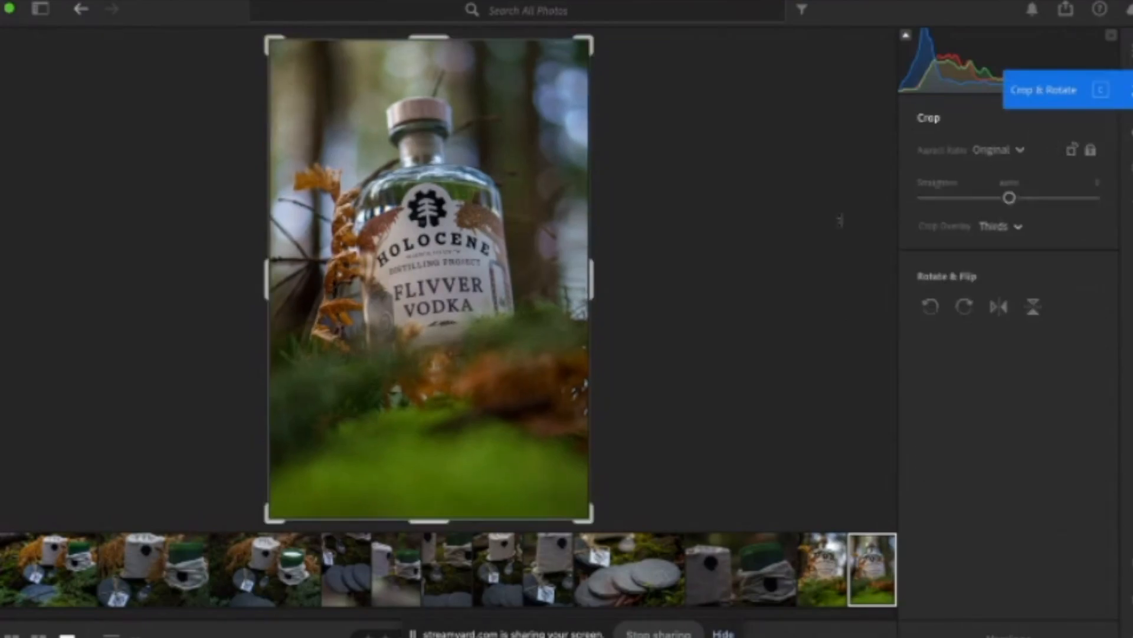
{"action": "left_click_drag", "start_coordinate": [689, 249], "coordinate": [691, 266]}
{"action": "left_click", "coordinate": [1130, 51]}
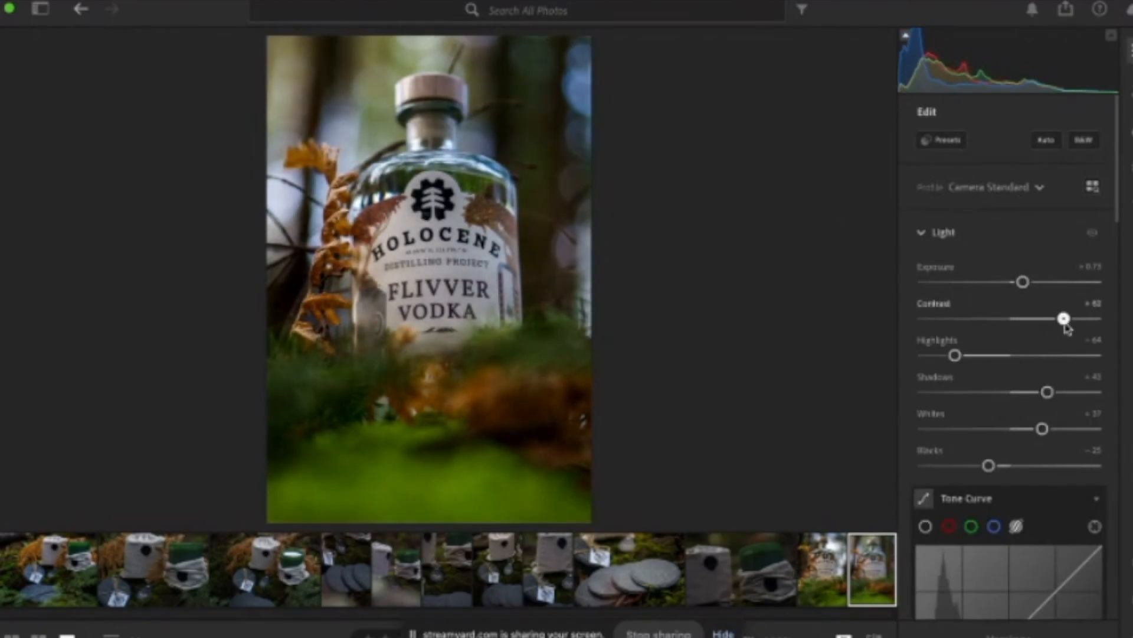
Step: Set the bottle close-up's contrast to +38, try a cooler colour temperature and settle on 5,206
{"action": "left_click_drag", "start_coordinate": [1058, 329], "coordinate": [1000, 325]}
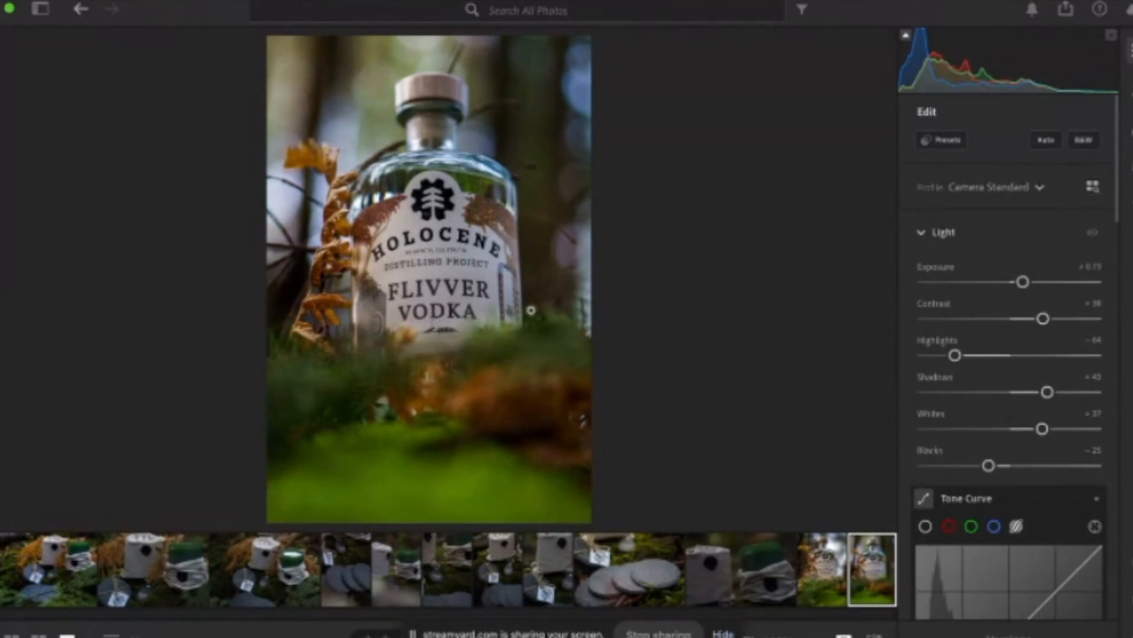
{"action": "scroll", "coordinate": [961, 430], "scroll_direction": "down", "scroll_amount": 10}
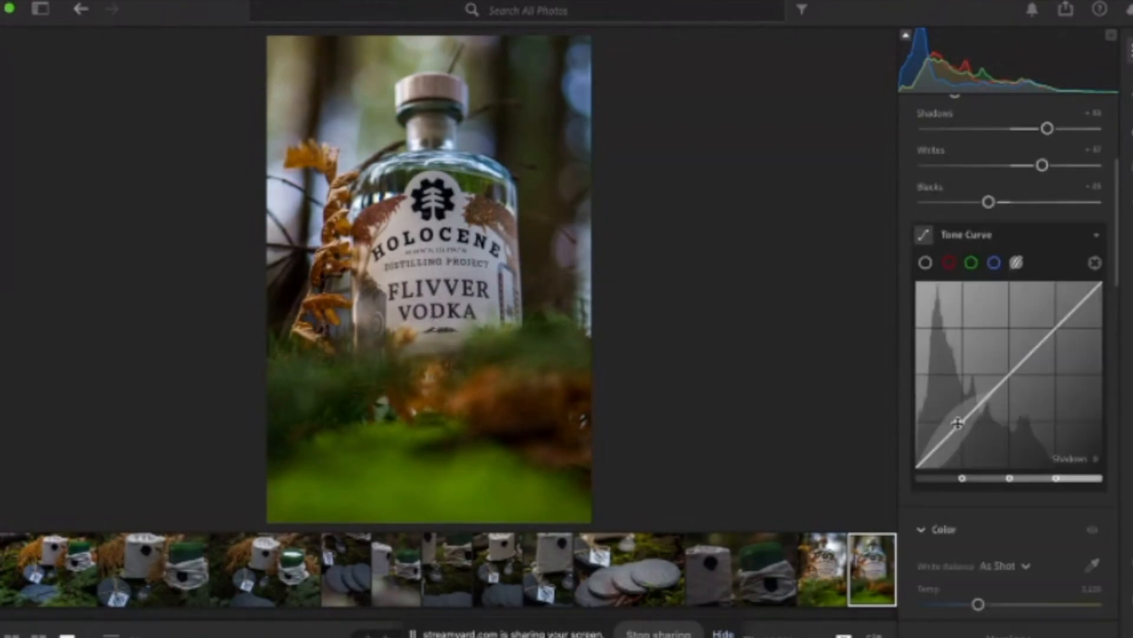
{"action": "scroll", "coordinate": [961, 429], "scroll_direction": "down", "scroll_amount": 1}
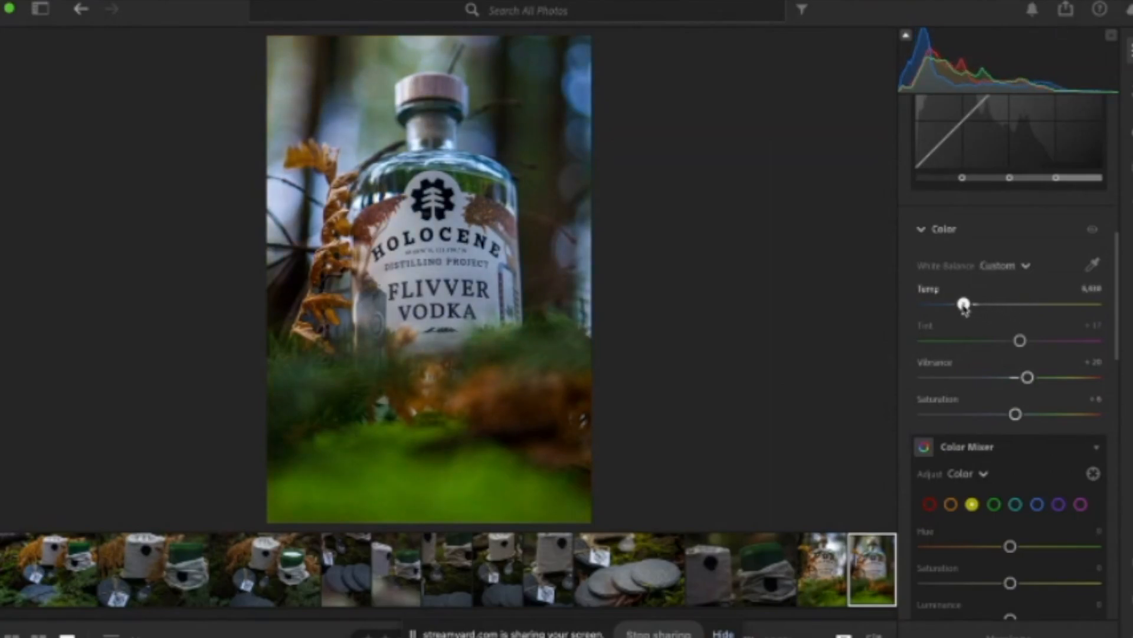
{"action": "left_click_drag", "start_coordinate": [964, 305], "coordinate": [957, 306]}
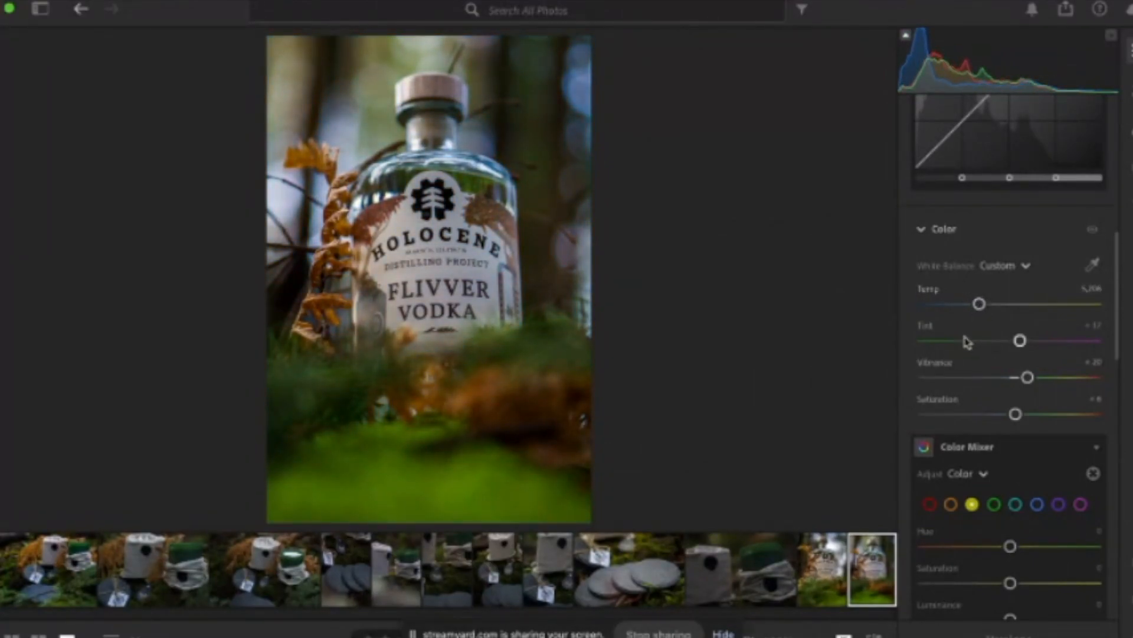
Step: Try a strong clarity on the bottle close-up, settle on a slight boost with a −6 vignette, and inspect the label's lettering up close
{"action": "scroll", "coordinate": [987, 452], "scroll_direction": "down", "scroll_amount": 5}
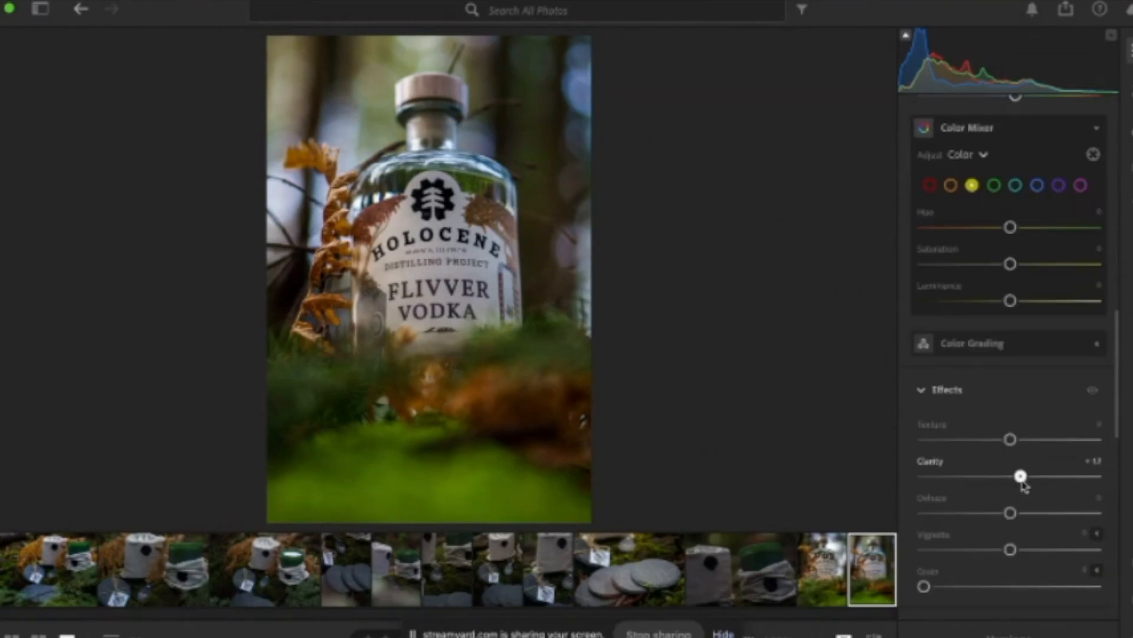
{"action": "left_click_drag", "start_coordinate": [1025, 486], "coordinate": [1067, 491]}
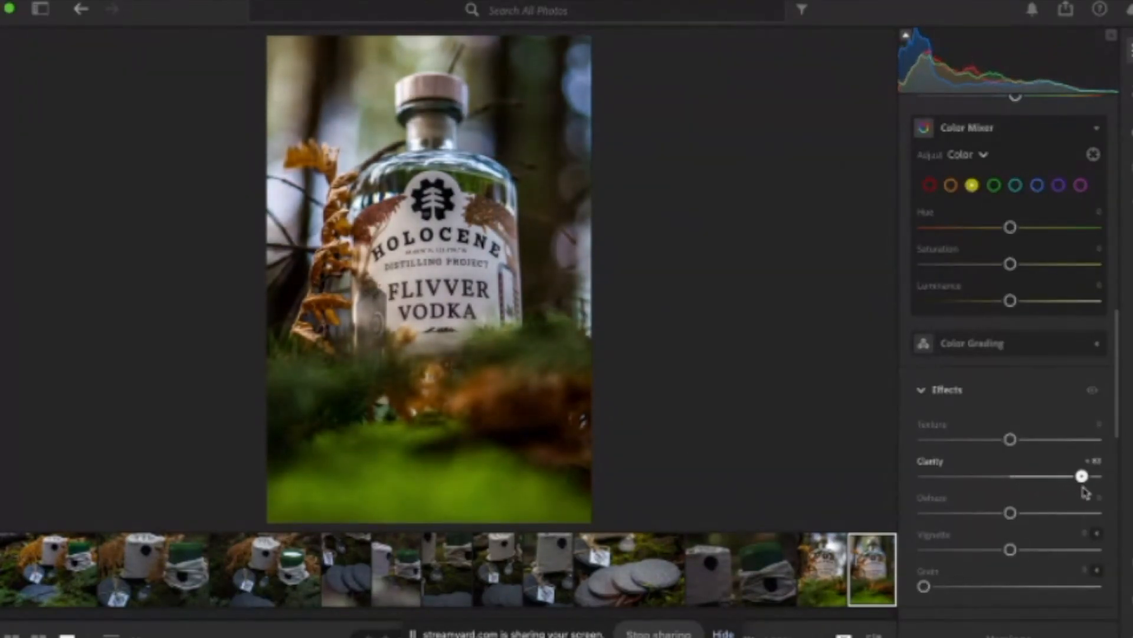
{"action": "left_click_drag", "start_coordinate": [1078, 490], "coordinate": [1011, 481]}
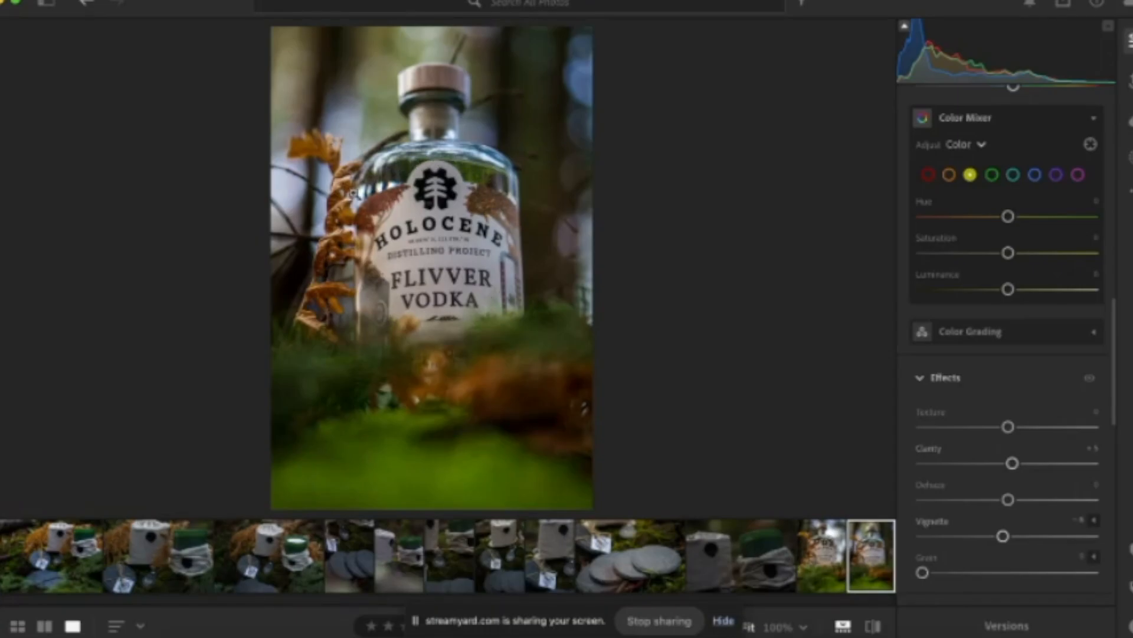
{"action": "left_click", "coordinate": [438, 263]}
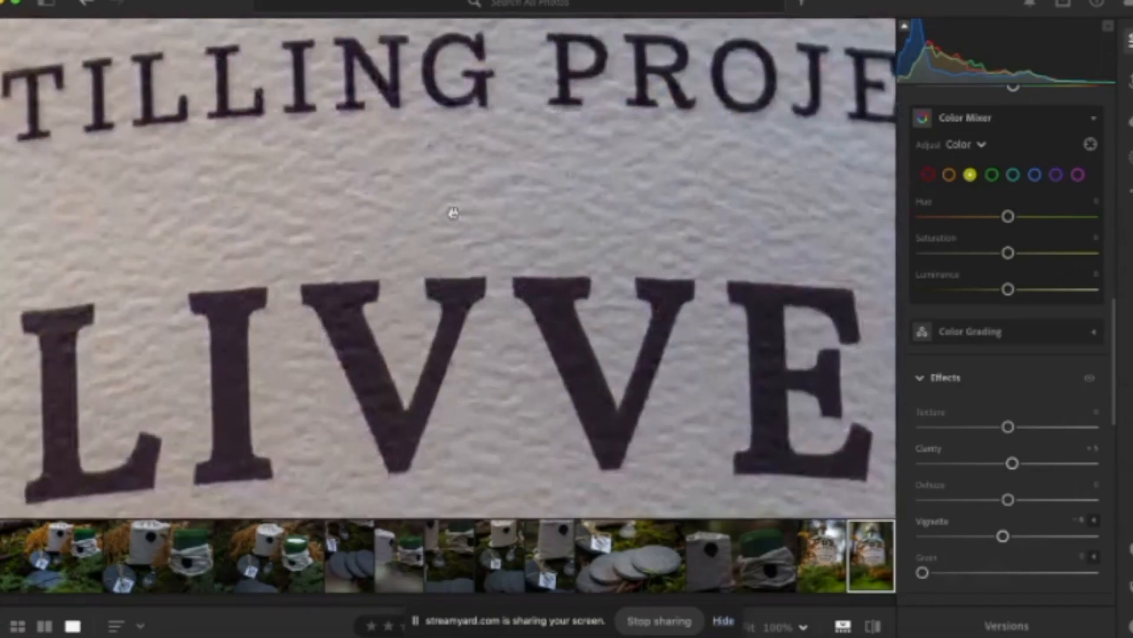
{"action": "left_click_drag", "start_coordinate": [401, 200], "coordinate": [453, 26]}
{"action": "left_click", "coordinate": [565, 275]}
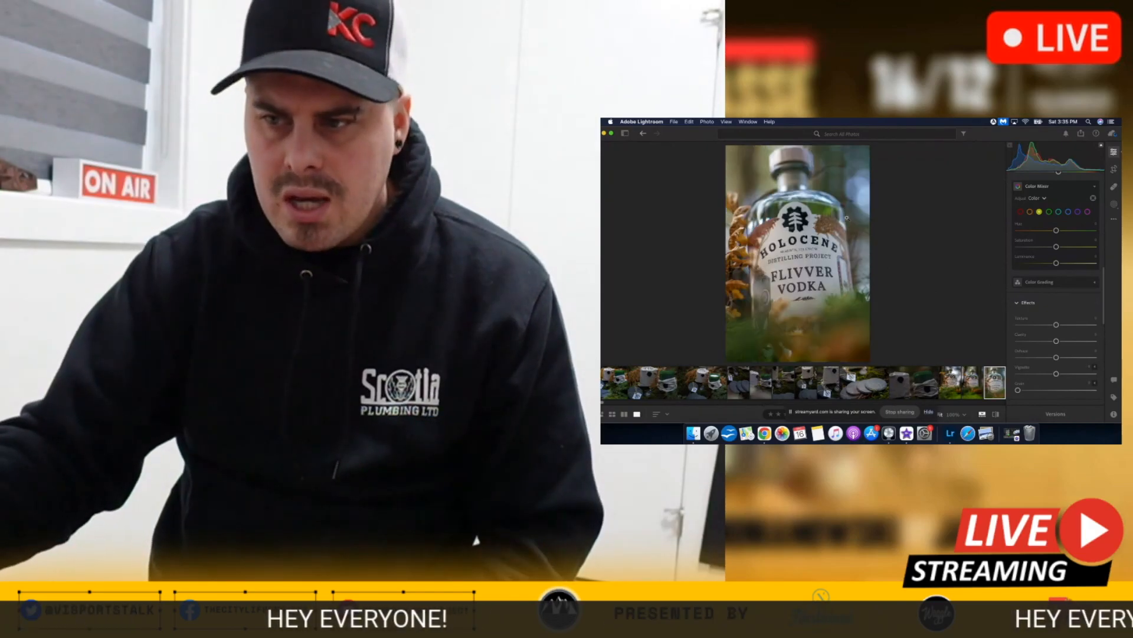
Step: Crop the wider photo of the vodka bottle on the mossy log to trim the blurred foreground, keeping the original aspect ratio
{"action": "left_click", "coordinate": [846, 217]}
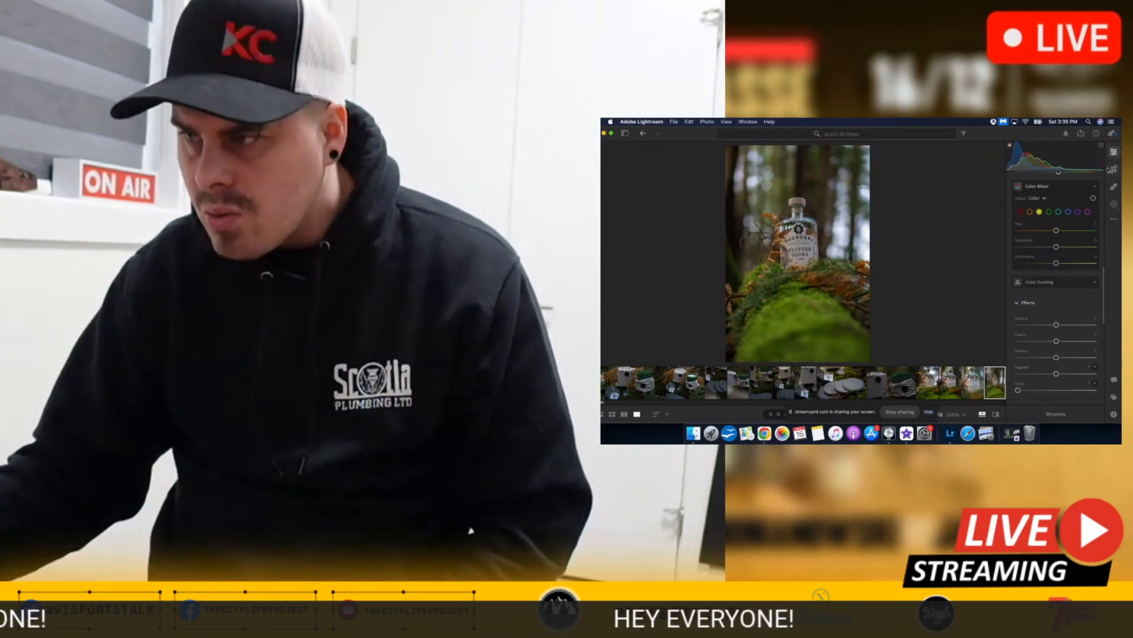
{"action": "key", "text": "c"}
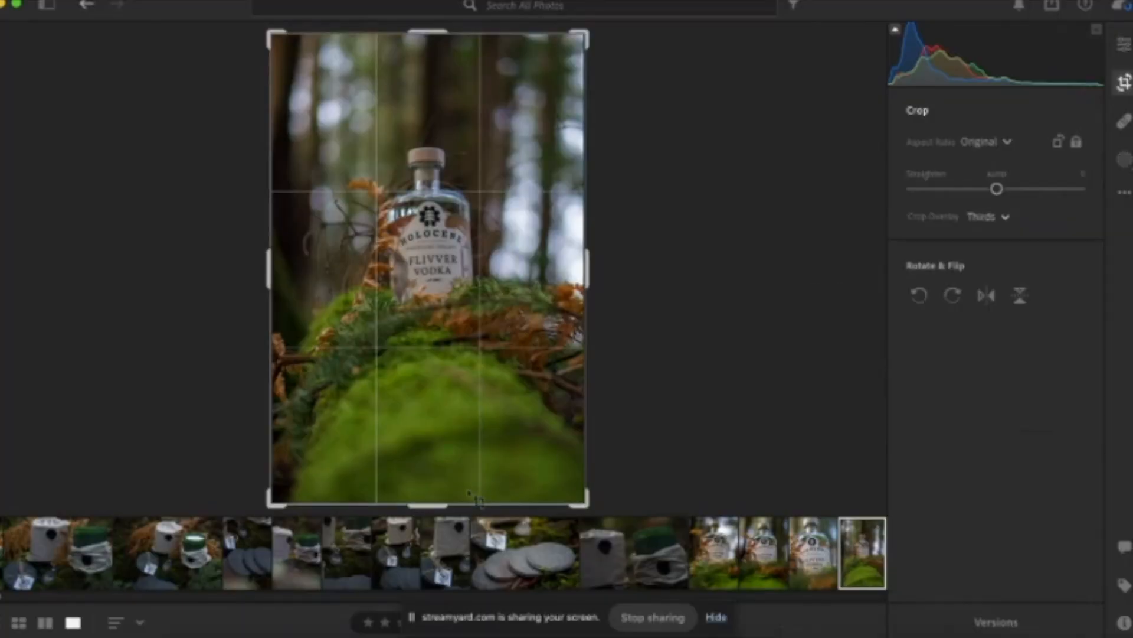
{"action": "left_click_drag", "start_coordinate": [429, 500], "coordinate": [436, 462]}
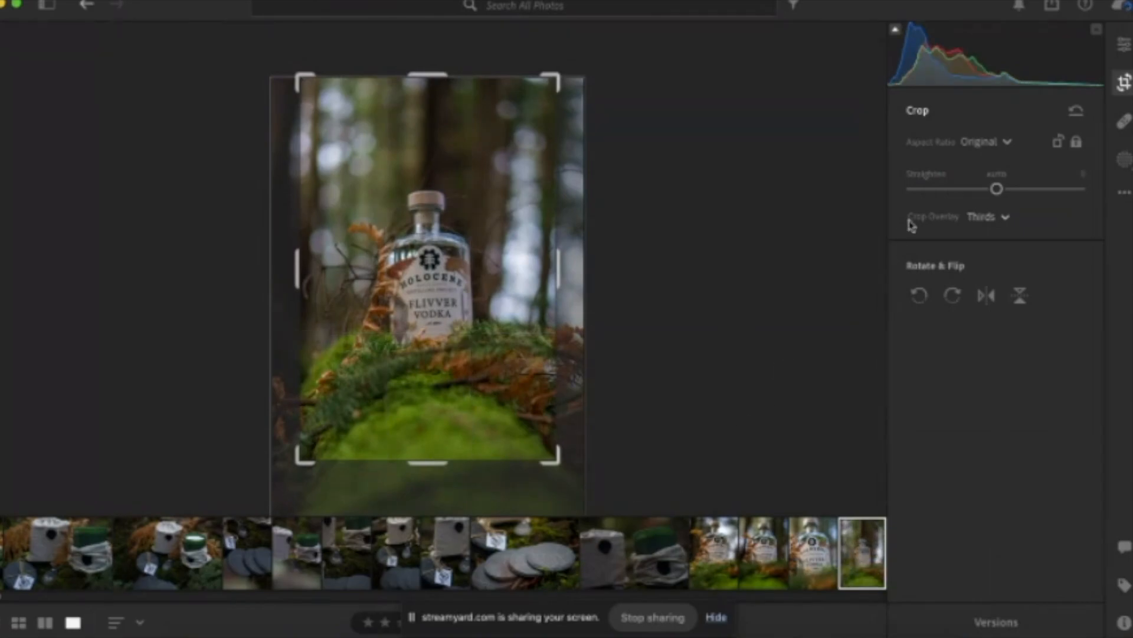
{"action": "key", "text": "Return"}
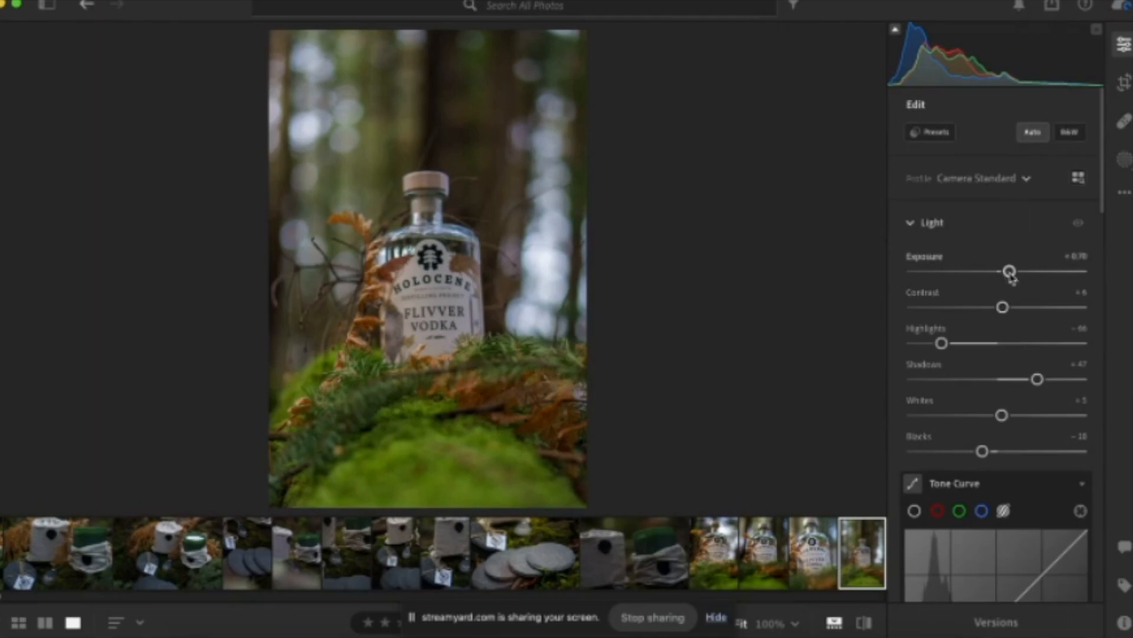
Step: Set the wider bottle photo's exposure to +0.87 and contrast to +30, and fine-tune its colour temperature
{"action": "left_click_drag", "start_coordinate": [1011, 275], "coordinate": [1012, 276]}
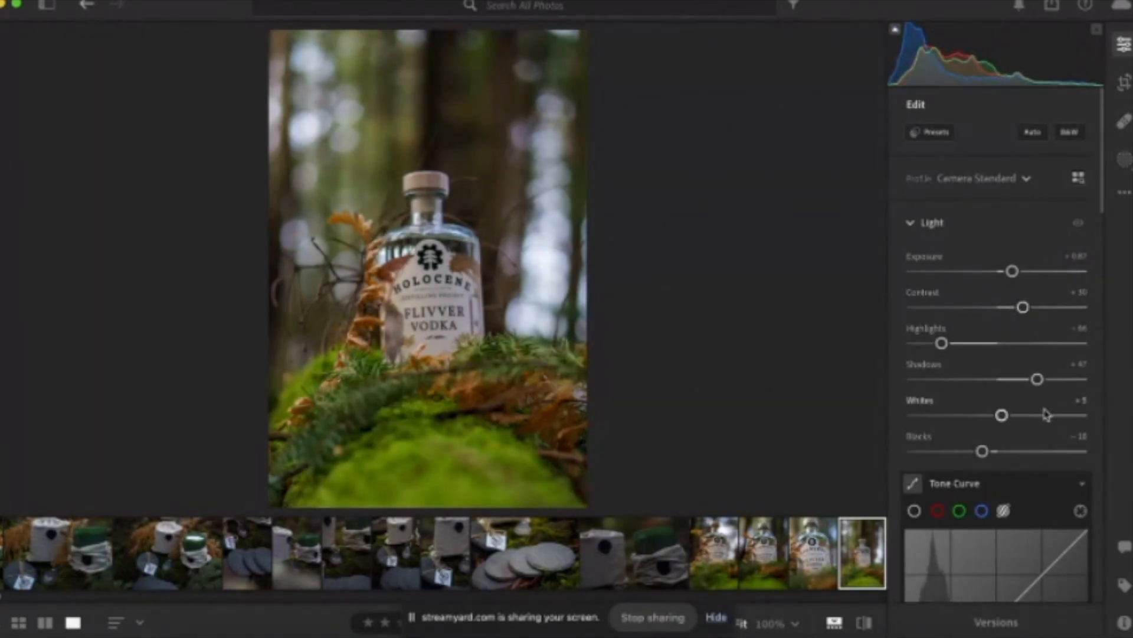
{"action": "scroll", "coordinate": [1045, 415], "scroll_direction": "down", "scroll_amount": 10}
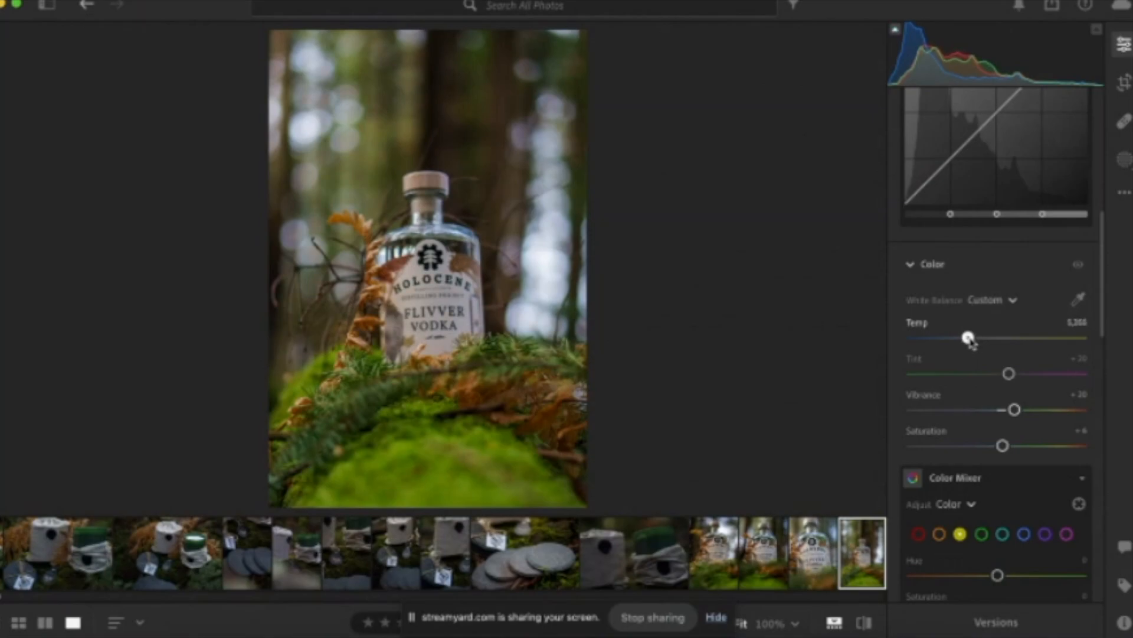
Step: Try a strong clarity on the wider bottle photo, settle on a moderate boost and add a slight dark vignette
{"action": "scroll", "coordinate": [1041, 410], "scroll_direction": "down", "scroll_amount": 10}
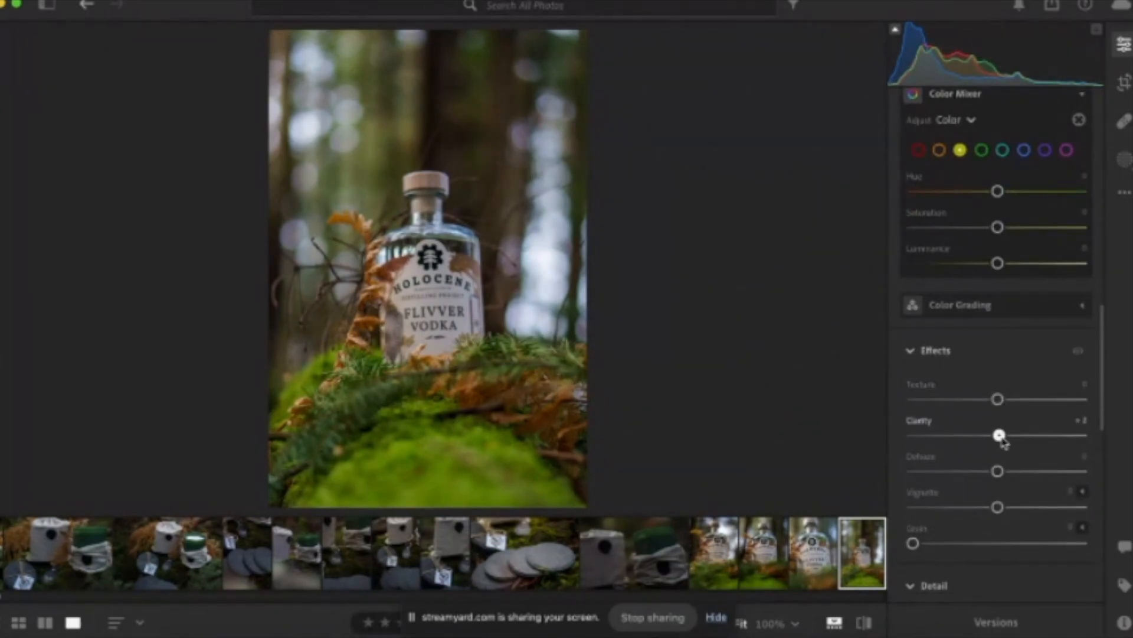
{"action": "left_click_drag", "start_coordinate": [1014, 440], "coordinate": [1088, 444]}
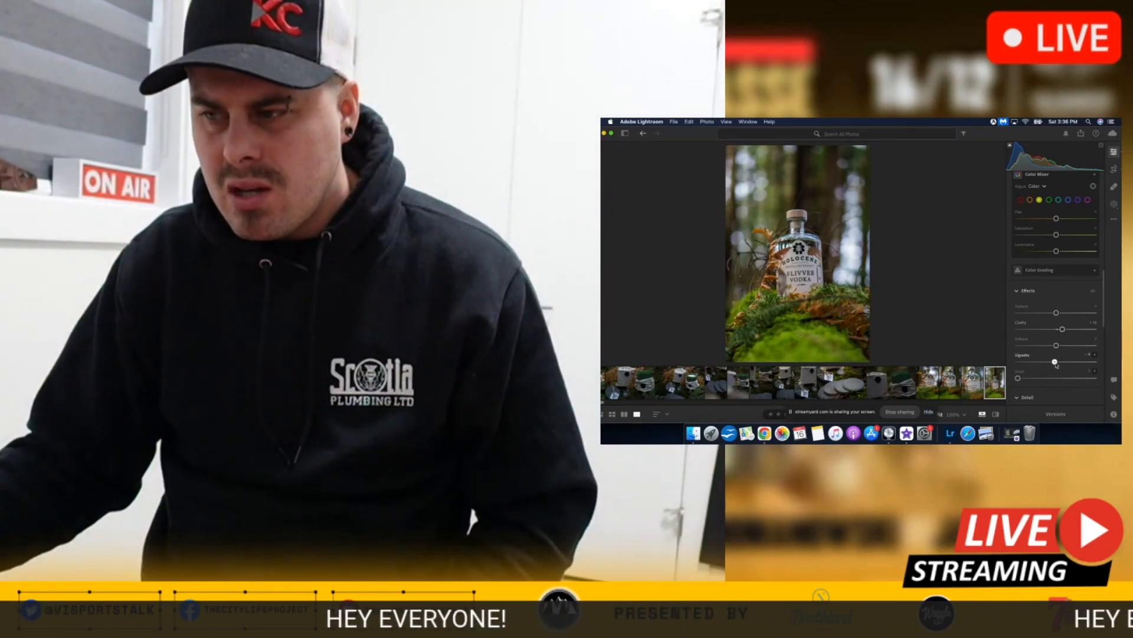
{"action": "left_click_drag", "start_coordinate": [1056, 361], "coordinate": [1053, 362]}
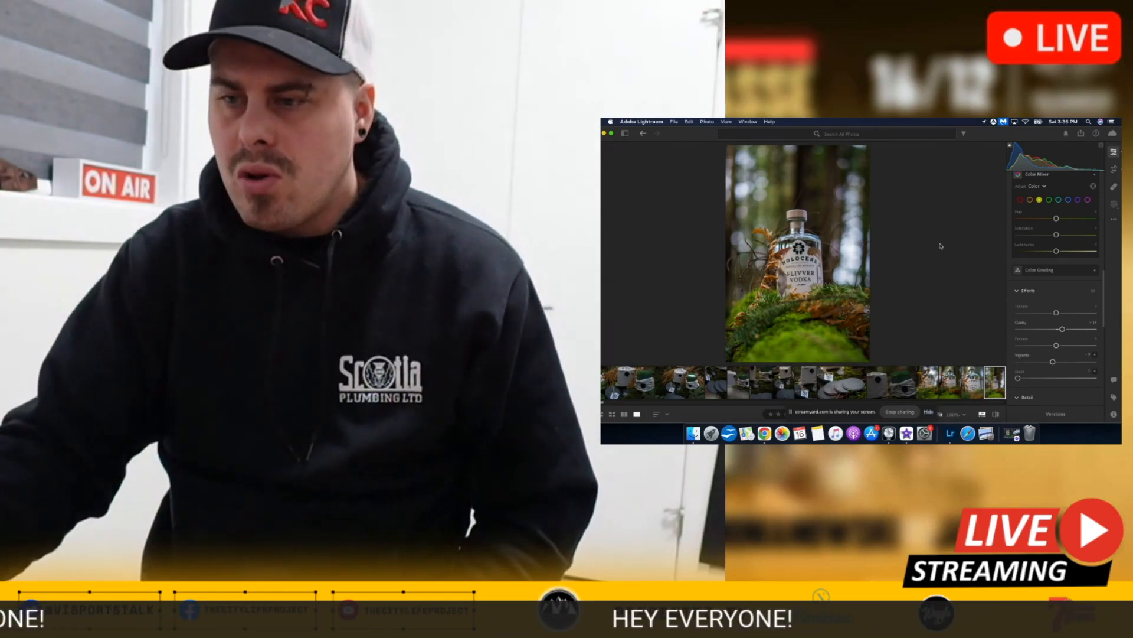
Step: On the upright bottle close-up with orange ferns, set the highlights to −31, try a strong contrast and settle on +34
{"action": "key", "text": "Right"}
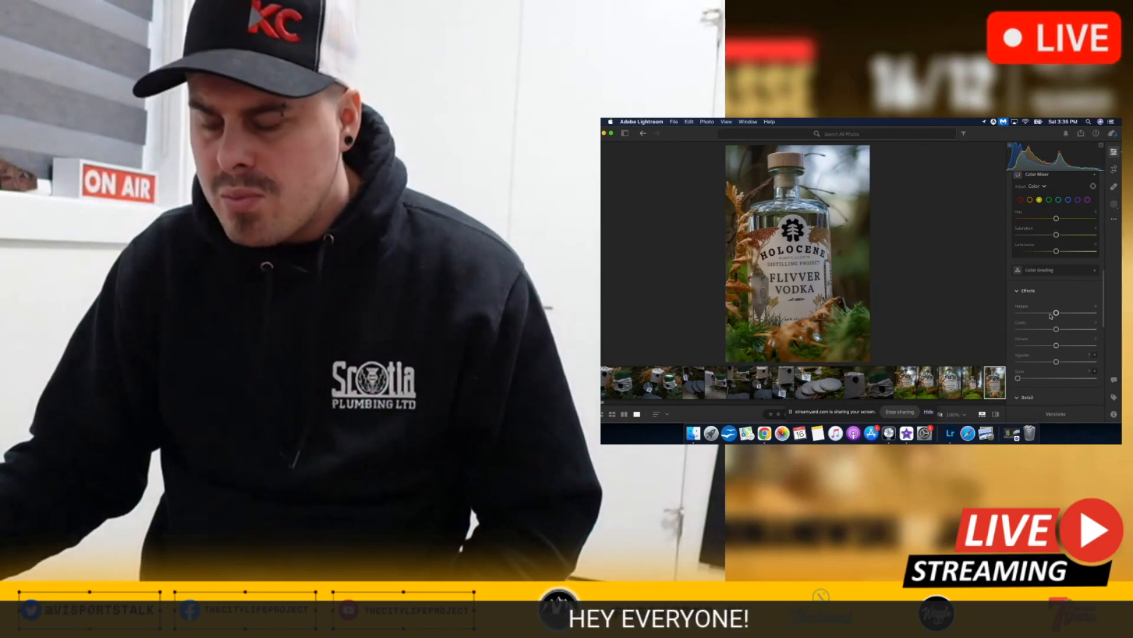
{"action": "scroll", "coordinate": [1060, 295], "scroll_direction": "up", "scroll_amount": 5}
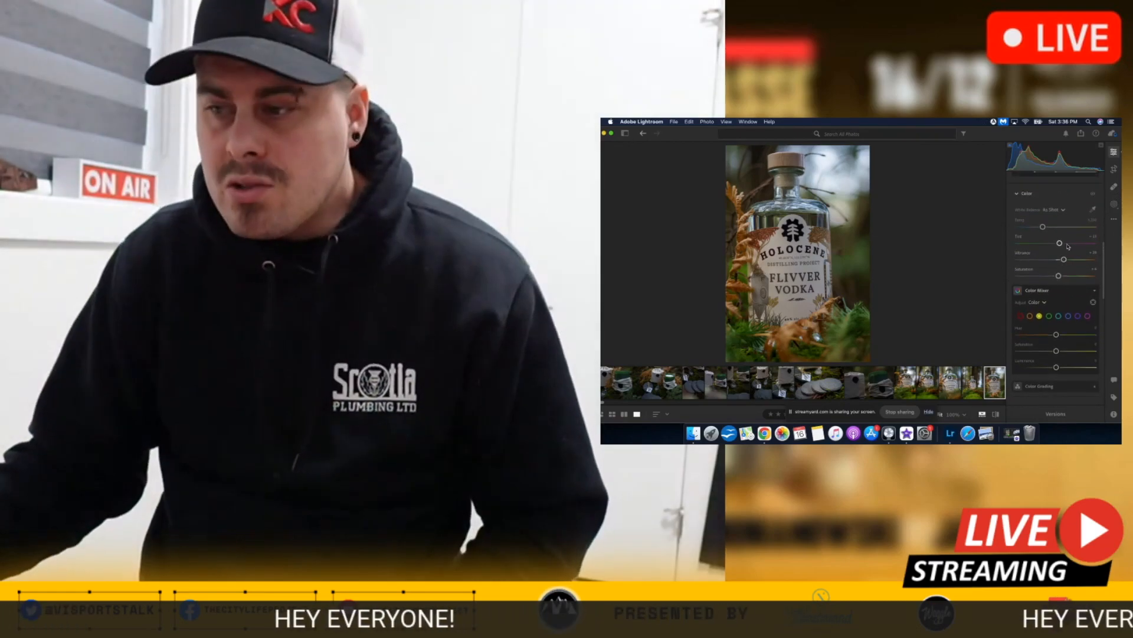
{"action": "scroll", "coordinate": [1068, 249], "scroll_direction": "up", "scroll_amount": 5}
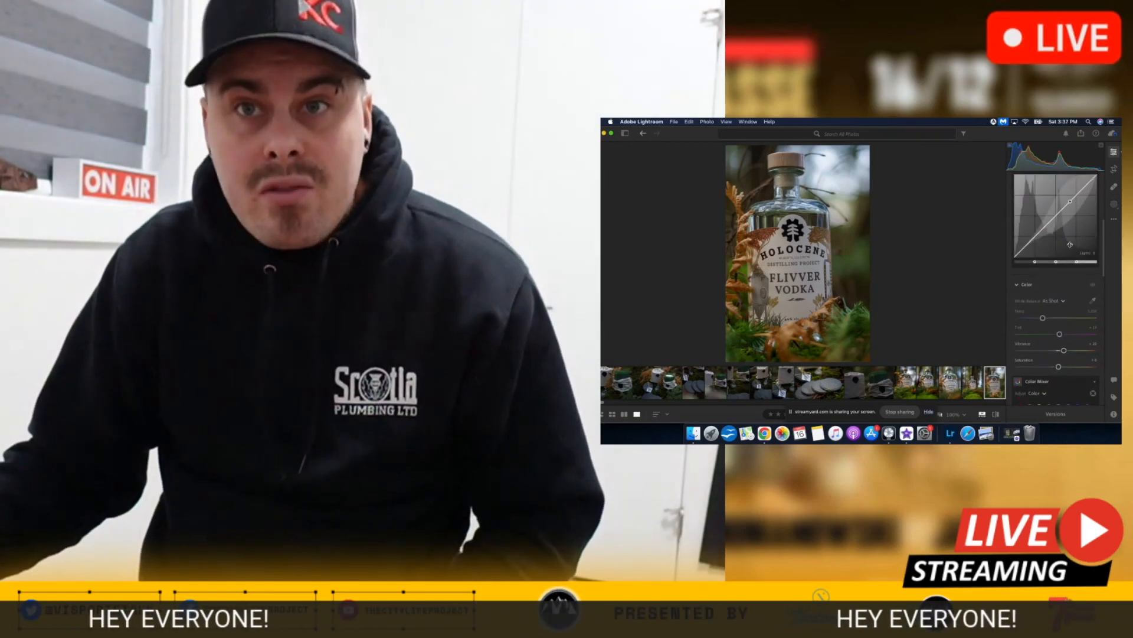
{"action": "scroll", "coordinate": [1068, 248], "scroll_direction": "up", "scroll_amount": 8}
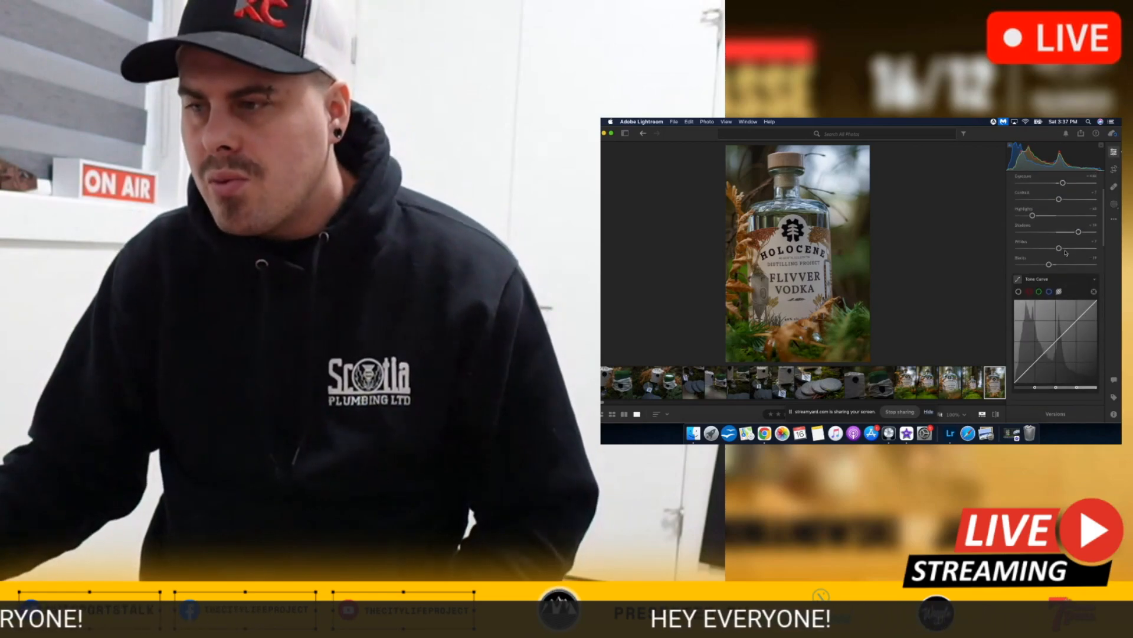
{"action": "scroll", "coordinate": [1066, 253], "scroll_direction": "up", "scroll_amount": 3}
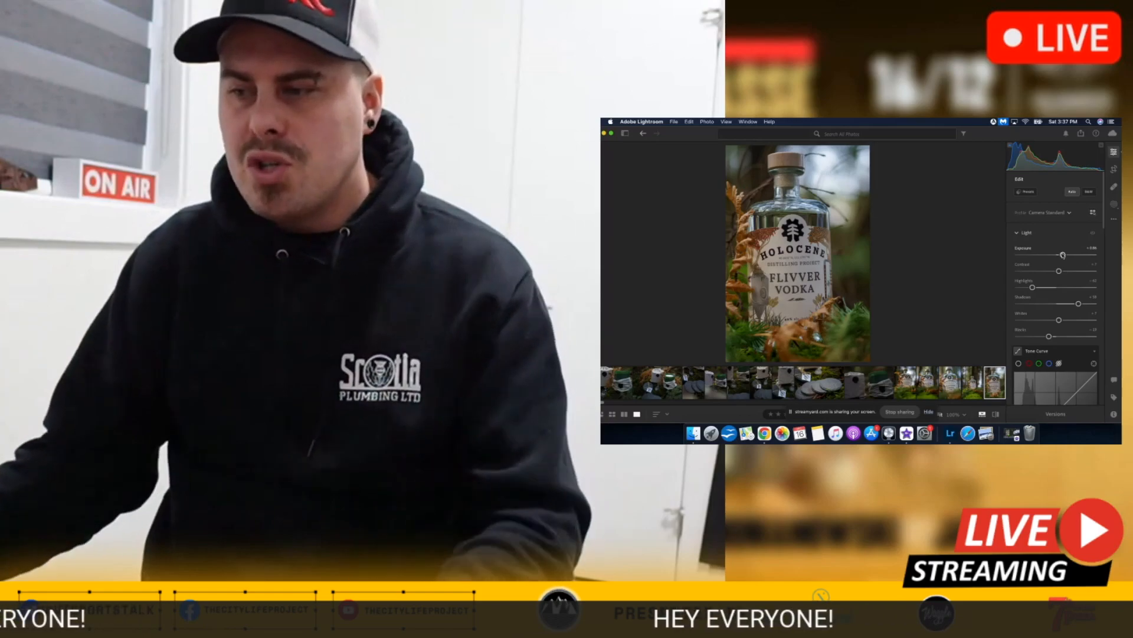
{"action": "left_click_drag", "start_coordinate": [1033, 287], "coordinate": [1045, 287]}
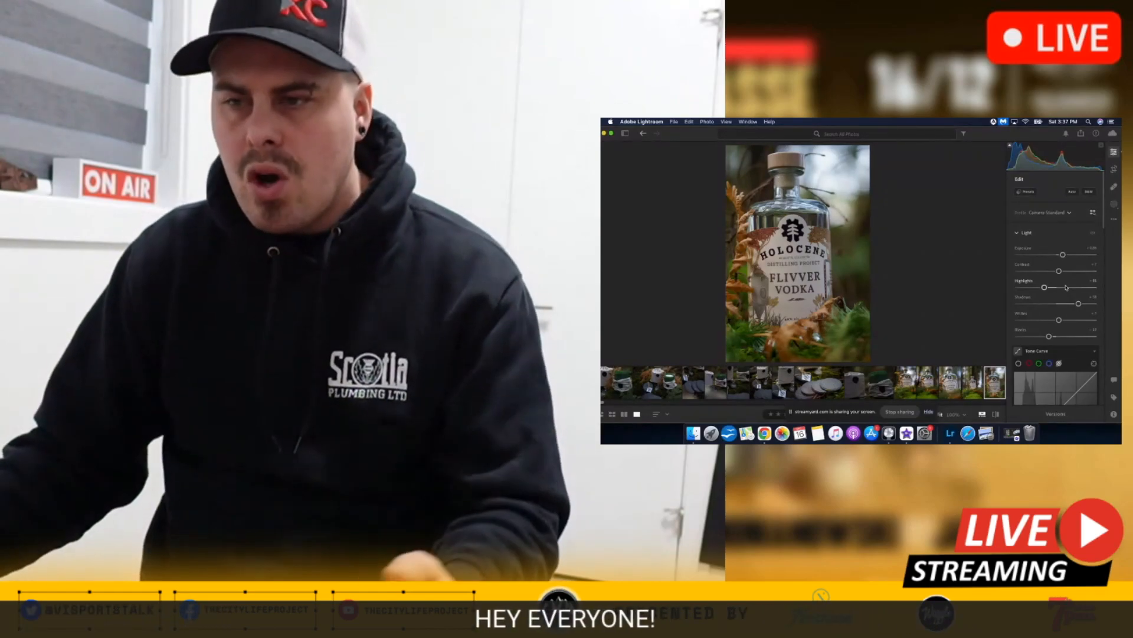
{"action": "left_click_drag", "start_coordinate": [1059, 271], "coordinate": [1072, 275]}
{"action": "left_click_drag", "start_coordinate": [1072, 274], "coordinate": [1079, 275]}
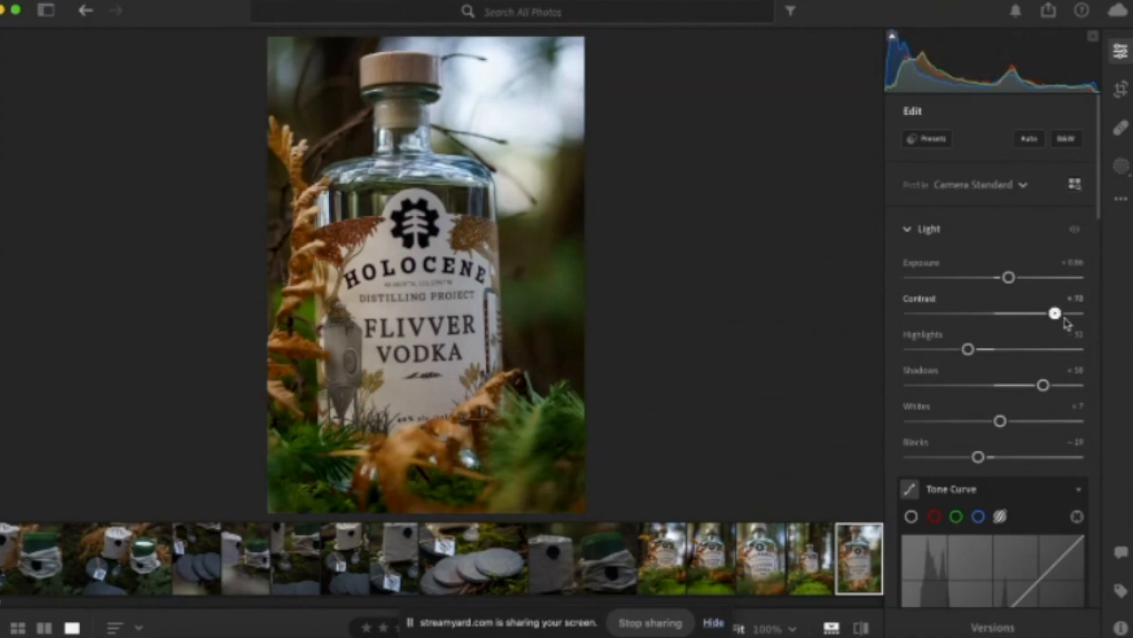
{"action": "left_click_drag", "start_coordinate": [1055, 314], "coordinate": [1078, 314]}
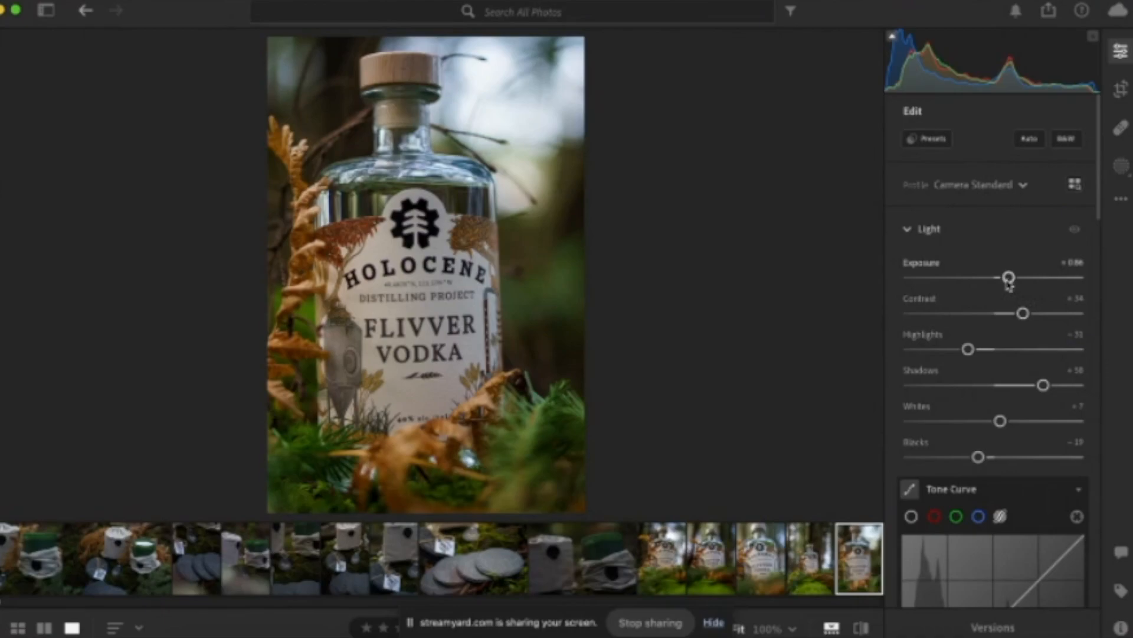
Step: Boost the clarity of the upright bottle close-up, trying a strong amount on the label and ferns
{"action": "scroll", "coordinate": [1005, 378], "scroll_direction": "down", "scroll_amount": 10}
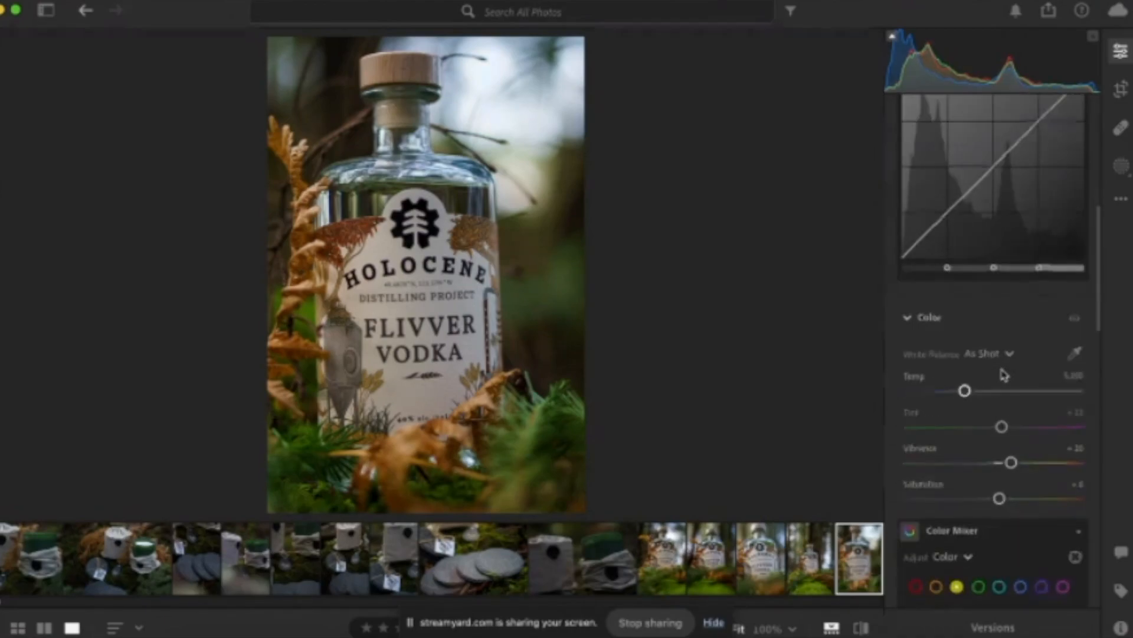
{"action": "scroll", "coordinate": [1005, 376], "scroll_direction": "down", "scroll_amount": 3}
{"action": "scroll", "coordinate": [1006, 375], "scroll_direction": "down", "scroll_amount": 6}
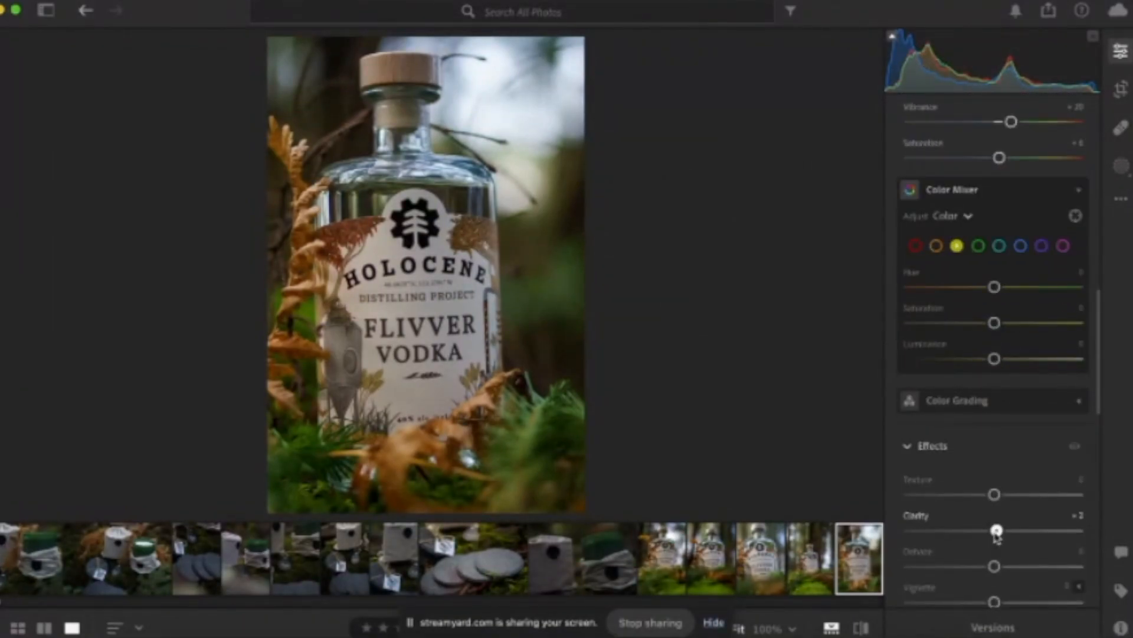
{"action": "left_click_drag", "start_coordinate": [1022, 530], "coordinate": [1079, 531]}
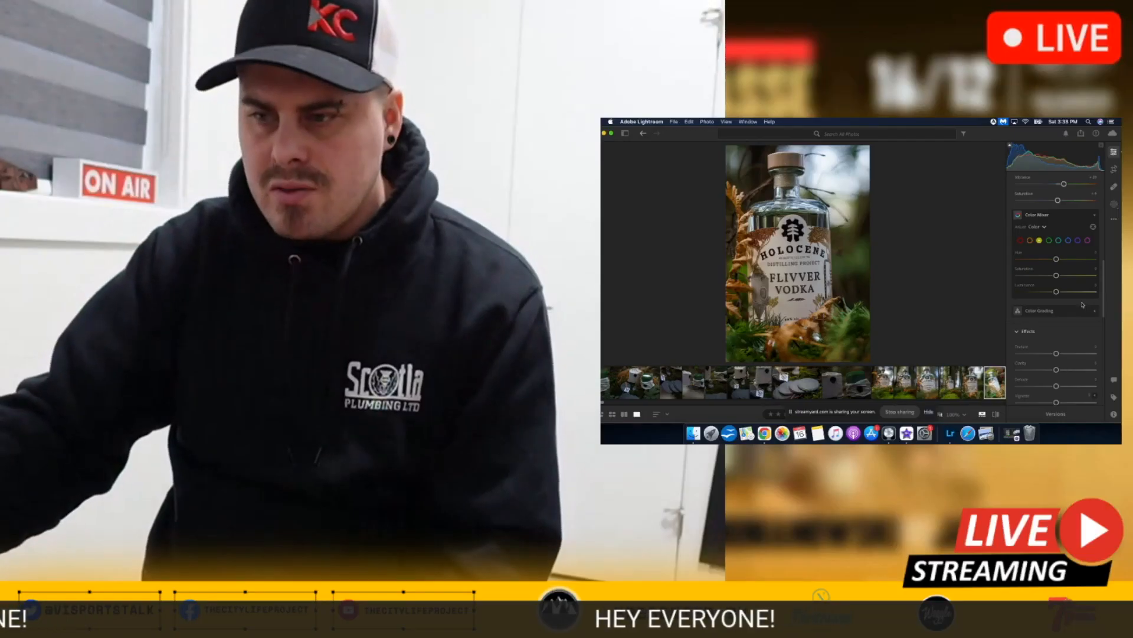
Step: Set the dark landscape bottle photo to exposure +0.99, contrast +40, highlights −19, shadows +18 and whites −14, and add a moderate clarity boost
{"action": "key", "text": "Left"}
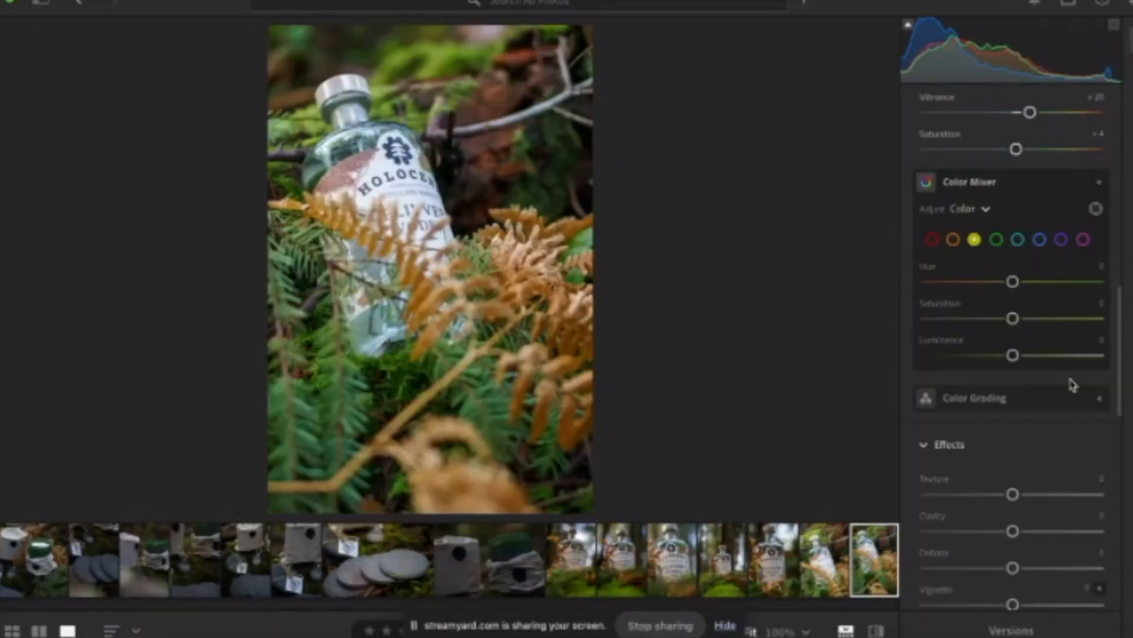
{"action": "key", "text": "Right"}
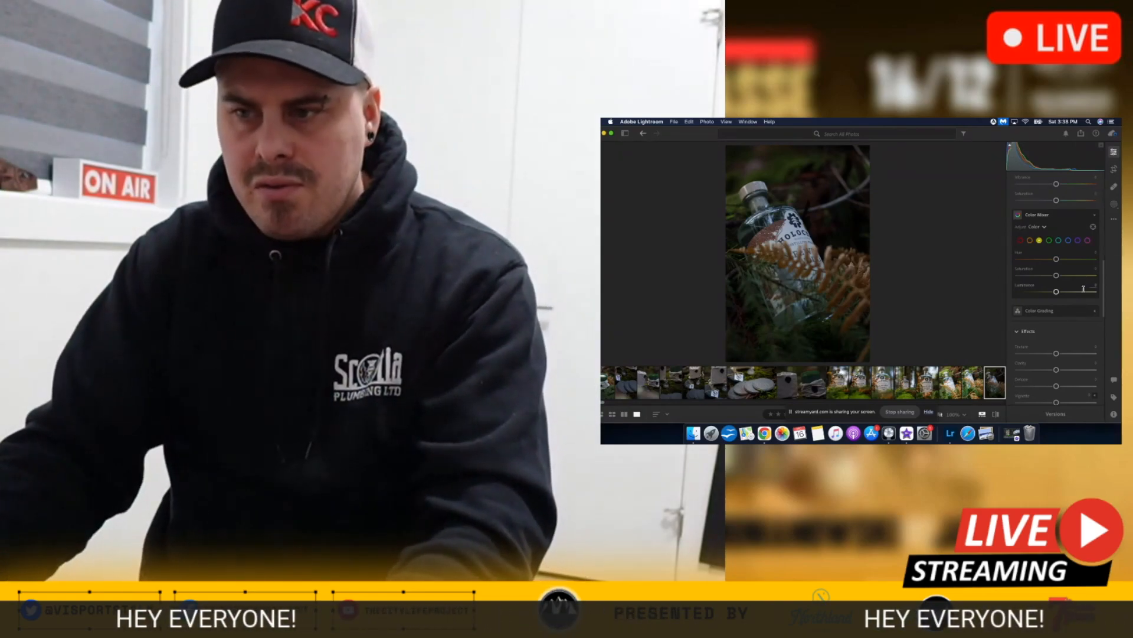
{"action": "key", "text": "Right"}
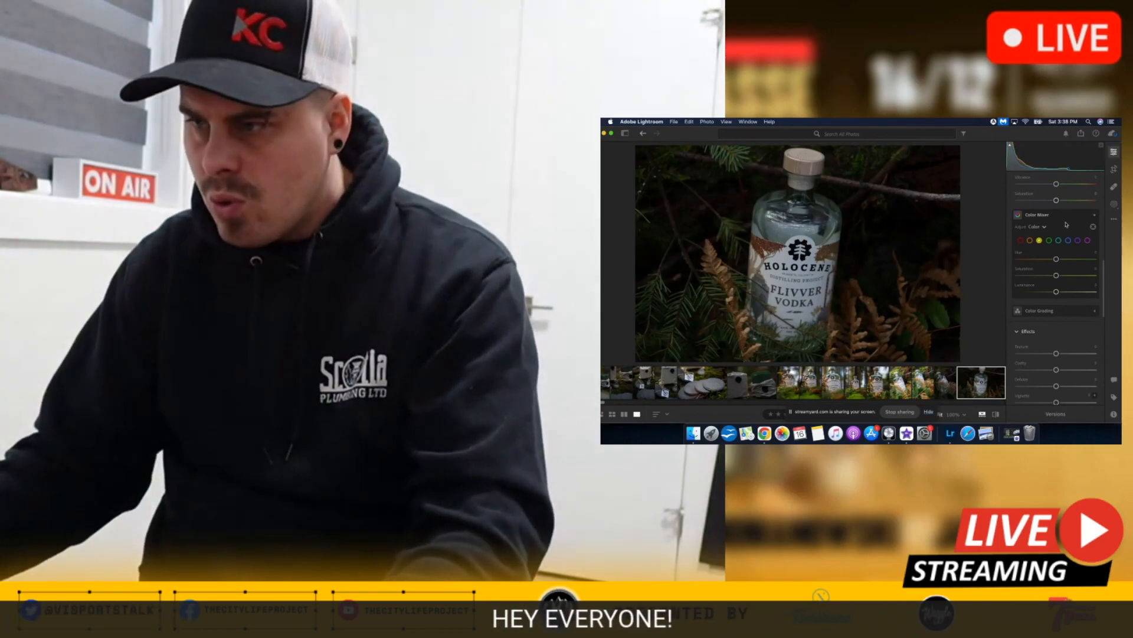
{"action": "scroll", "coordinate": [1056, 248], "scroll_direction": "up", "scroll_amount": 10}
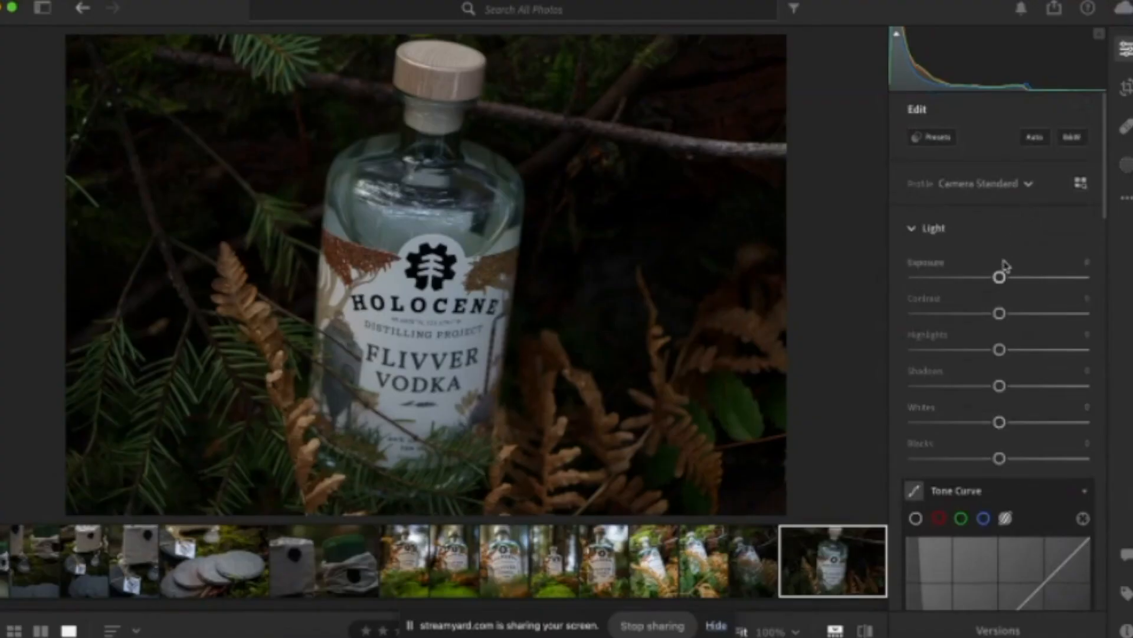
{"action": "left_click_drag", "start_coordinate": [1003, 279], "coordinate": [1010, 280]}
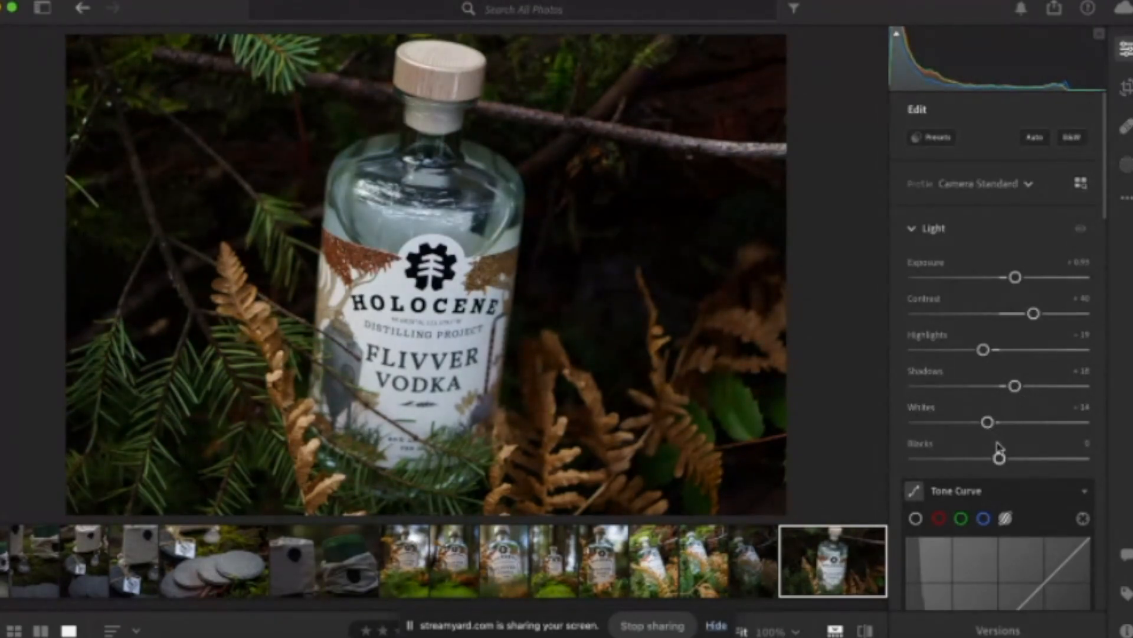
{"action": "scroll", "coordinate": [1011, 463], "scroll_direction": "down", "scroll_amount": 10}
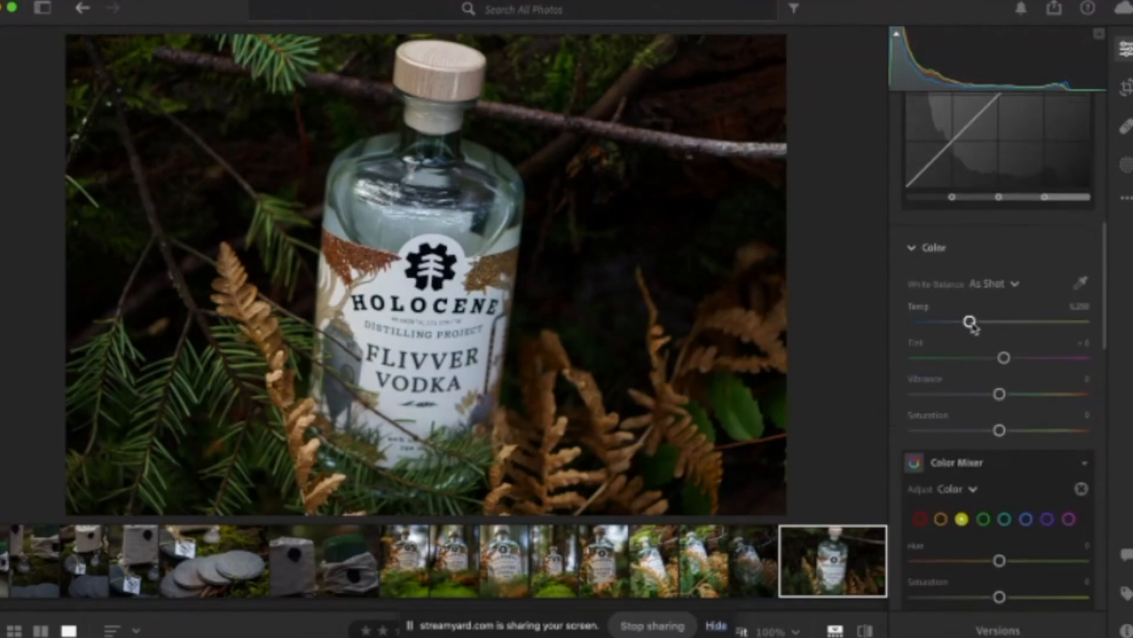
{"action": "scroll", "coordinate": [1002, 437], "scroll_direction": "down", "scroll_amount": 8}
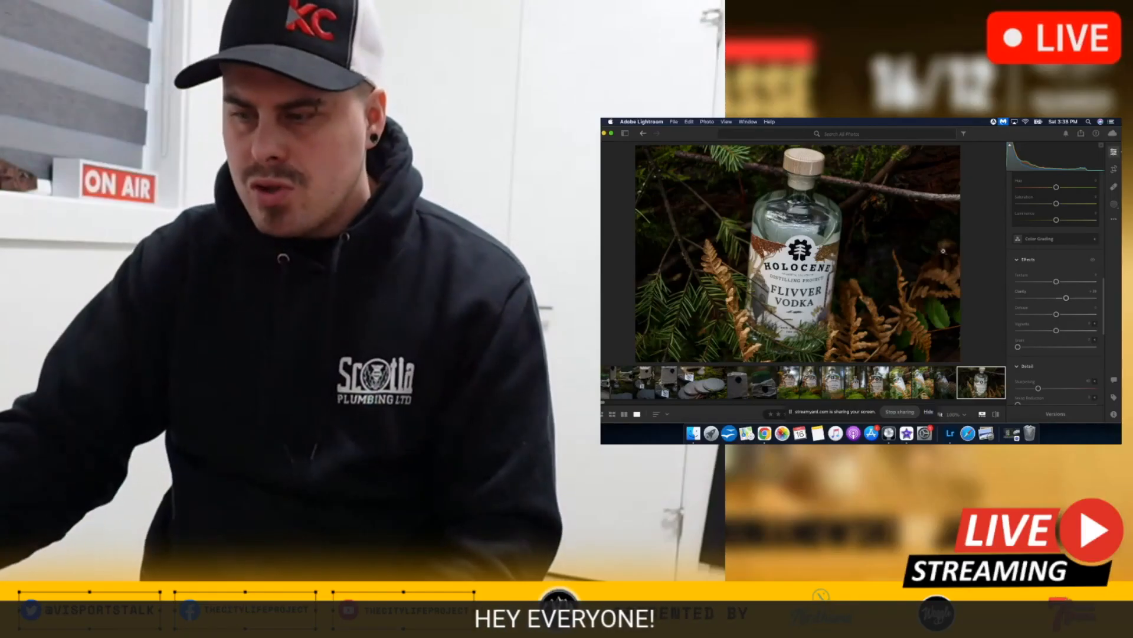
Step: On the portrait photo of the bottle behind blurred ferns, try contrast +100 and settle on +59
{"action": "key", "text": "Right"}
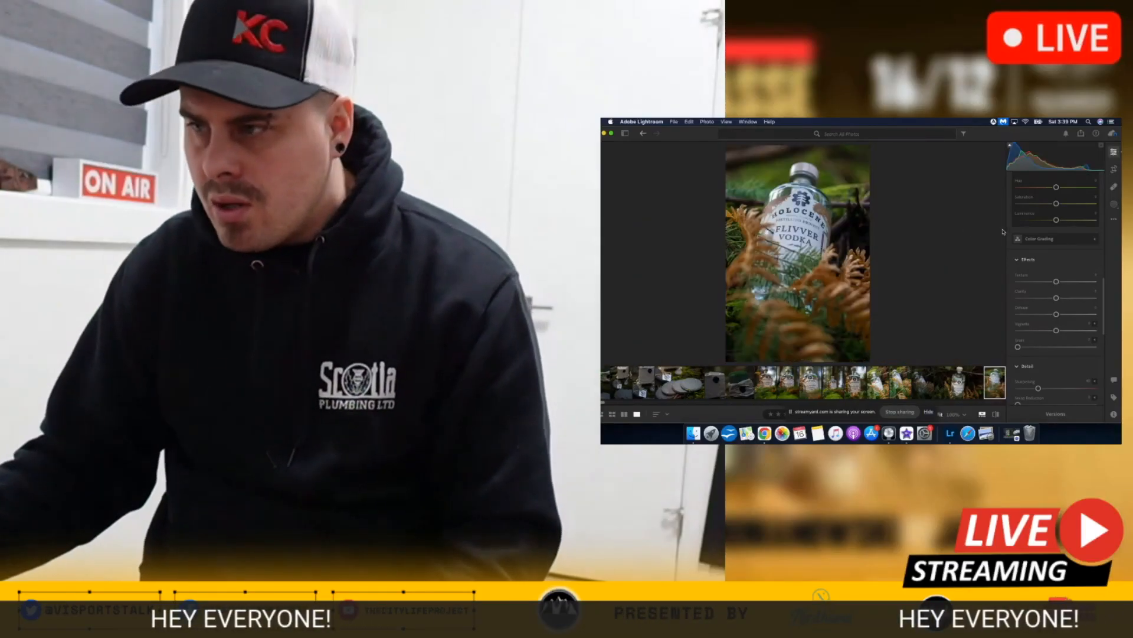
{"action": "scroll", "coordinate": [1056, 254], "scroll_direction": "up", "scroll_amount": 10}
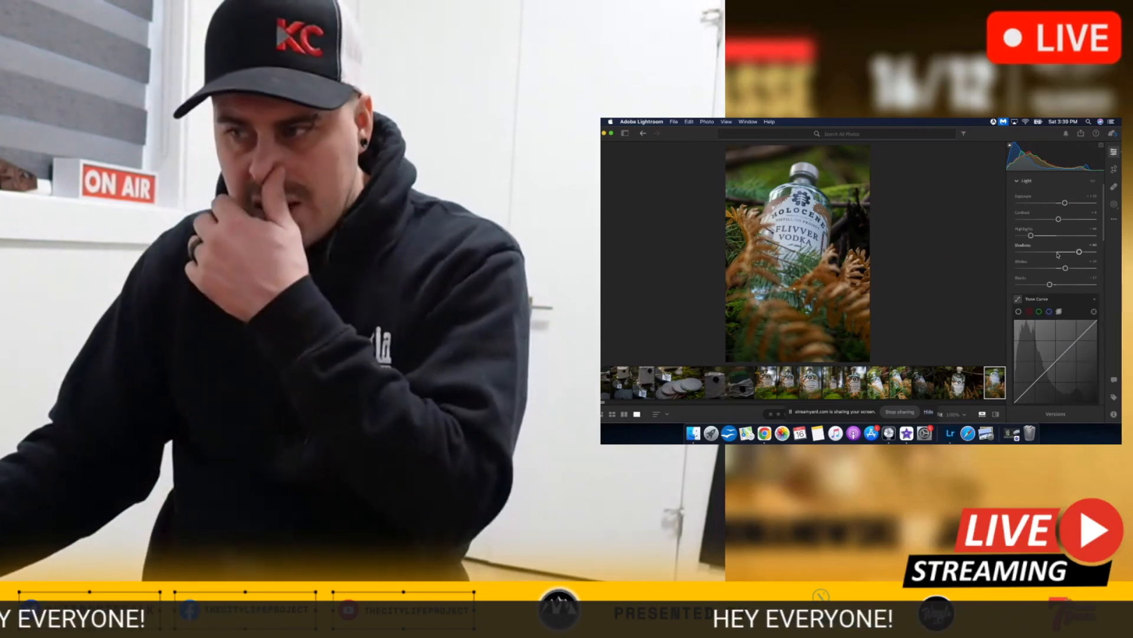
{"action": "scroll", "coordinate": [1059, 255], "scroll_direction": "up", "scroll_amount": 3}
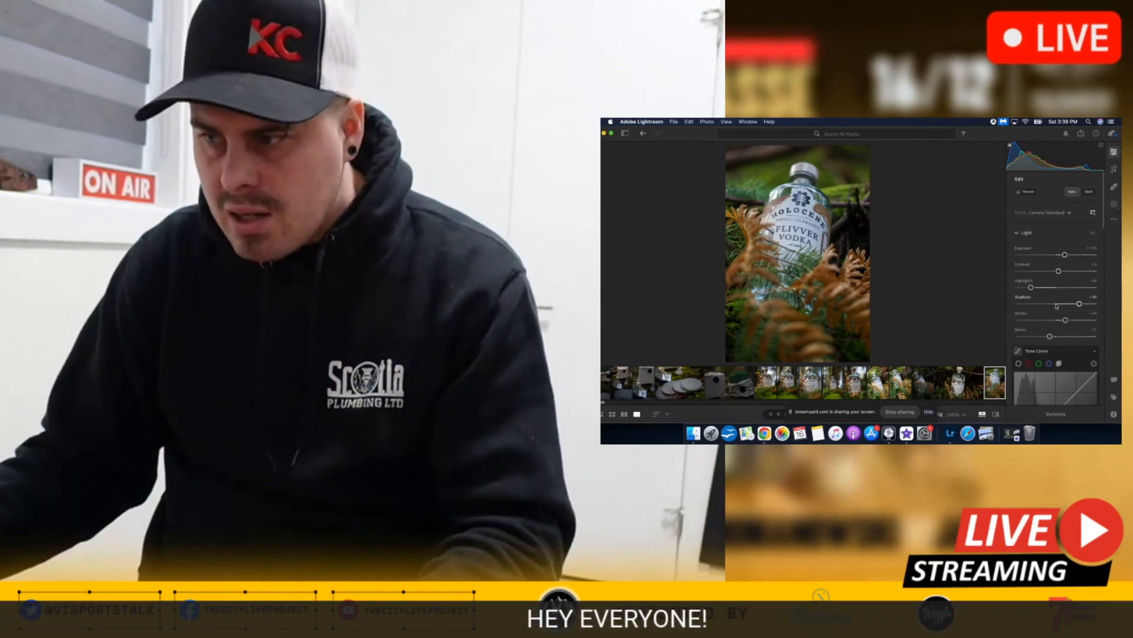
{"action": "left_click_drag", "start_coordinate": [1059, 270], "coordinate": [1084, 271]}
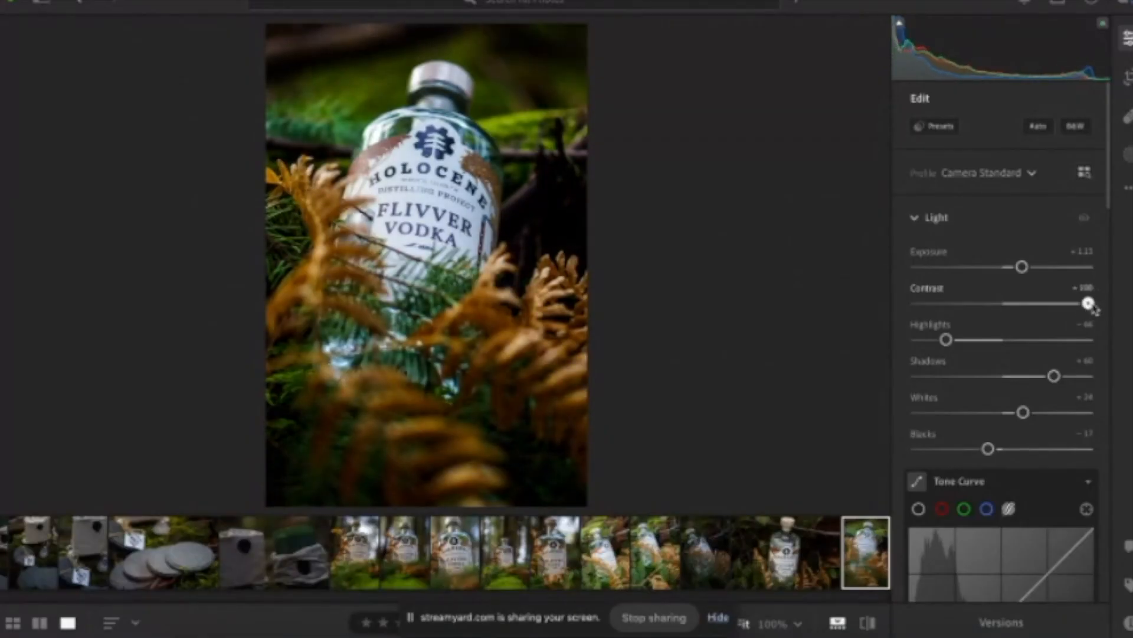
{"action": "left_click_drag", "start_coordinate": [1060, 304], "coordinate": [1052, 304]}
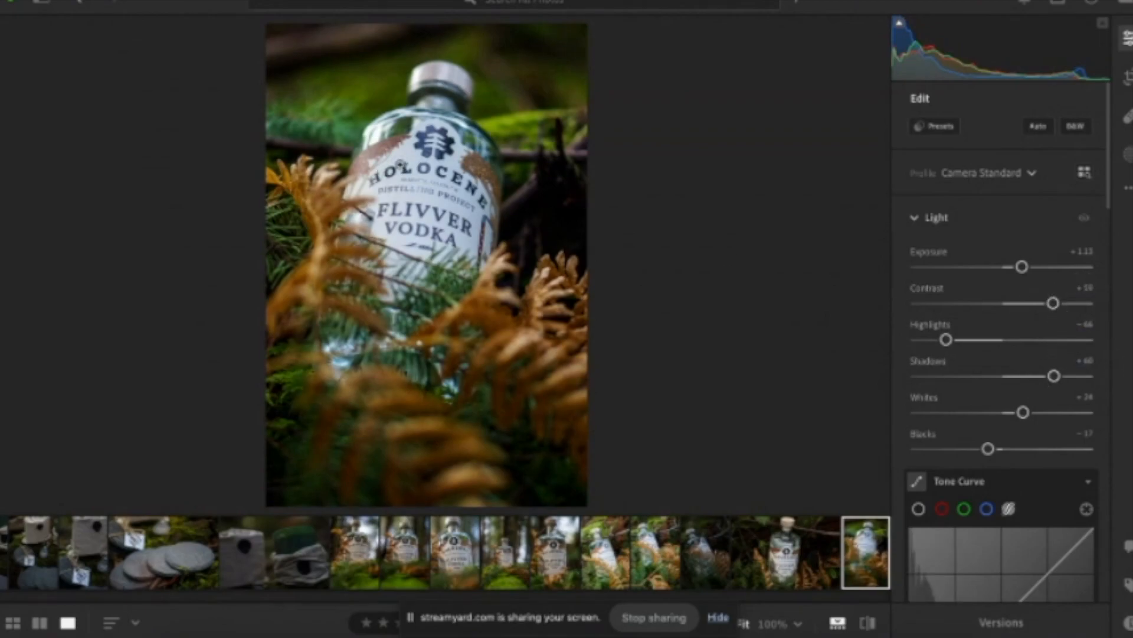
Step: Add clarity +14 and a dark vignette of −15 to the portrait photo of the bottle behind ferns
{"action": "scroll", "coordinate": [1086, 386], "scroll_direction": "down", "scroll_amount": 10}
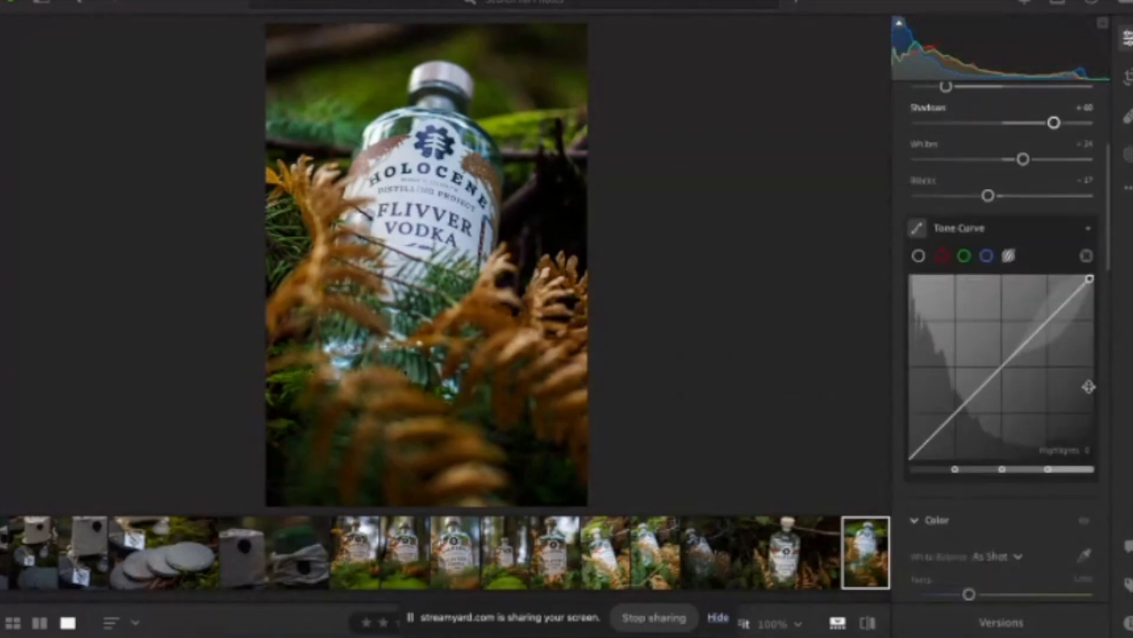
{"action": "scroll", "coordinate": [1038, 431], "scroll_direction": "down", "scroll_amount": 1}
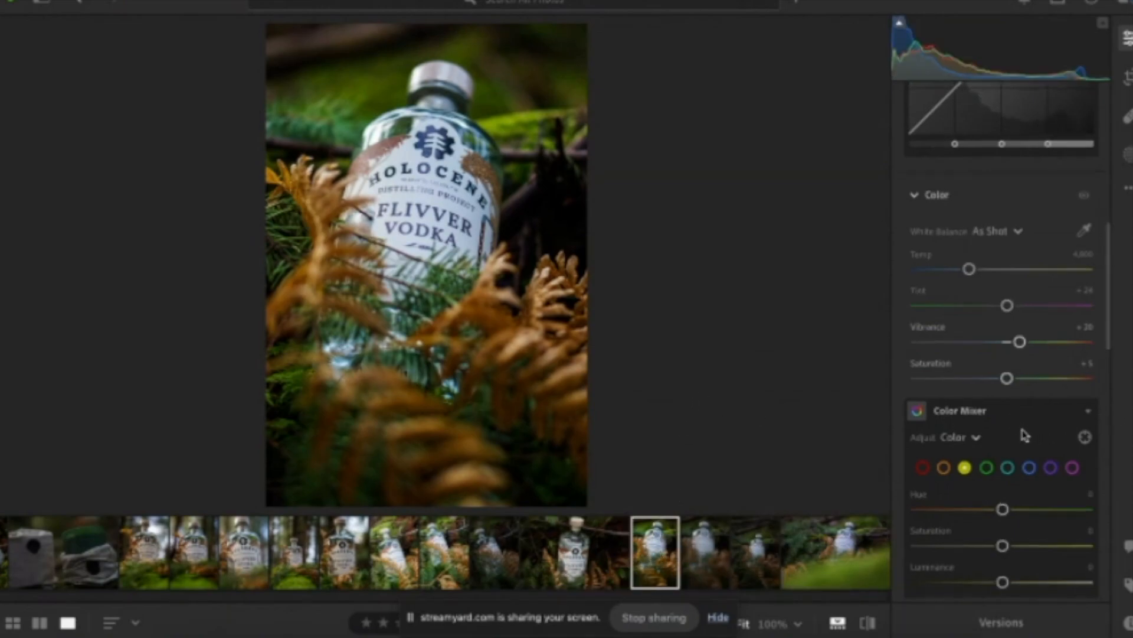
{"action": "scroll", "coordinate": [1024, 435], "scroll_direction": "down", "scroll_amount": 7}
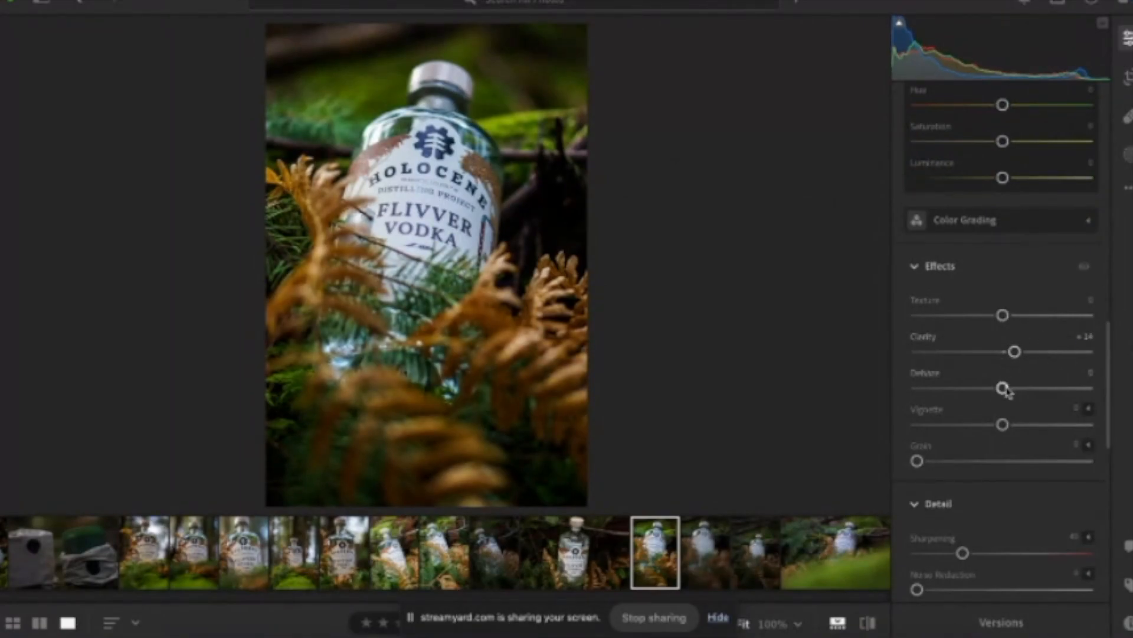
{"action": "left_click_drag", "start_coordinate": [1007, 430], "coordinate": [991, 435]}
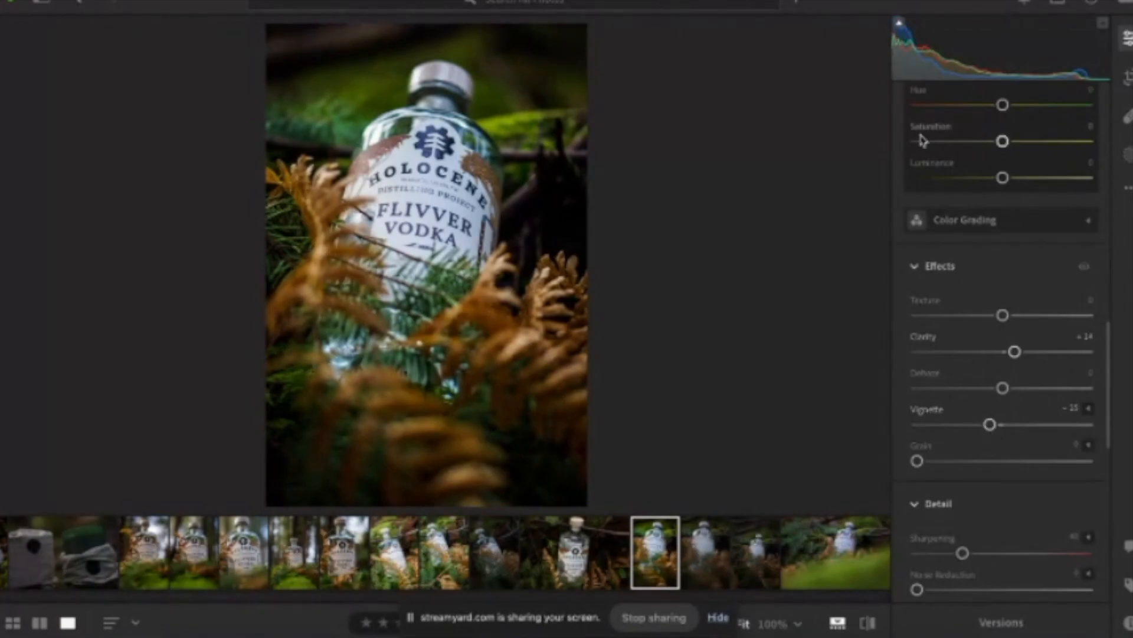
{"action": "scroll", "coordinate": [1088, 192], "scroll_direction": "up", "scroll_amount": 3}
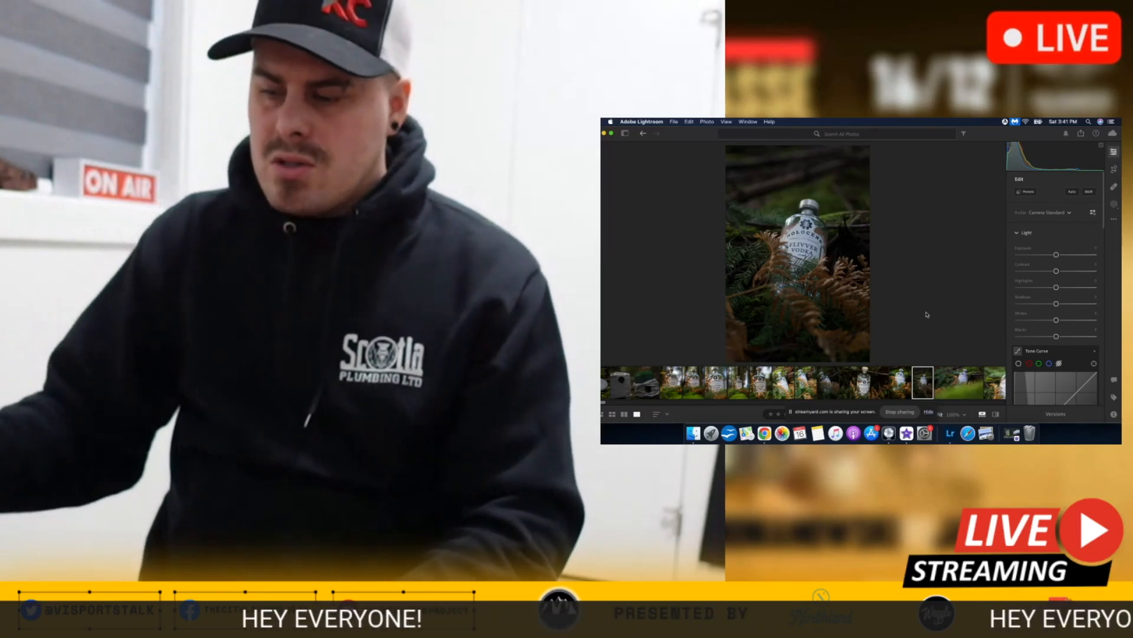
Step: Review the remaining vodka bottle shots, comparing the blurred green foreground shot with the landscape close-up, and look through the candle photos
{"action": "key", "text": "Right"}
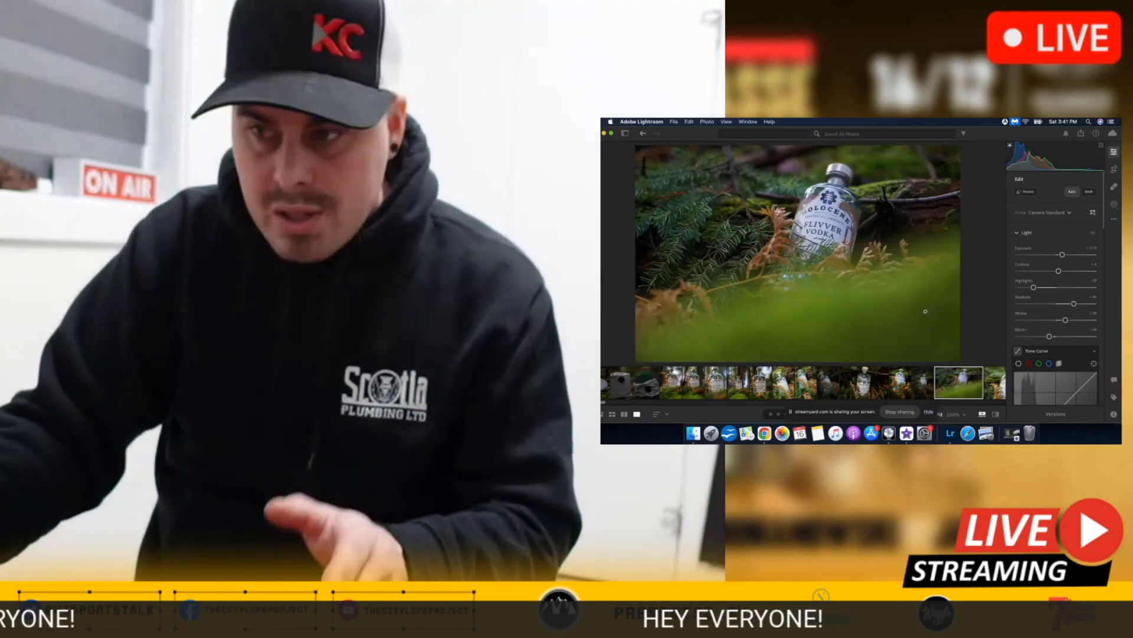
{"action": "key", "text": "Right"}
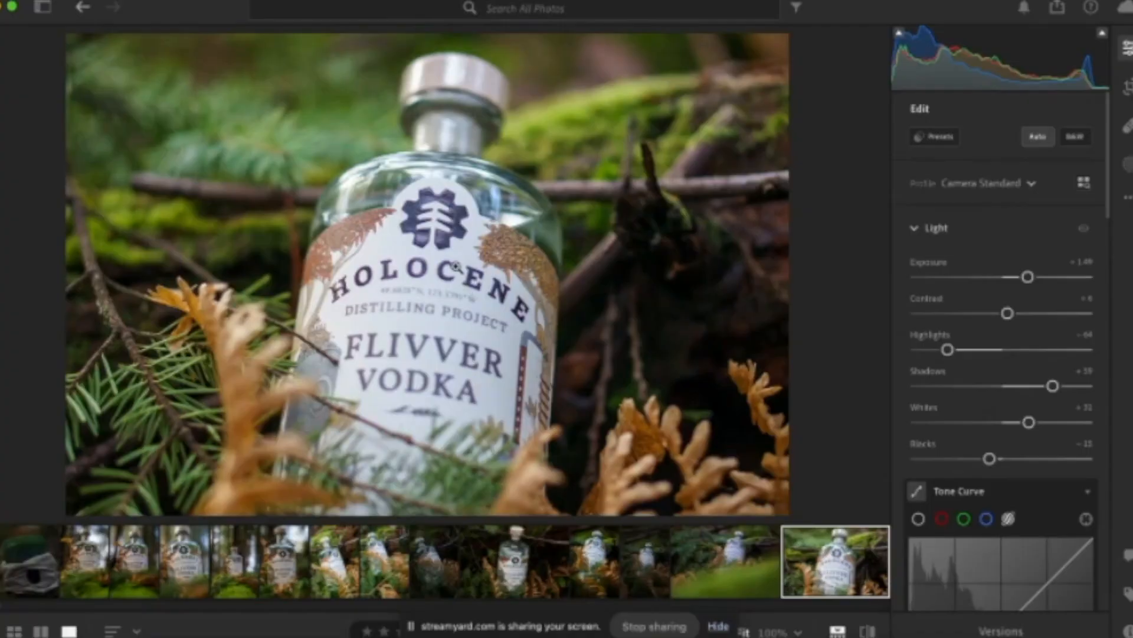
{"action": "key", "text": "Left"}
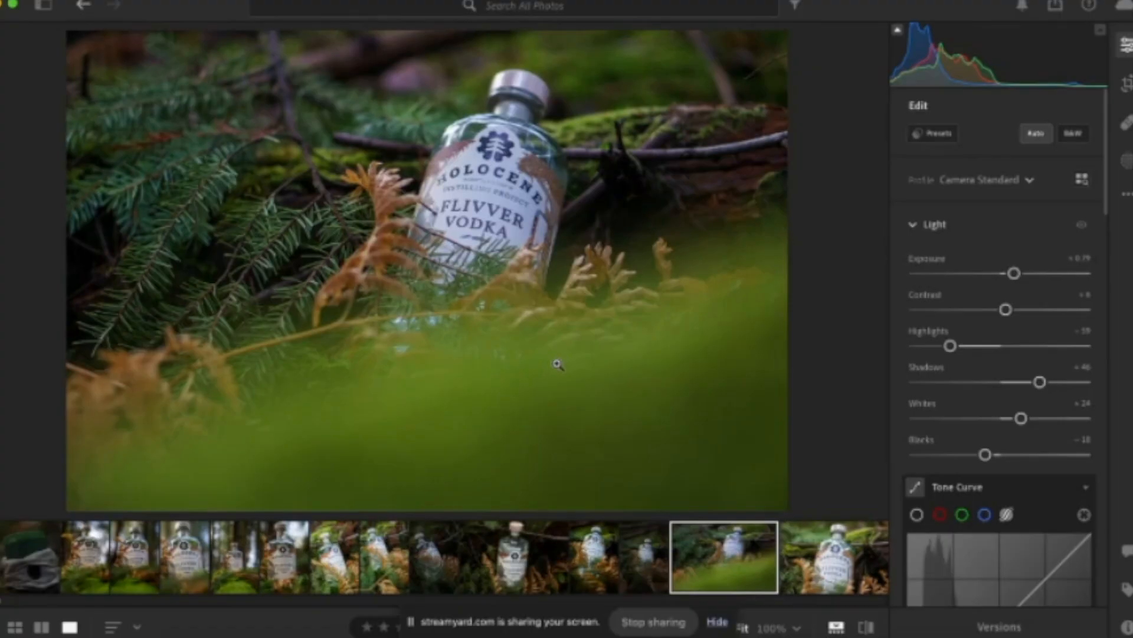
{"action": "key", "text": "Right"}
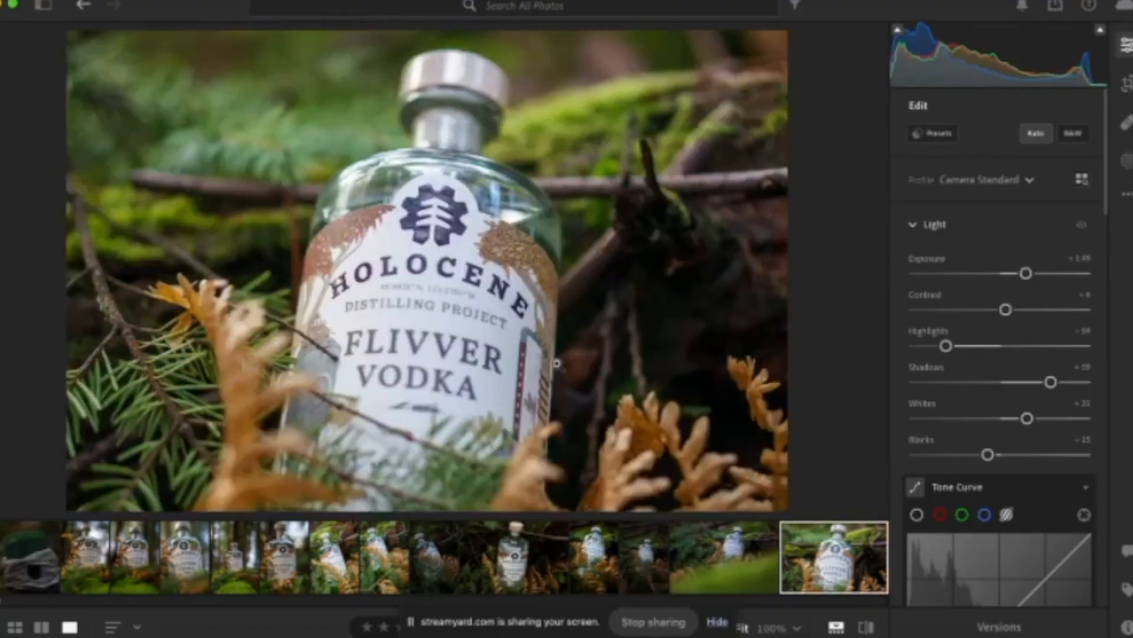
{"action": "key", "text": "Right"}
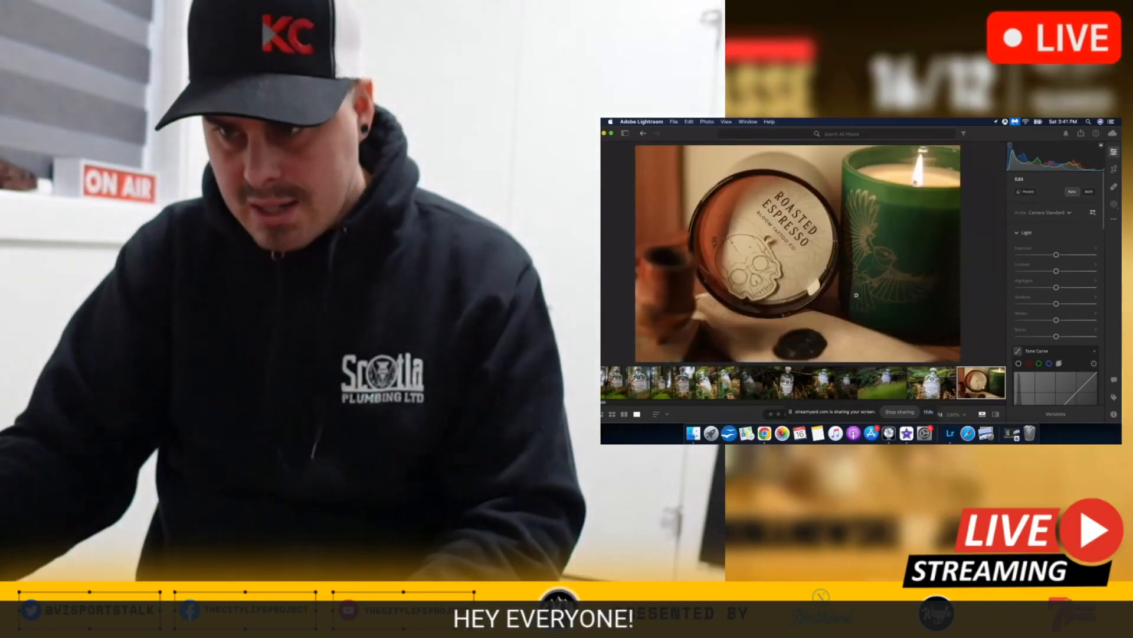
{"action": "key", "text": "Left"}
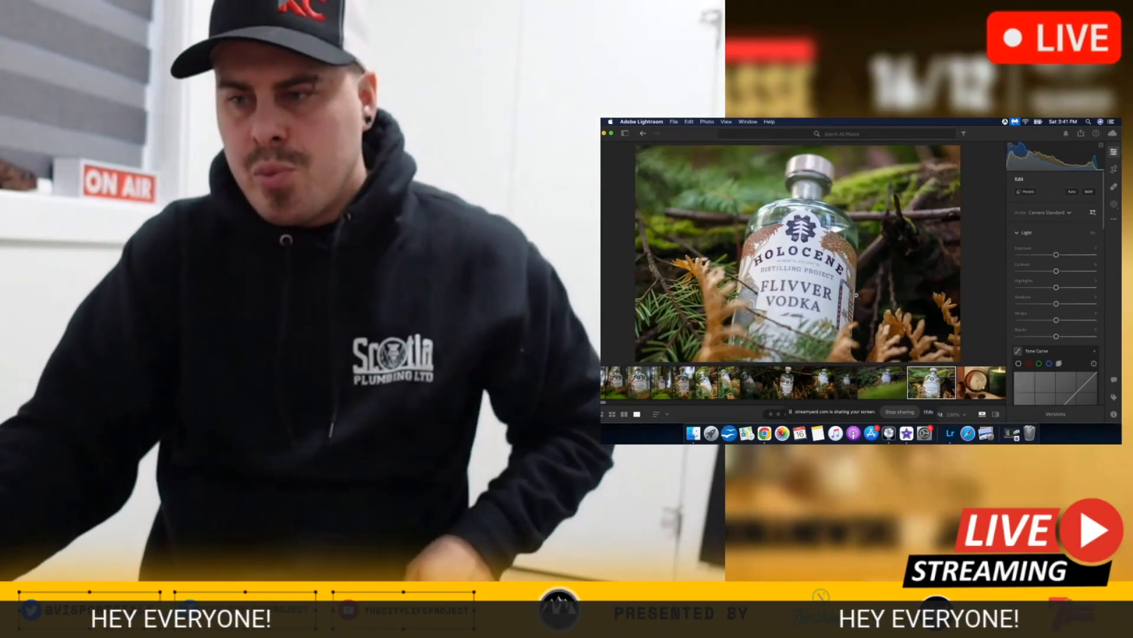
{"action": "key", "text": "Right"}
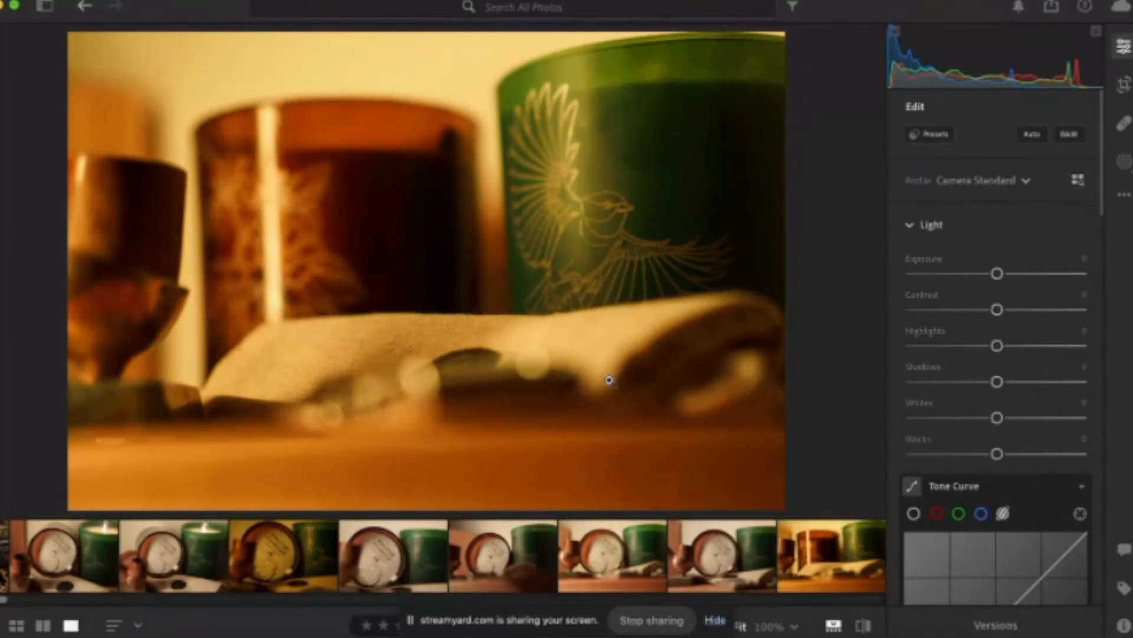
Step: Examine the remaining candle photos one after another, from the green candle behind the folded cloth to the landscape shot with the smoking pipe
{"action": "key", "text": "Right"}
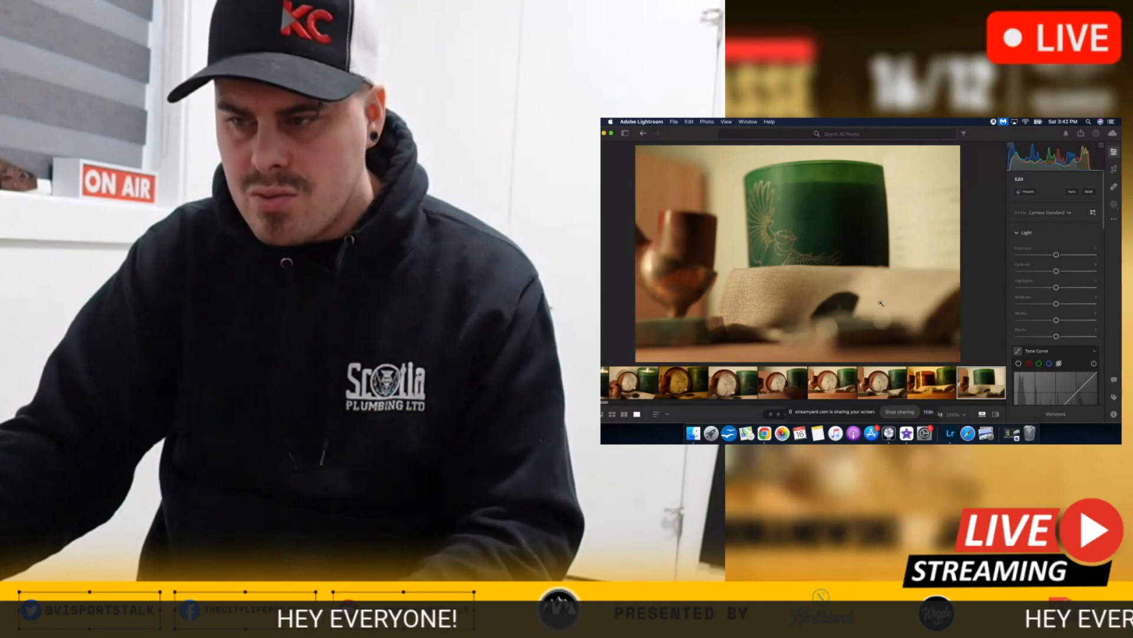
{"action": "key", "text": "Right"}
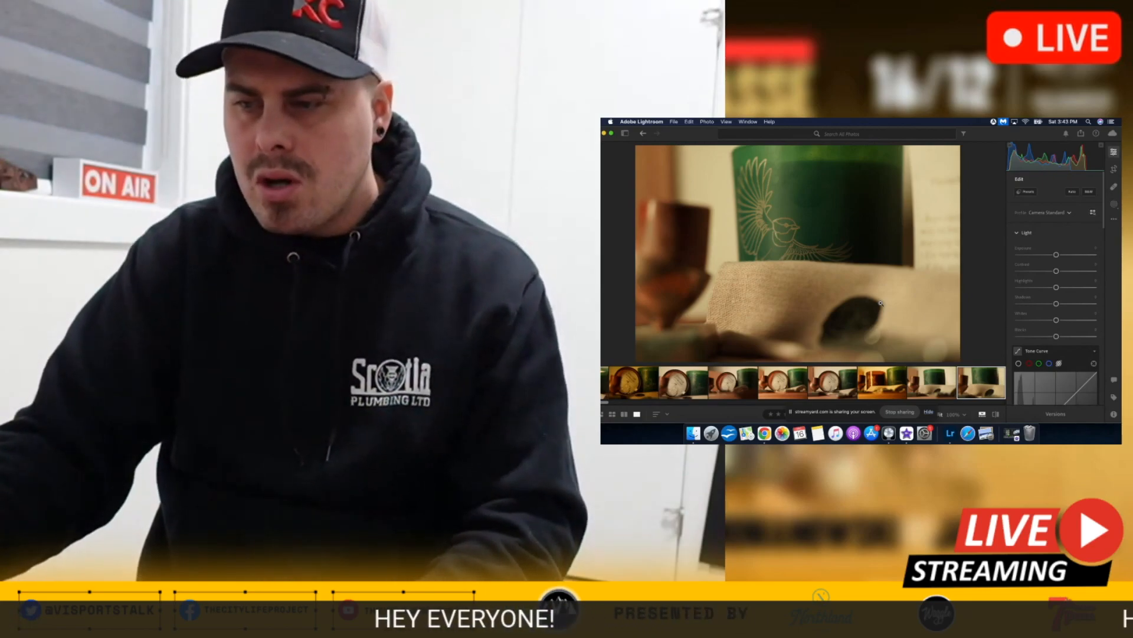
{"action": "key", "text": "Right"}
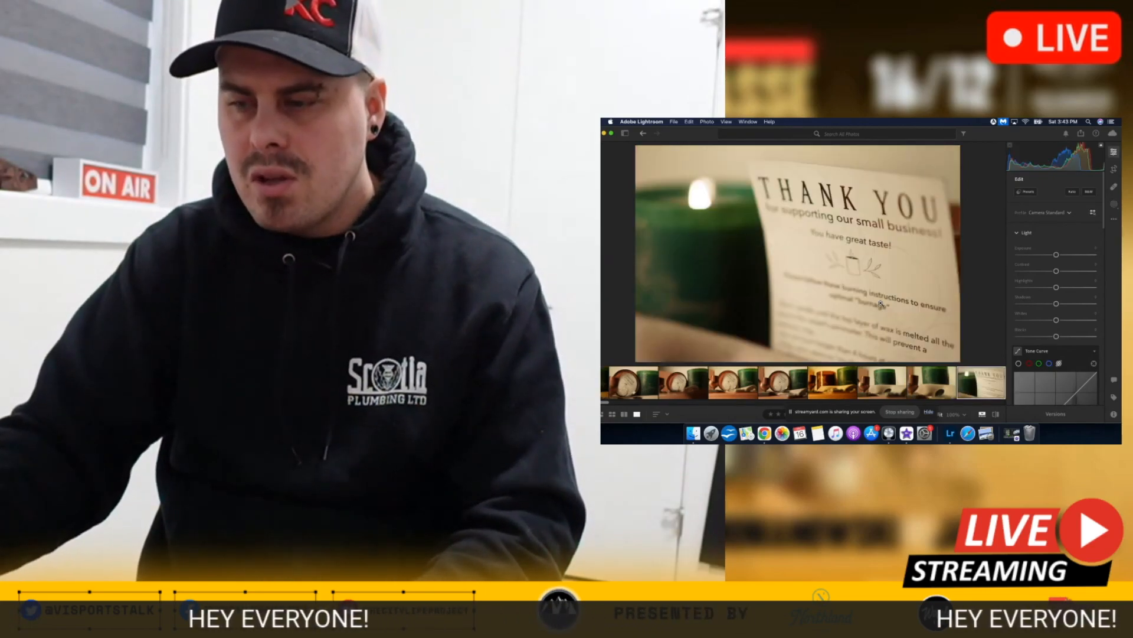
{"action": "key", "text": "Right"}
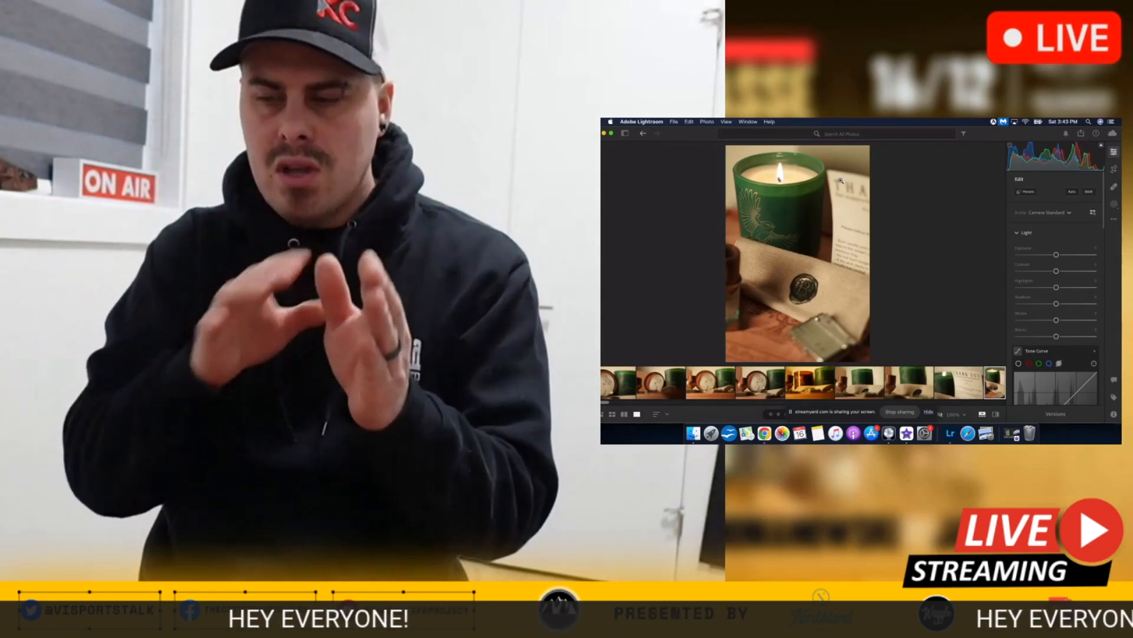
{"action": "key", "text": "Right"}
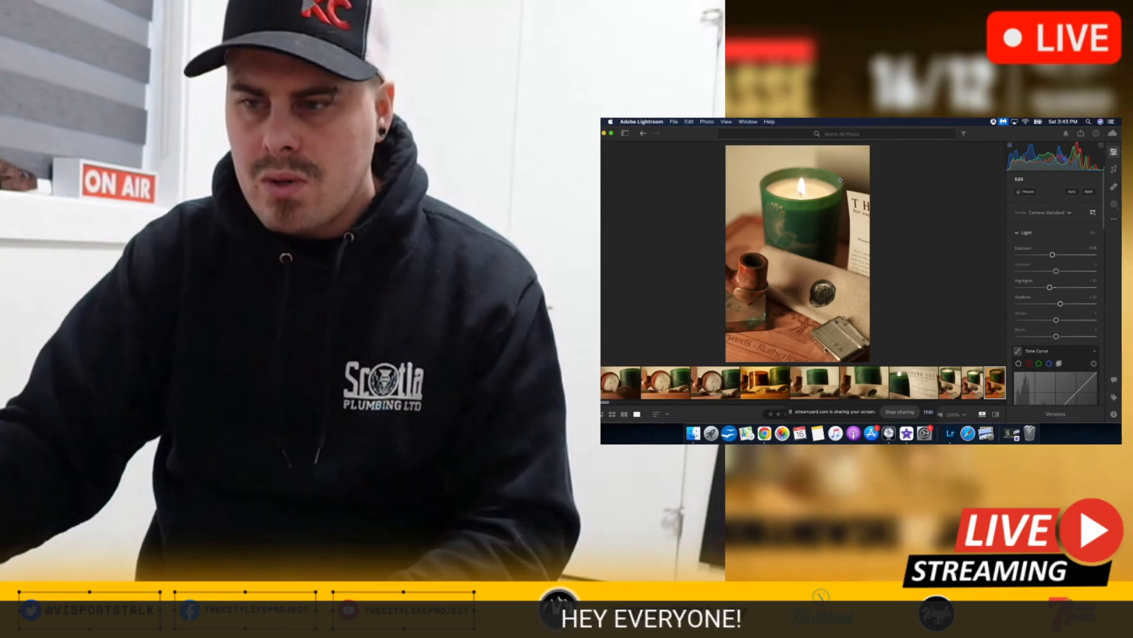
{"action": "key", "text": "Right"}
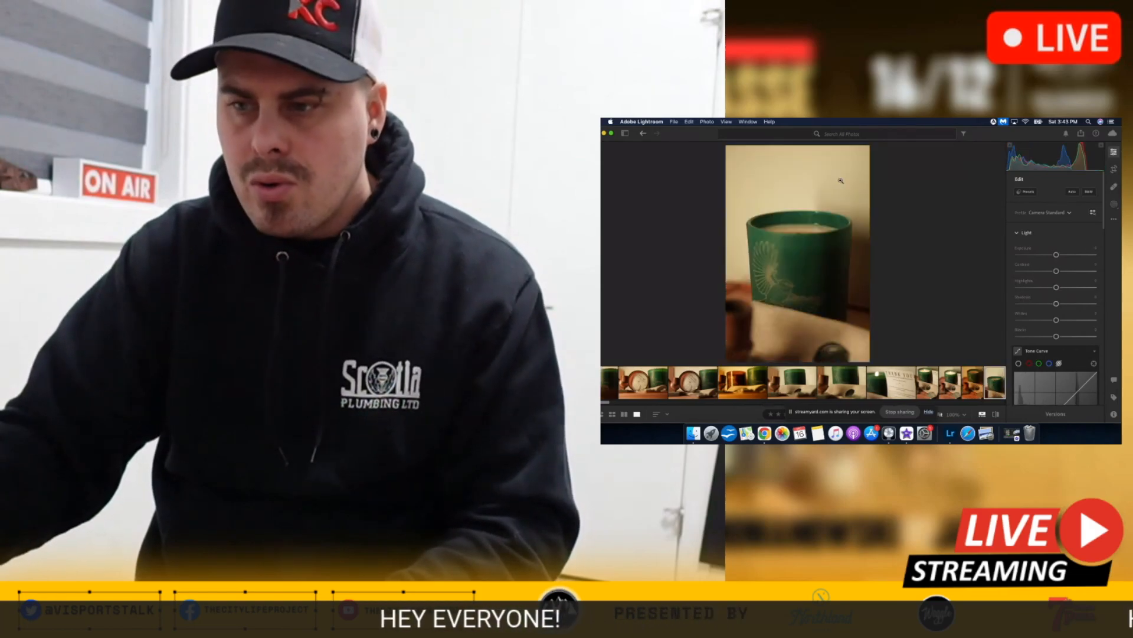
{"action": "key", "text": "Right"}
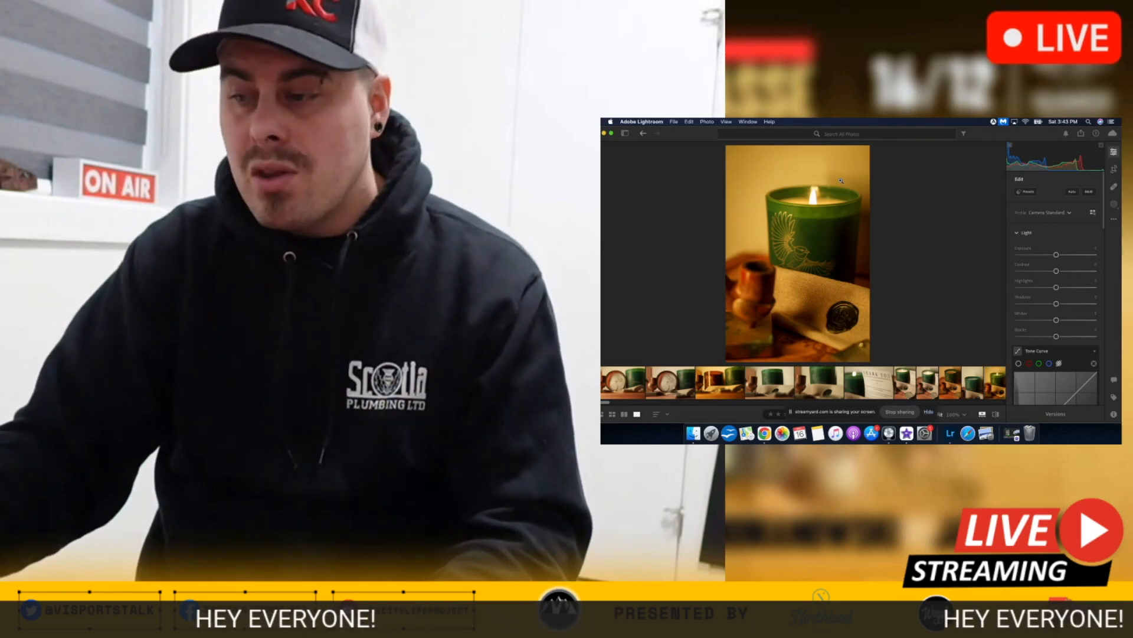
{"action": "key", "text": "Right"}
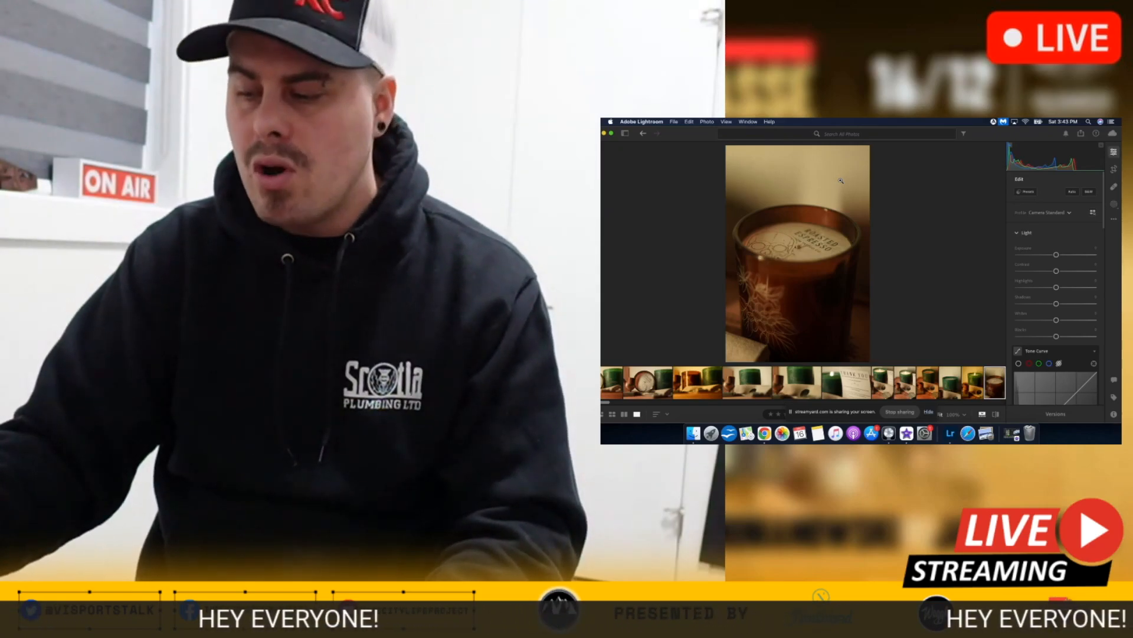
{"action": "key", "text": "Right"}
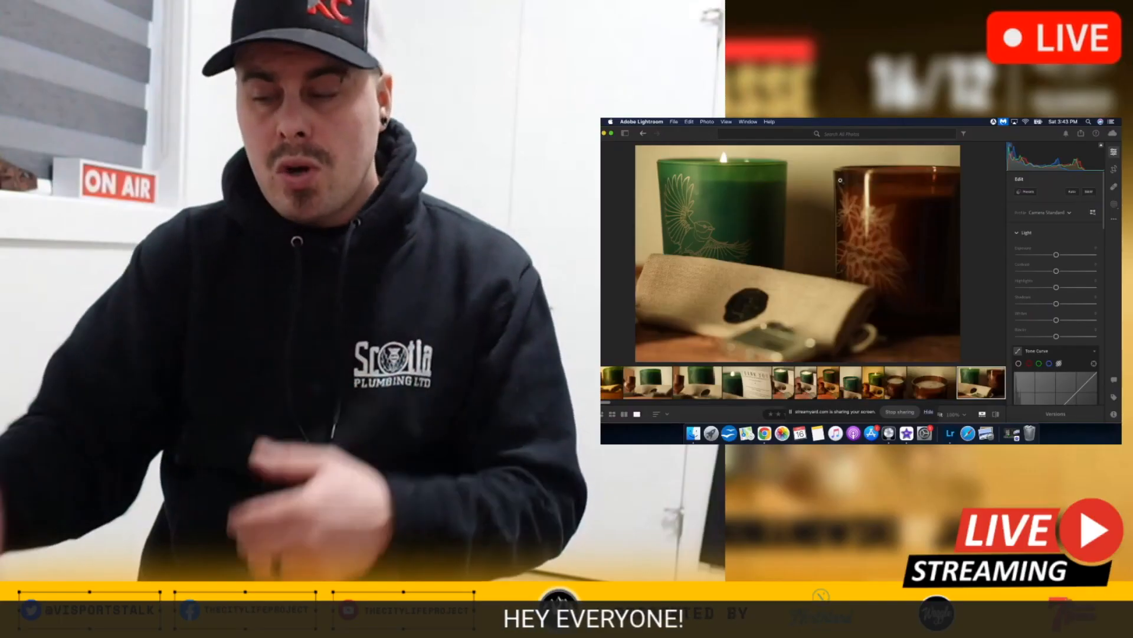
{"action": "key", "text": "Right"}
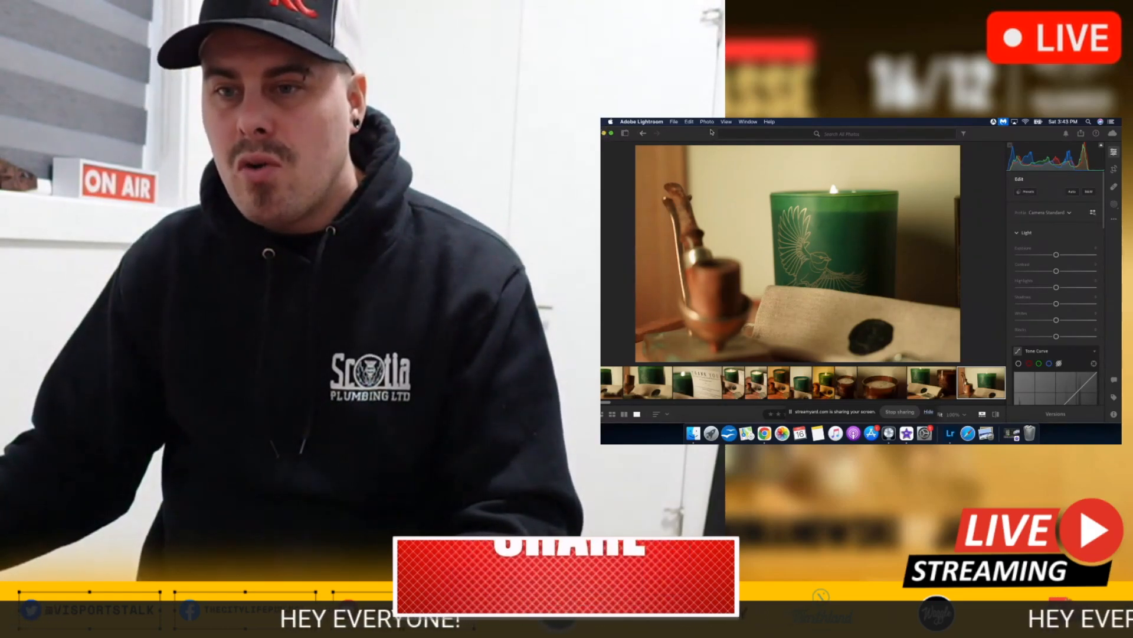
{"action": "left_click", "coordinate": [605, 134]}
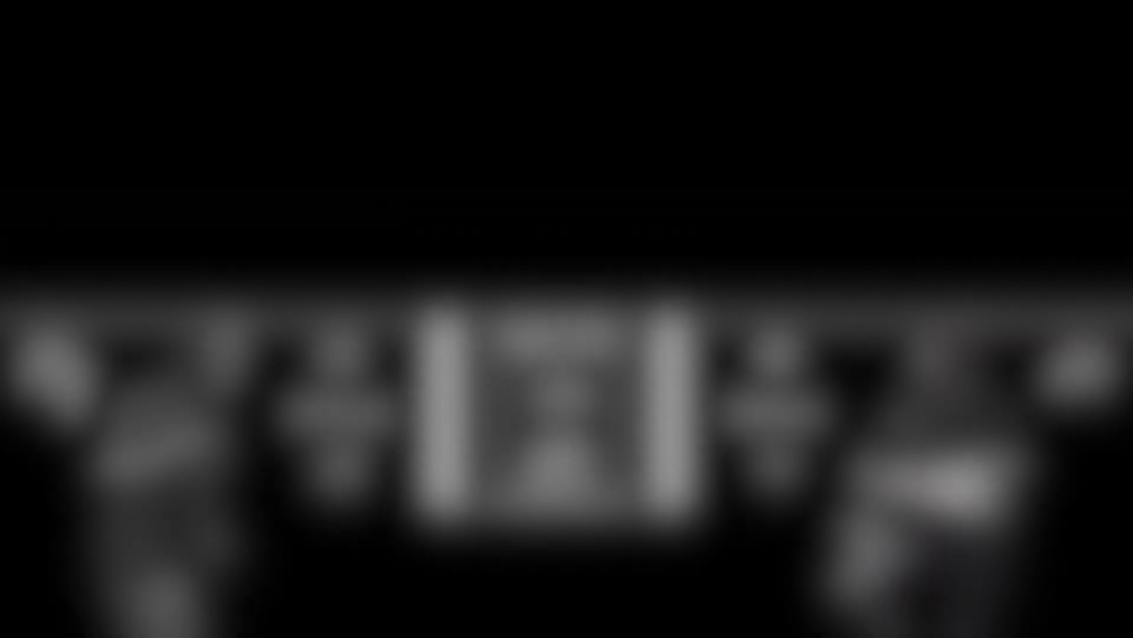